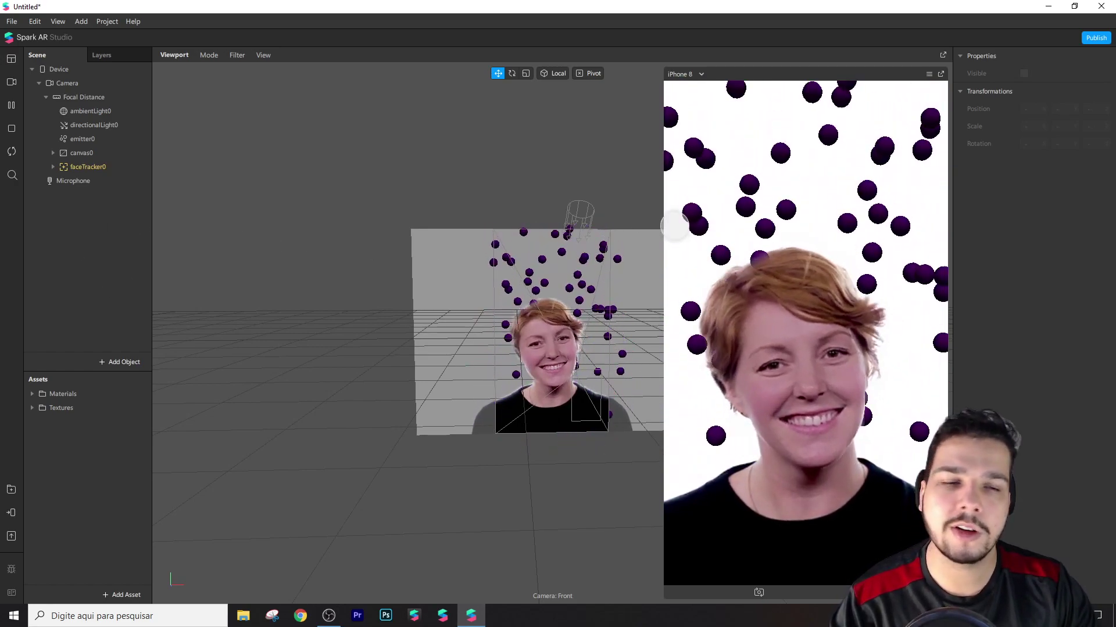
Close the open project without saving its changes and create a new blank project in a maximized window
{"action": "left_click", "coordinate": [1101, 6]}
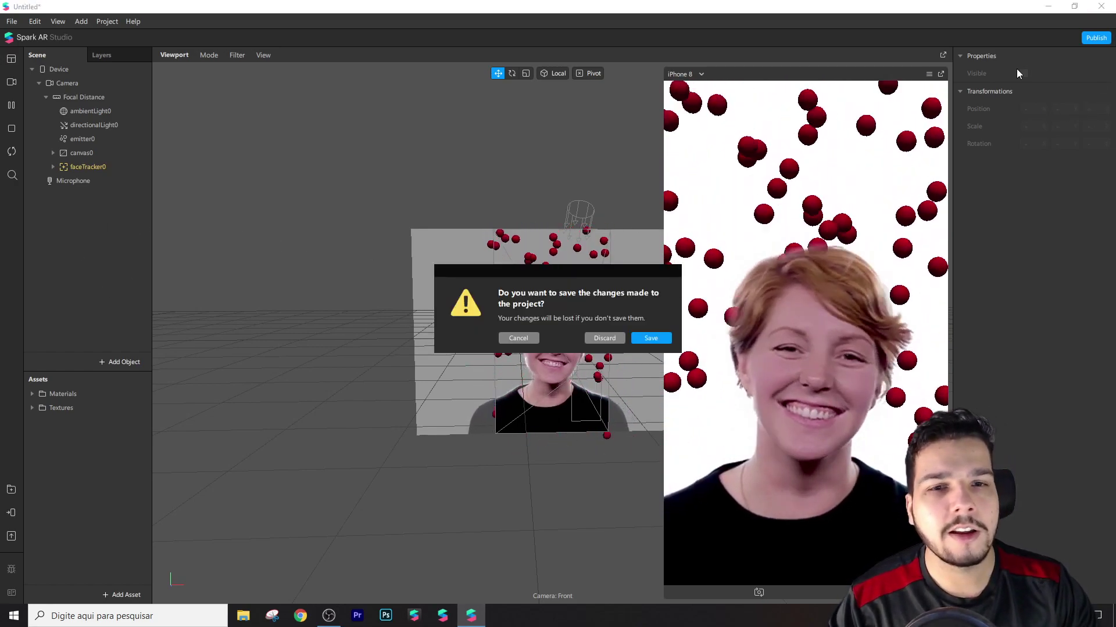
{"action": "left_click", "coordinate": [584, 338]}
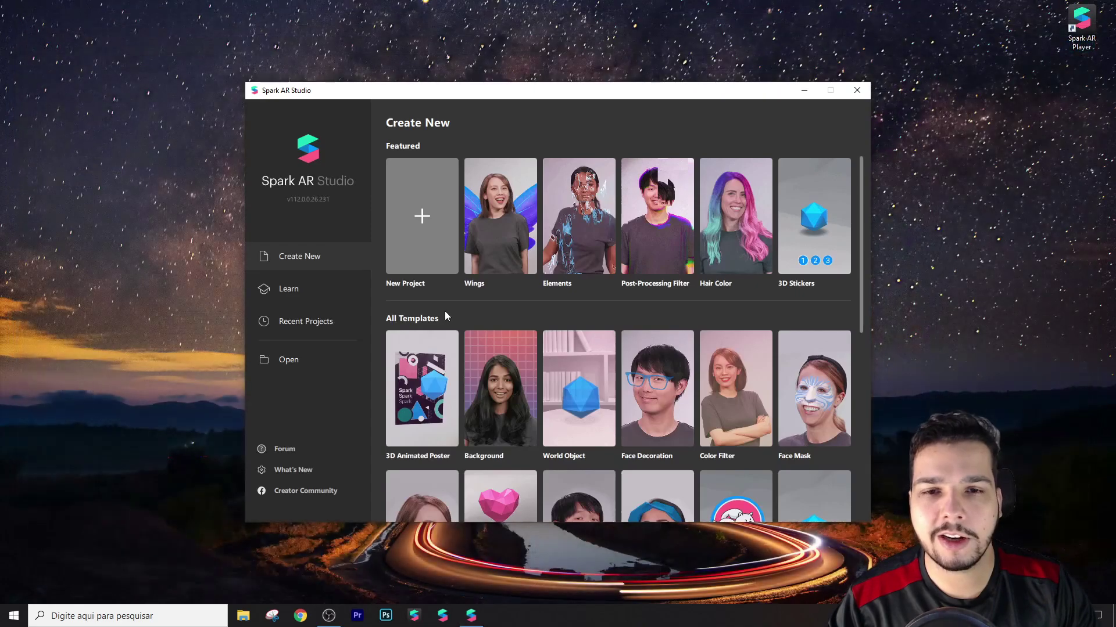
{"action": "left_click", "coordinate": [410, 209]}
{"action": "left_click", "coordinate": [607, 414]}
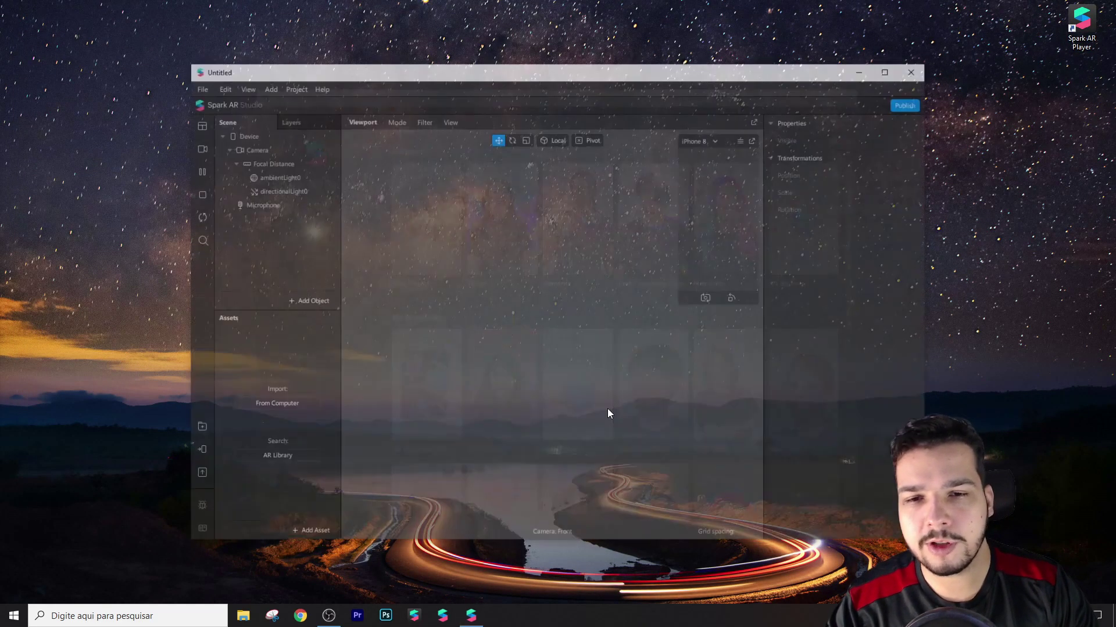
{"action": "double_click", "coordinate": [565, 69]}
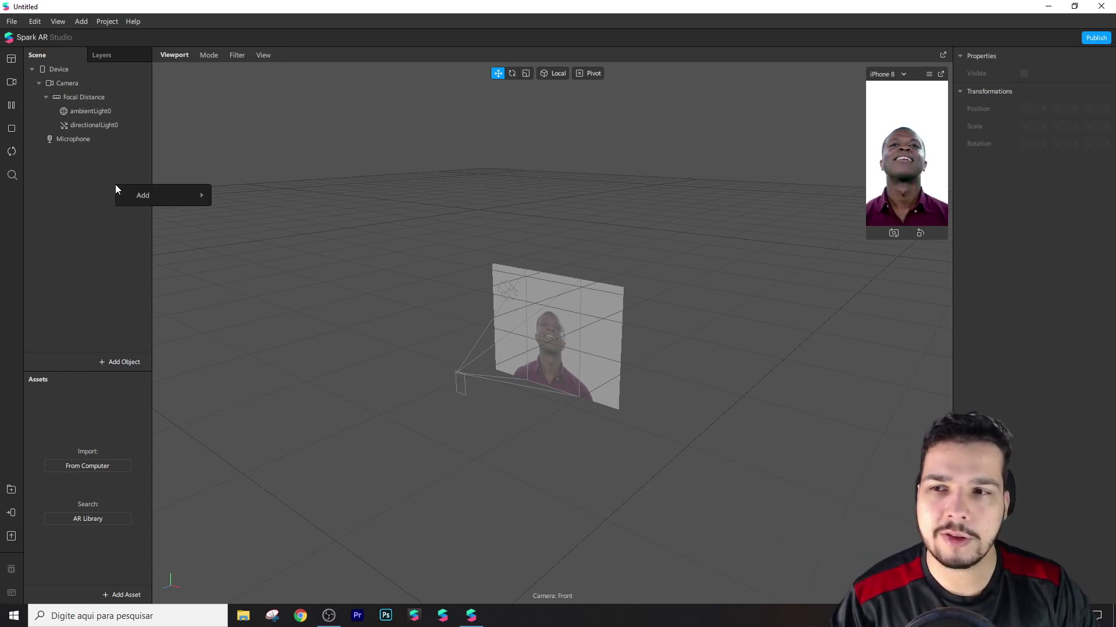
Add a Particle System object to the scene
{"action": "right_click", "coordinate": [115, 184]}
{"action": "mouse_move", "coordinate": [144, 194]}
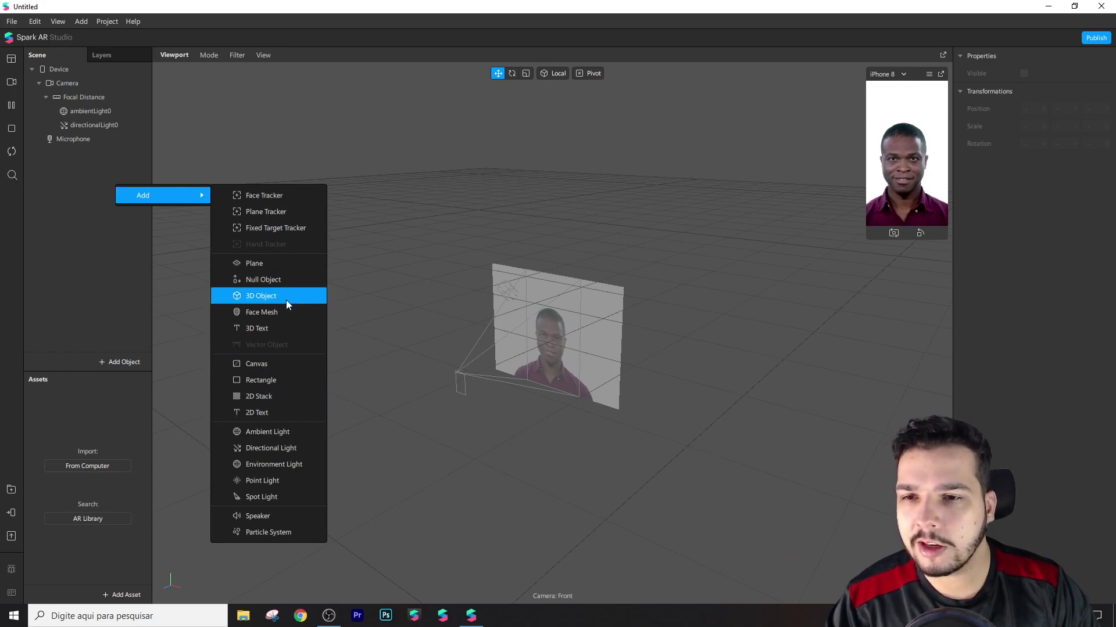
{"action": "left_click", "coordinate": [274, 534]}
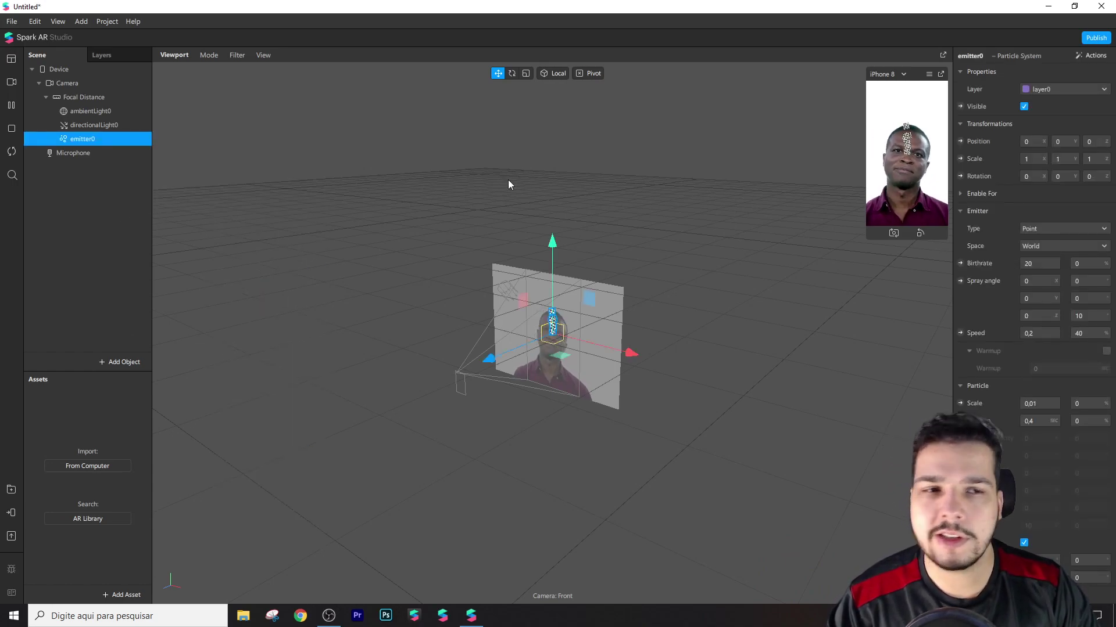
Raise the particle emitter above the person's head and set its Y position to 0,3
{"action": "scroll", "coordinate": [546, 379], "scroll_direction": "up", "scroll_amount": 8}
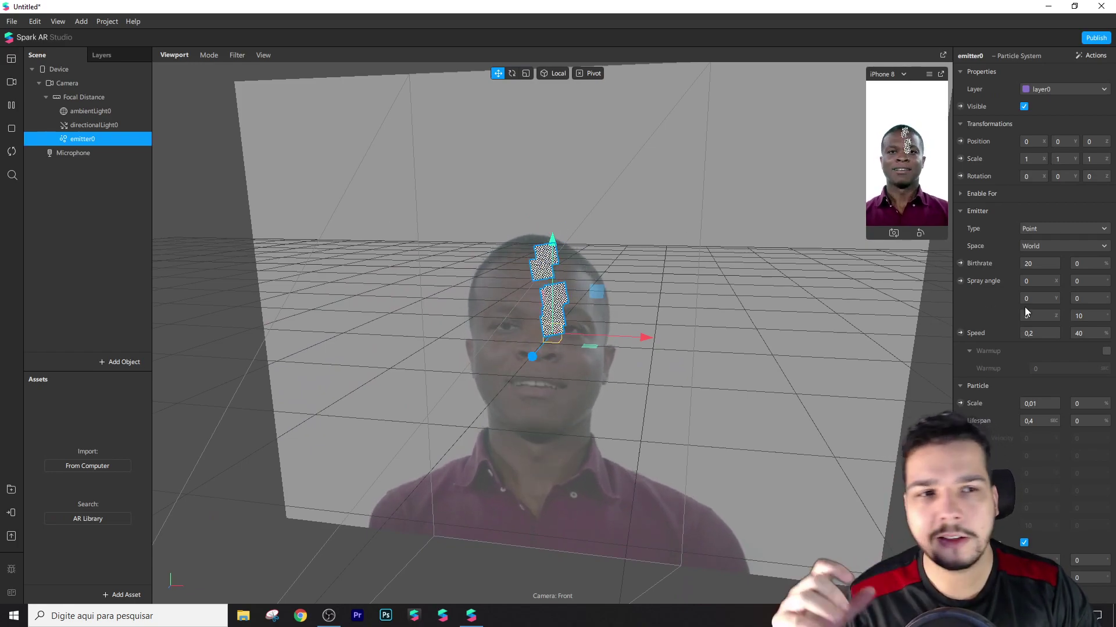
{"action": "scroll", "coordinate": [593, 303], "scroll_direction": "down", "scroll_amount": 5}
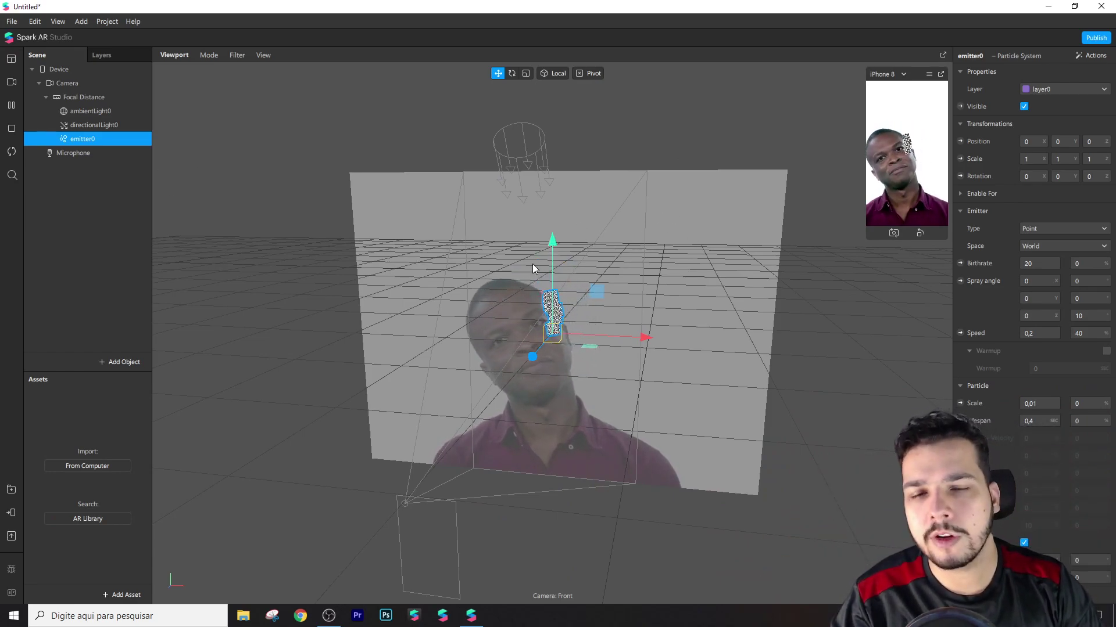
{"action": "left_click_drag", "start_coordinate": [554, 239], "coordinate": [568, 74]}
{"action": "scroll", "coordinate": [567, 74], "scroll_direction": "down", "scroll_amount": 1}
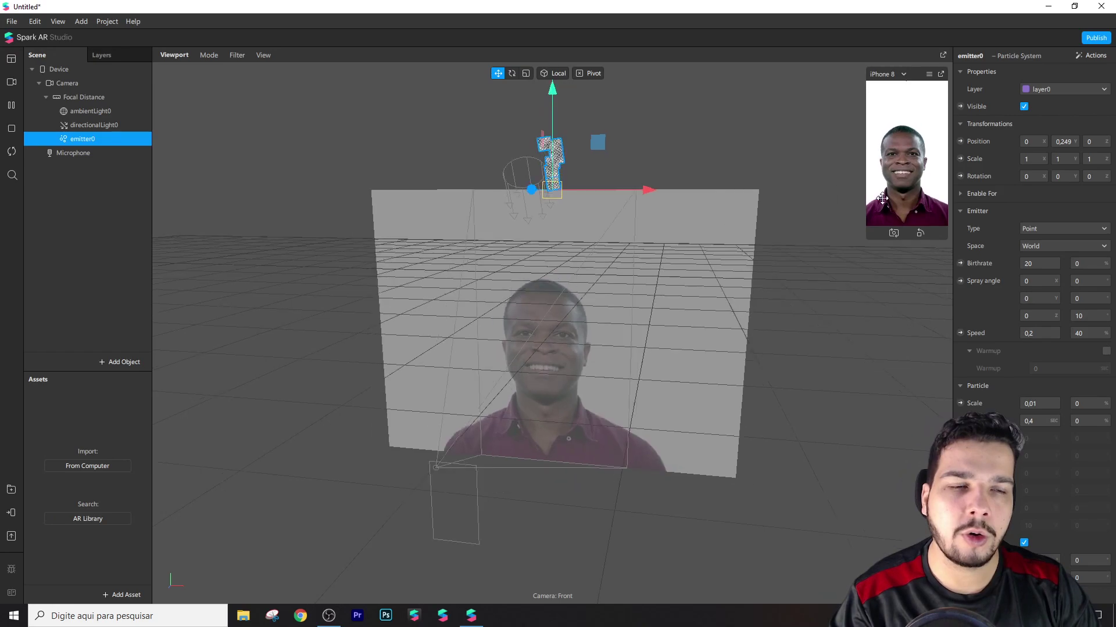
{"action": "left_click", "coordinate": [1082, 139]}
{"action": "type", "text": "0,3"}
{"action": "key", "text": "Return"}
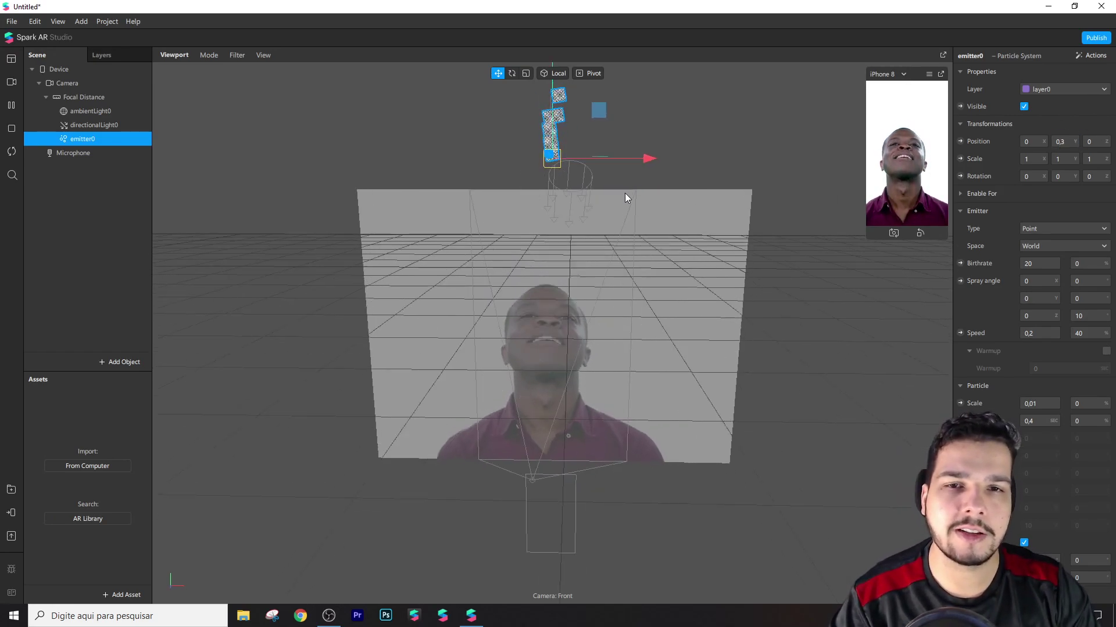
Try turning the emitter upside down with a Z rotation of 180 degrees, and reset the rotation to 0
{"action": "scroll", "coordinate": [581, 186], "scroll_direction": "down", "scroll_amount": 2}
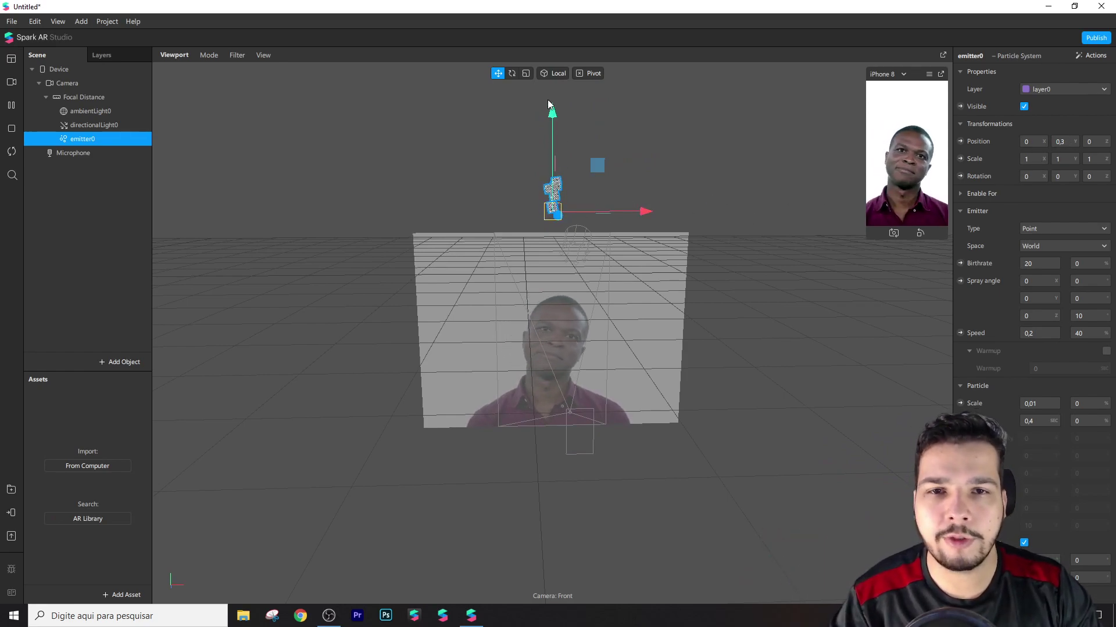
{"action": "scroll", "coordinate": [557, 273], "scroll_direction": "up", "scroll_amount": 3}
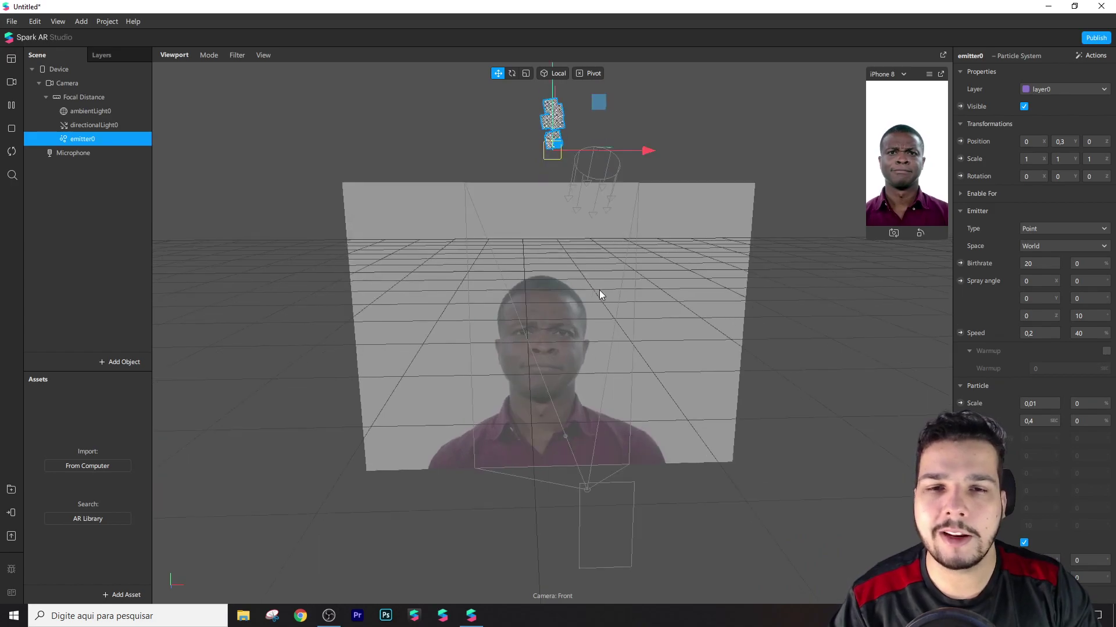
{"action": "scroll", "coordinate": [598, 287], "scroll_direction": "down", "scroll_amount": 1}
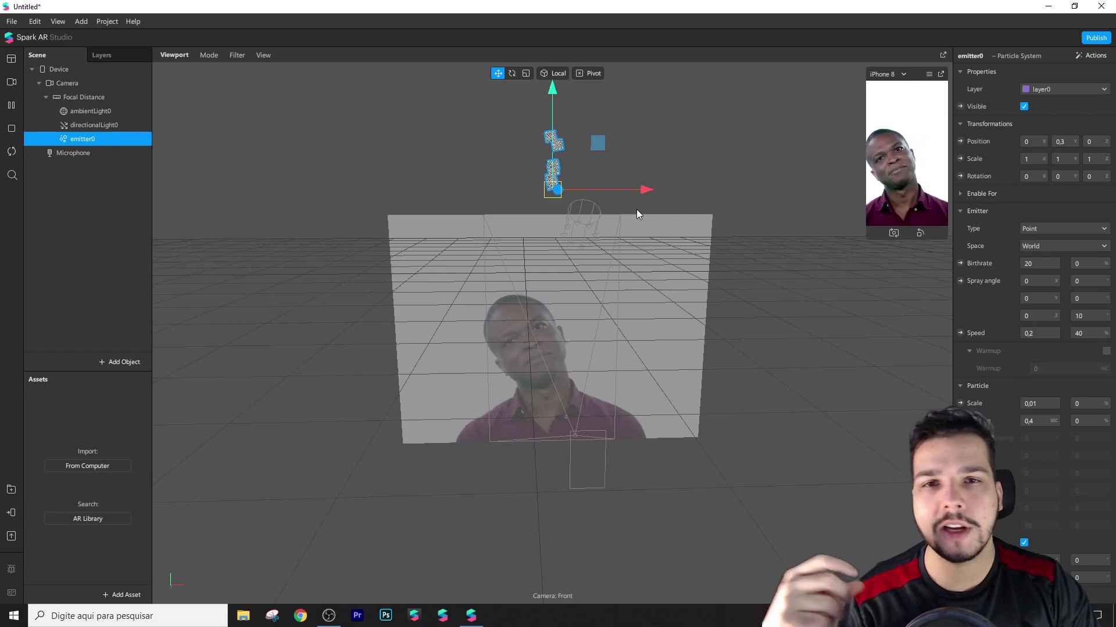
{"action": "left_click", "coordinate": [512, 73]}
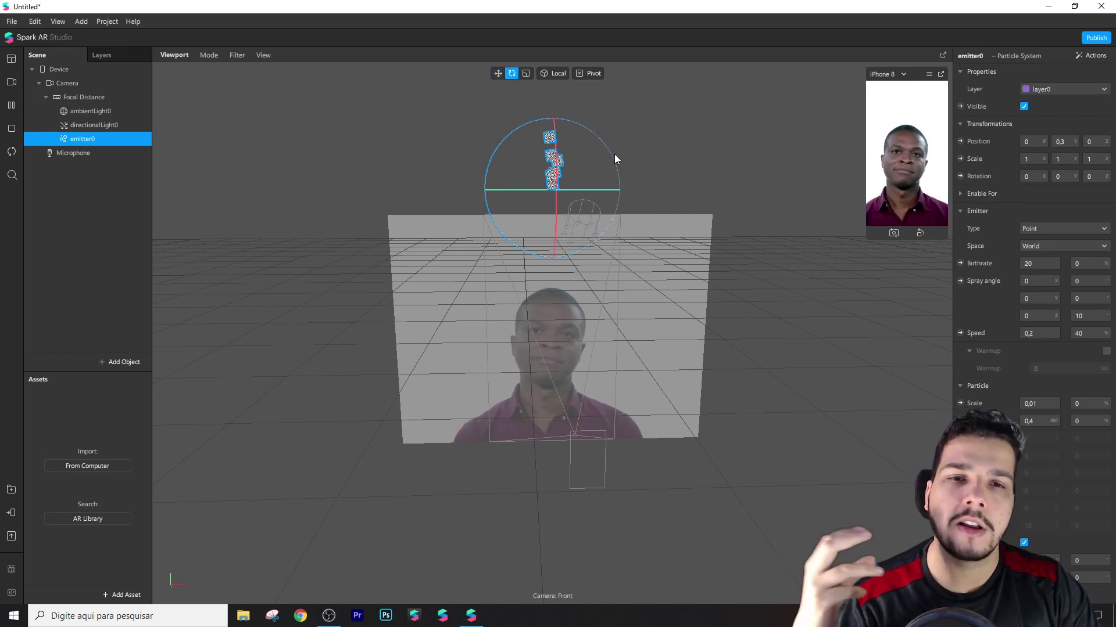
{"action": "left_click_drag", "start_coordinate": [625, 186], "coordinate": [518, 265]}
{"action": "right_click_drag", "start_coordinate": [518, 265], "coordinate": [626, 187]}
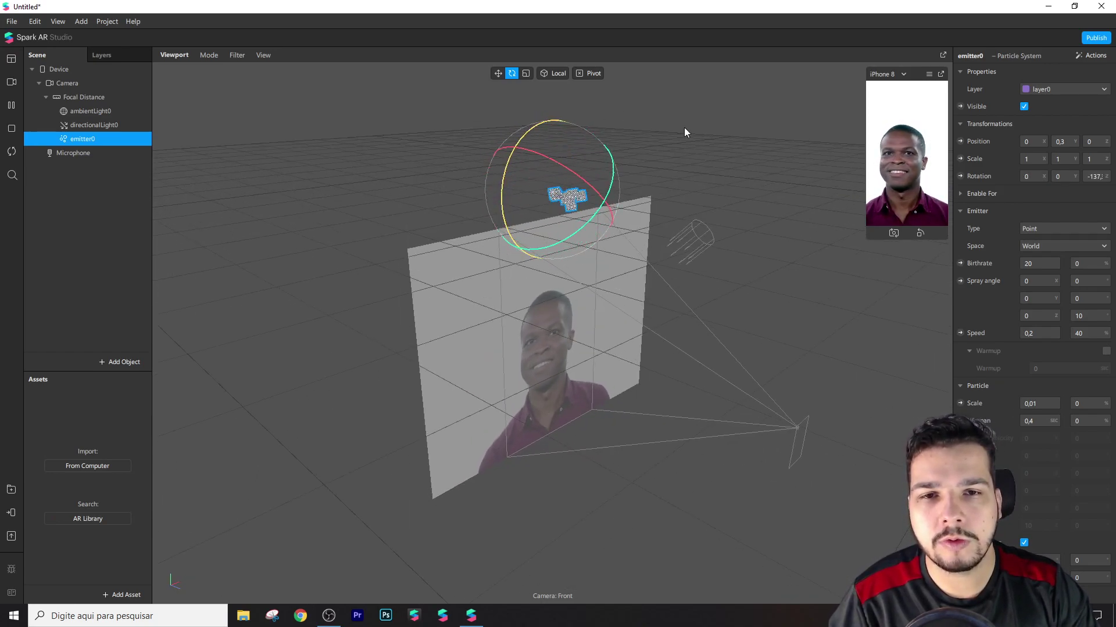
{"action": "right_click_drag", "start_coordinate": [730, 262], "coordinate": [523, 291]}
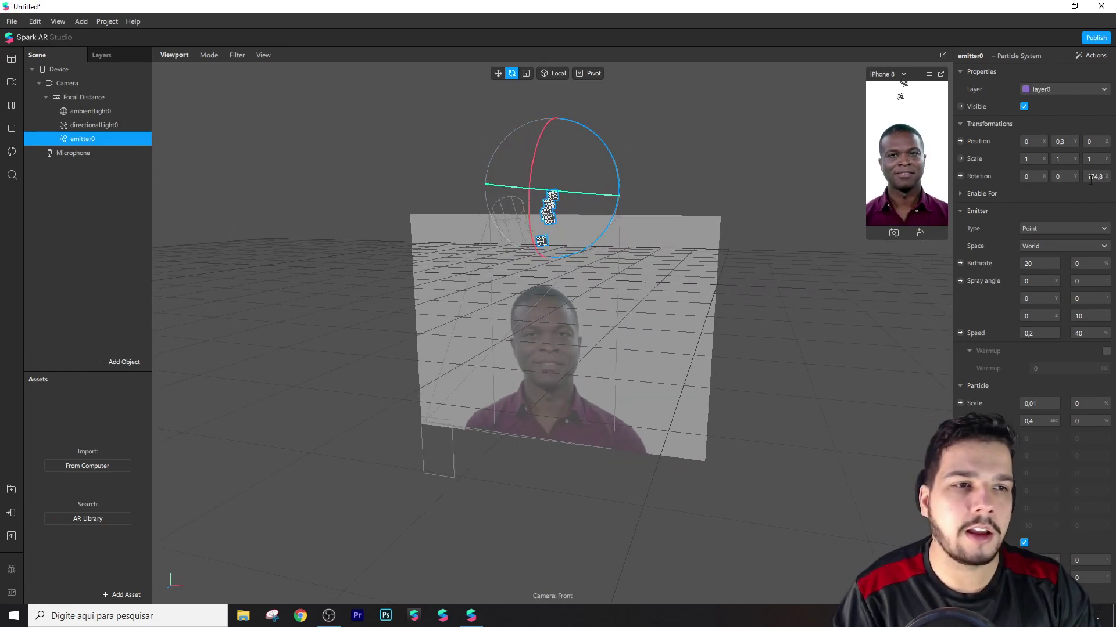
{"action": "type", "text": "180"}
{"action": "key", "text": "Return"}
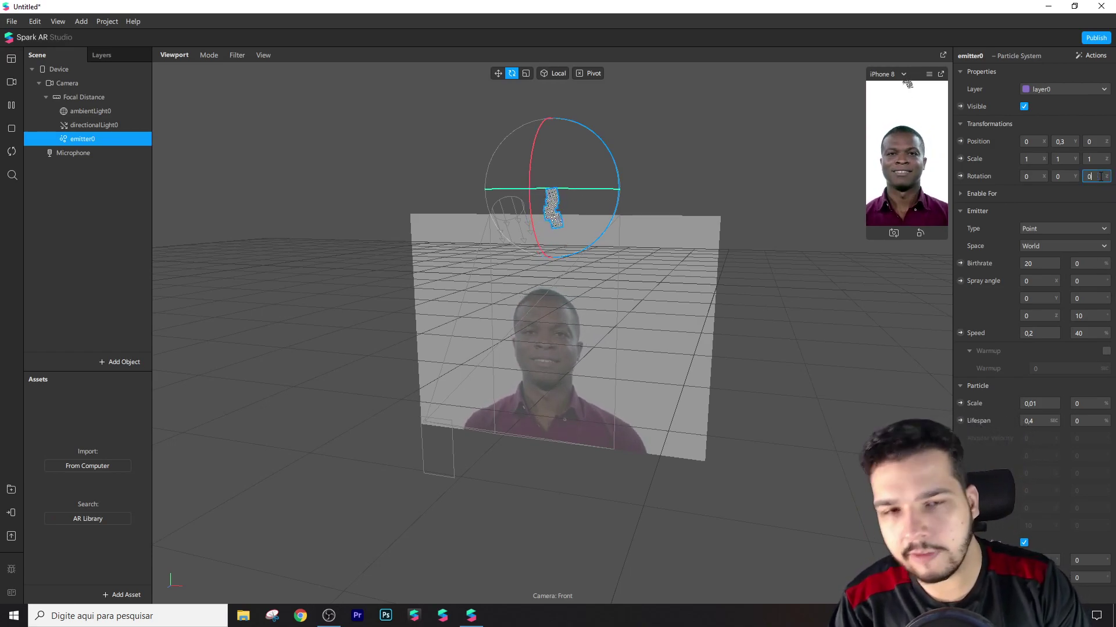
{"action": "left_click", "coordinate": [870, 318]}
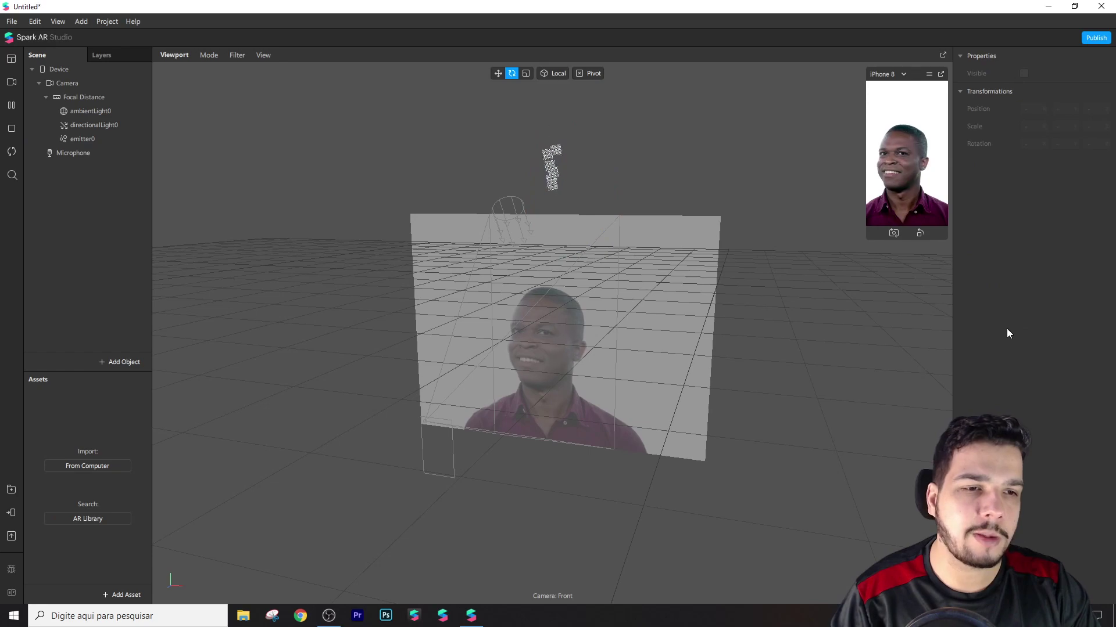
Set the emitter's speed to -0,2 so the particles fall downward
{"action": "left_click", "coordinate": [104, 140]}
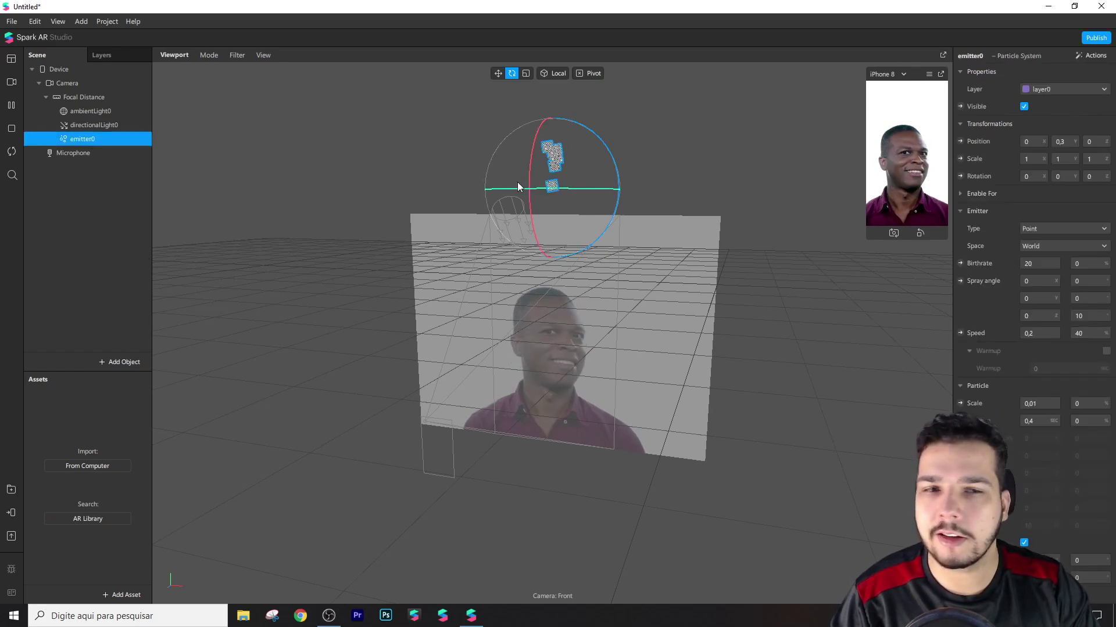
{"action": "left_click", "coordinate": [1019, 333]}
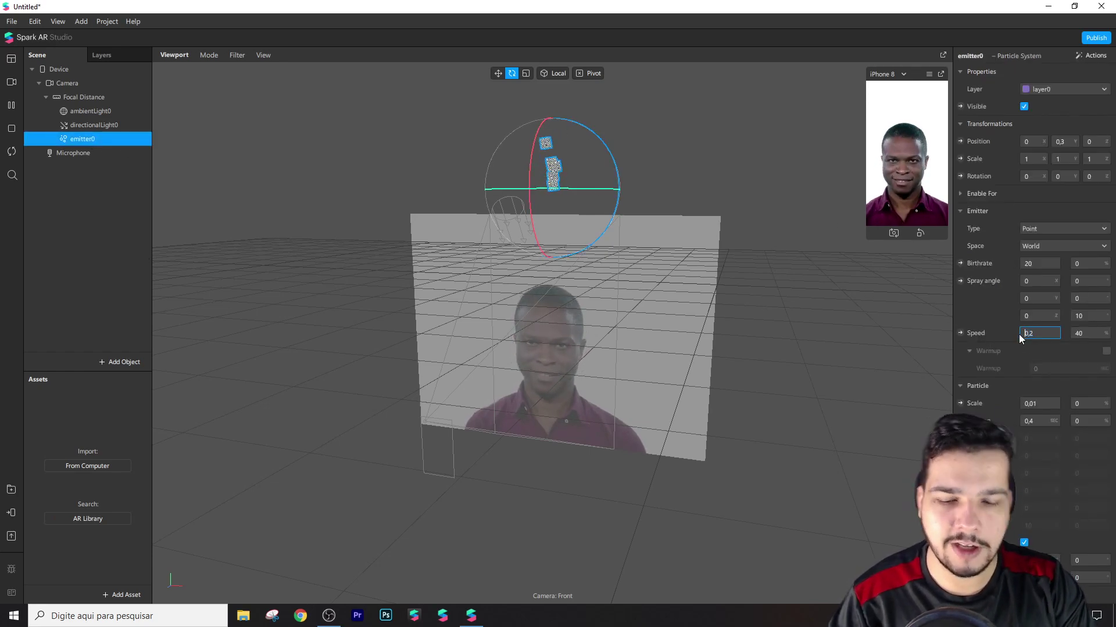
{"action": "type", "text": "-"}
{"action": "key", "text": "Return"}
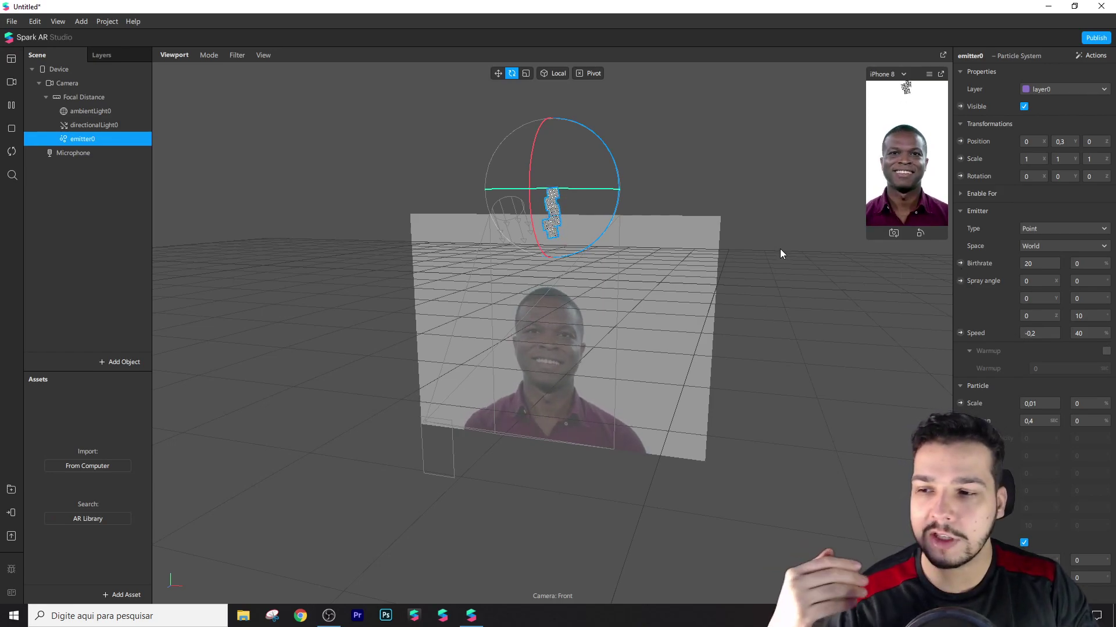
Try a particle lifespan of 4 seconds and settle on 3,5 seconds
{"action": "left_click_drag", "start_coordinate": [667, 246], "coordinate": [635, 278]}
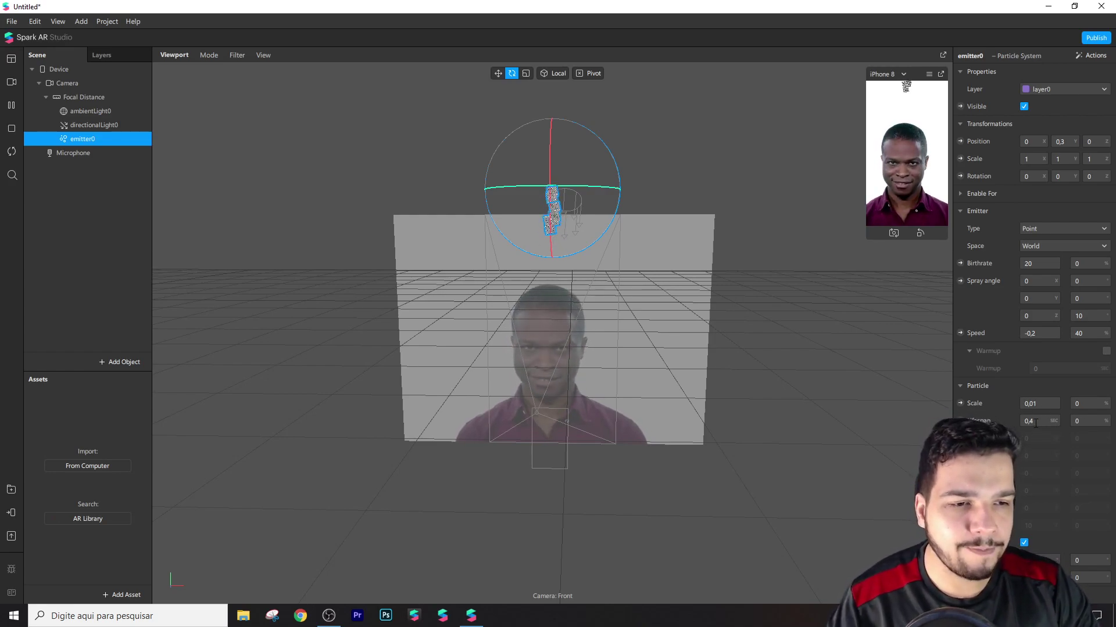
{"action": "type", "text": "4"}
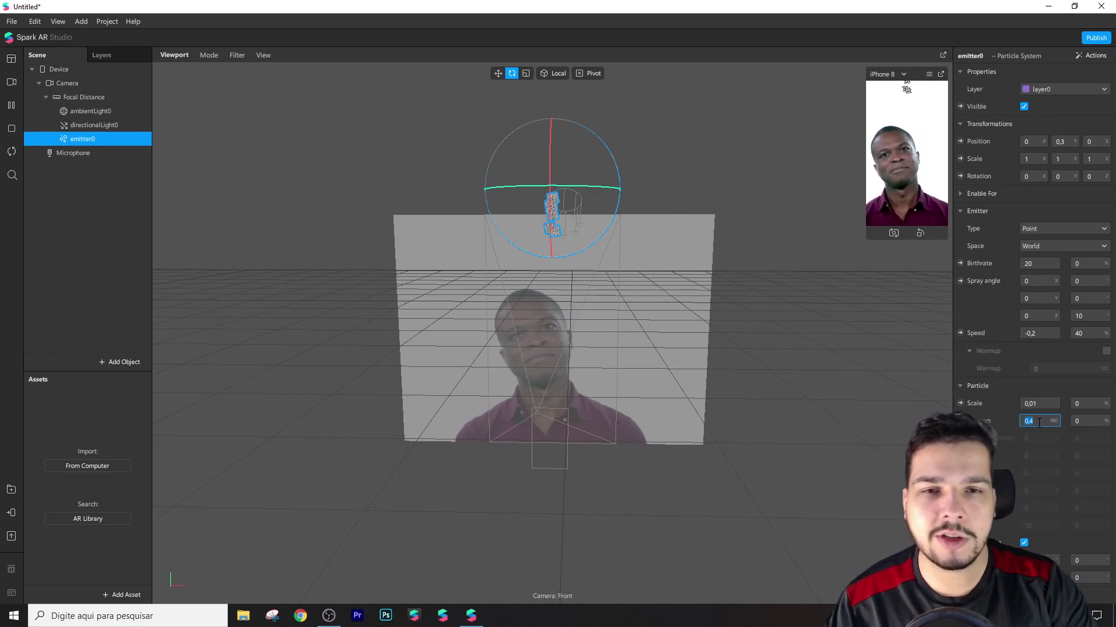
{"action": "key", "text": "Return"}
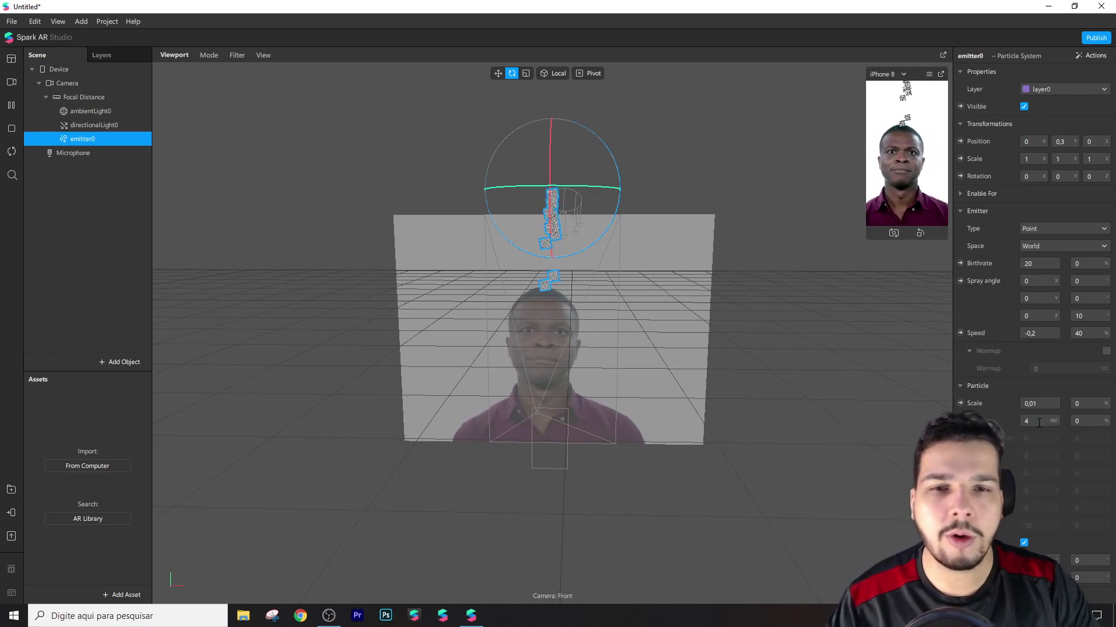
{"action": "right_click_drag", "start_coordinate": [532, 466], "coordinate": [545, 442]}
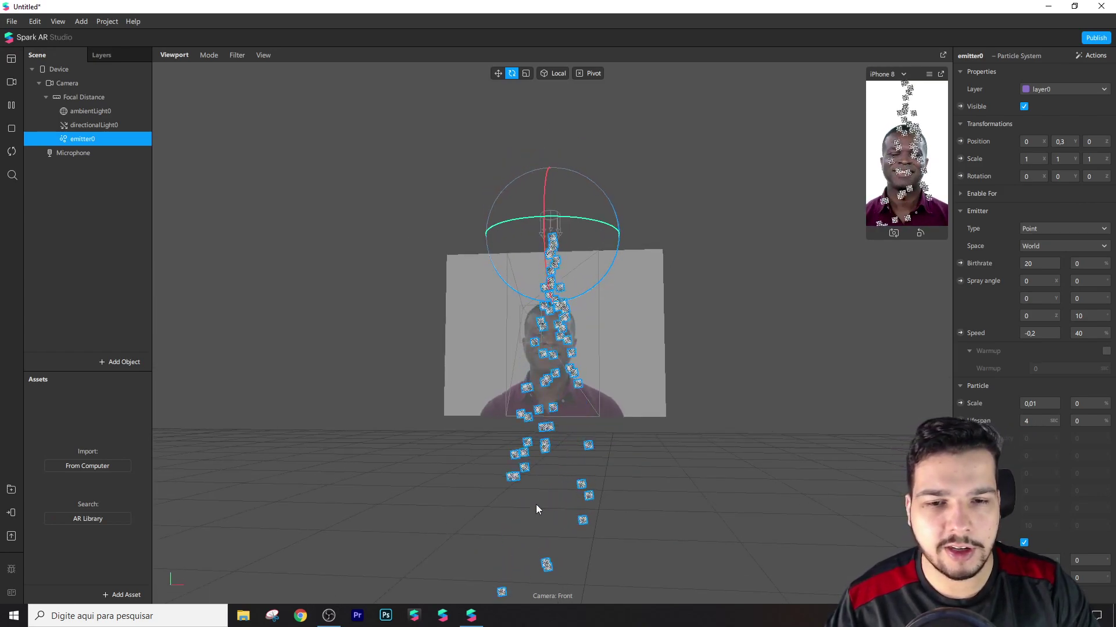
{"action": "double_click", "coordinate": [1026, 421]}
{"action": "type", "text": "3,5"}
{"action": "key", "text": "Return"}
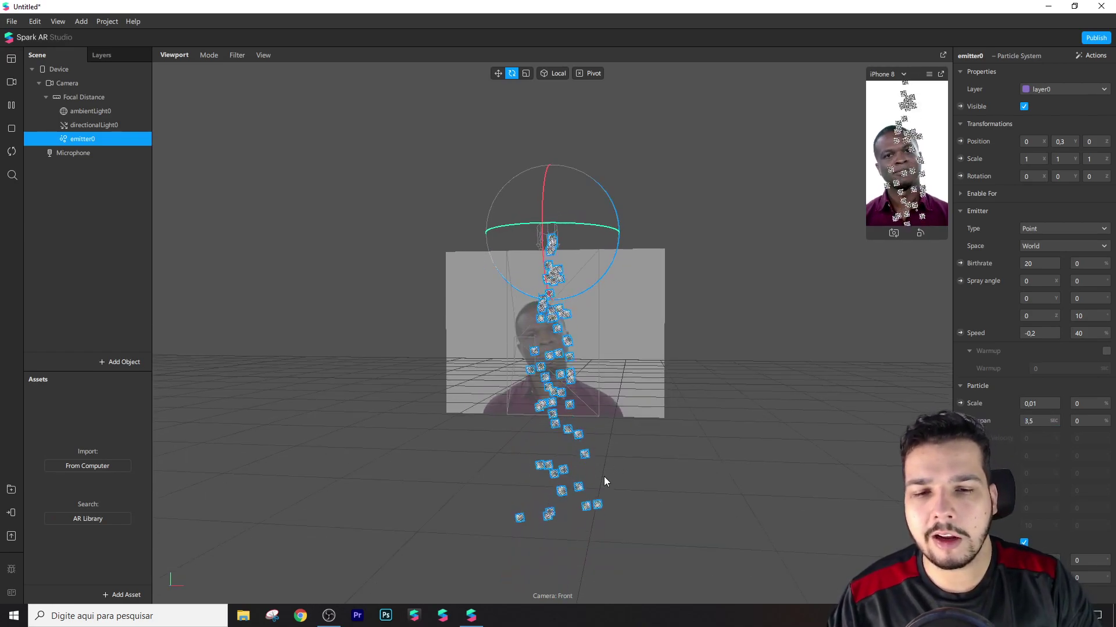
Change the emitter type to Line and set its birthrate to 40
{"action": "scroll", "coordinate": [581, 459], "scroll_direction": "down", "scroll_amount": 2}
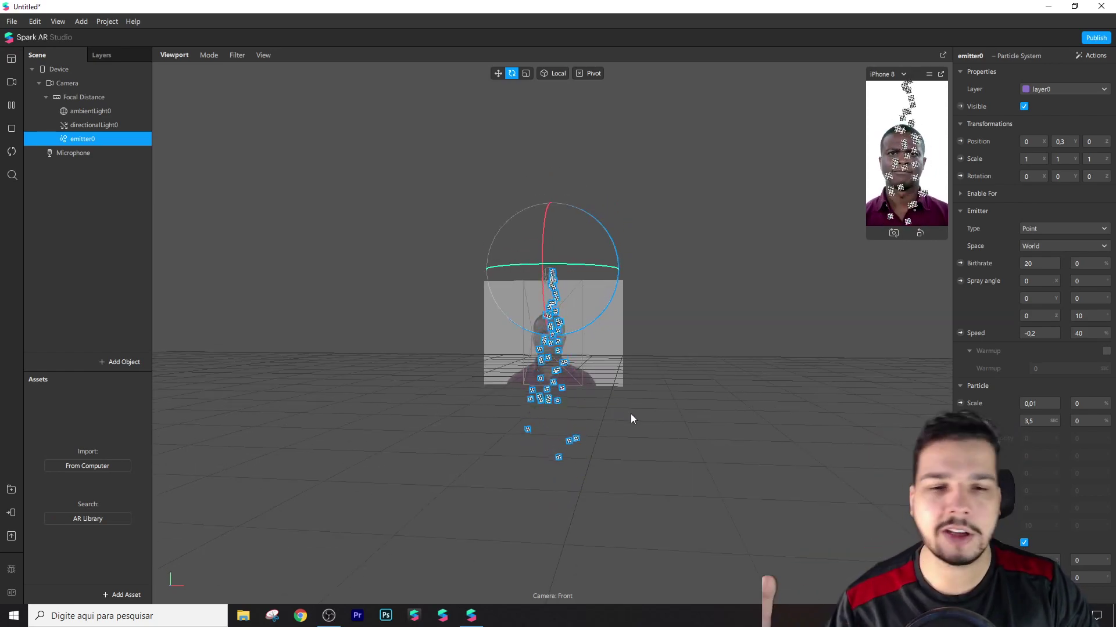
{"action": "left_click_drag", "start_coordinate": [629, 423], "coordinate": [538, 405]}
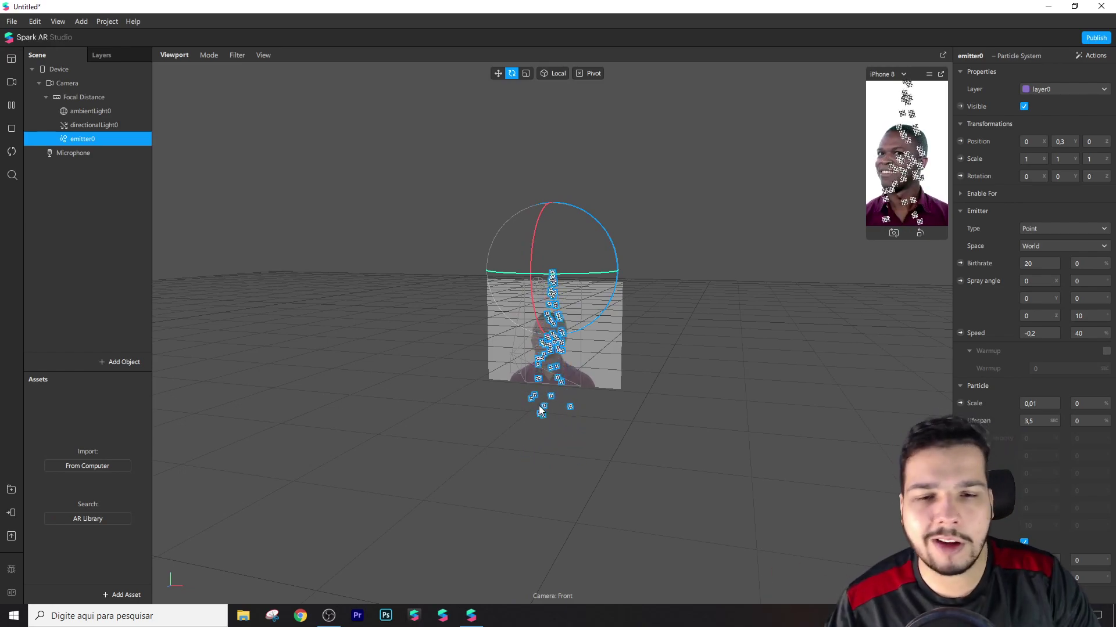
{"action": "left_click_drag", "start_coordinate": [539, 407], "coordinate": [593, 381]}
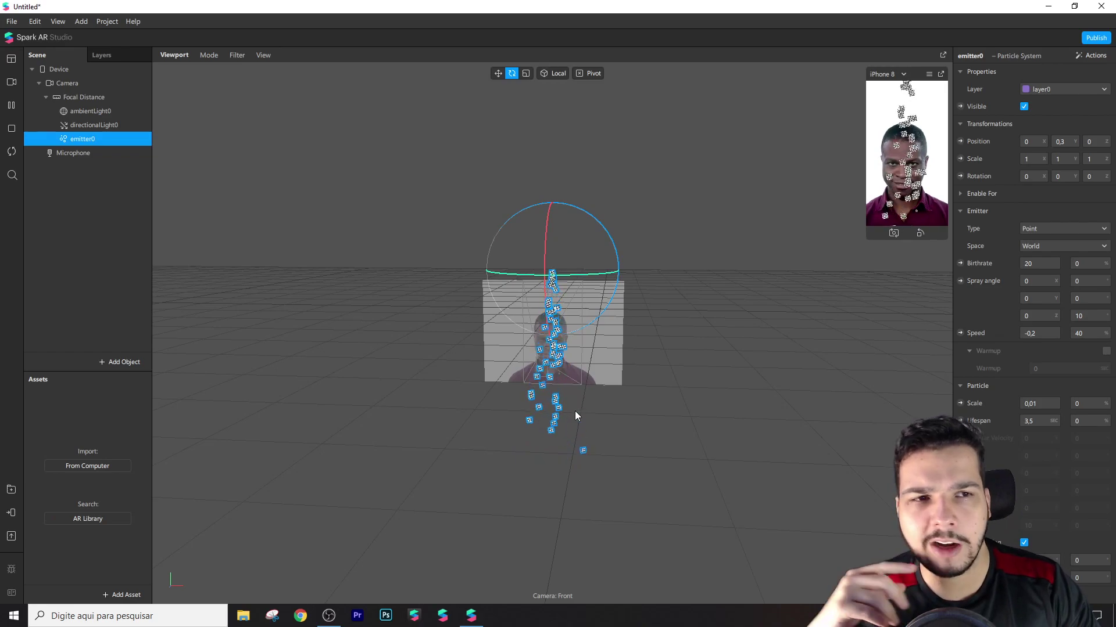
{"action": "left_click_drag", "start_coordinate": [572, 361], "coordinate": [556, 380]}
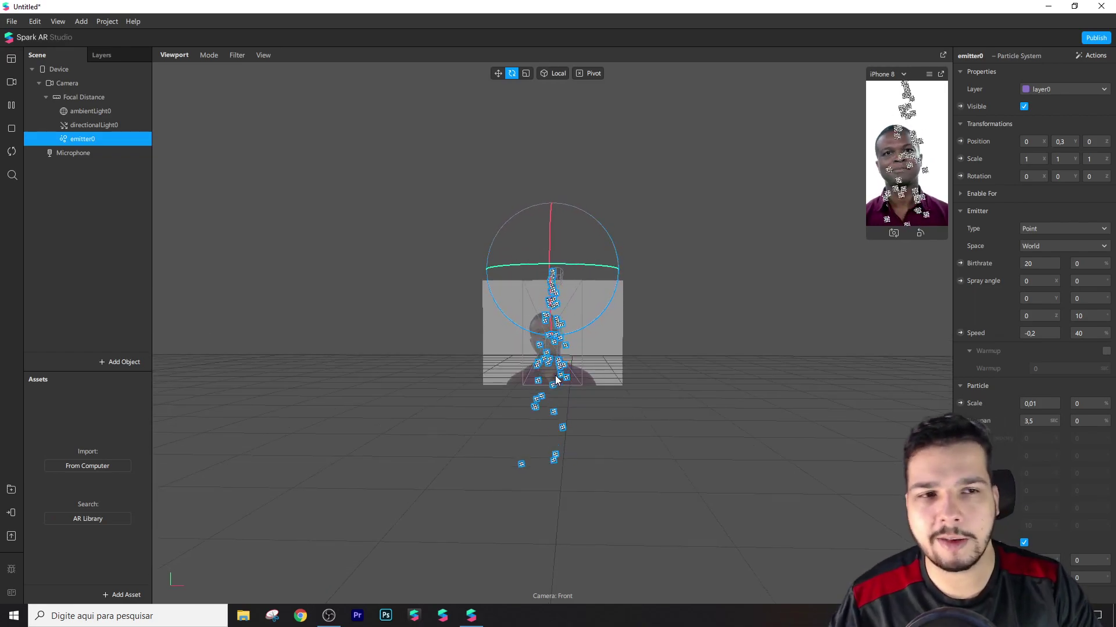
{"action": "scroll", "coordinate": [535, 302], "scroll_direction": "up", "scroll_amount": 3}
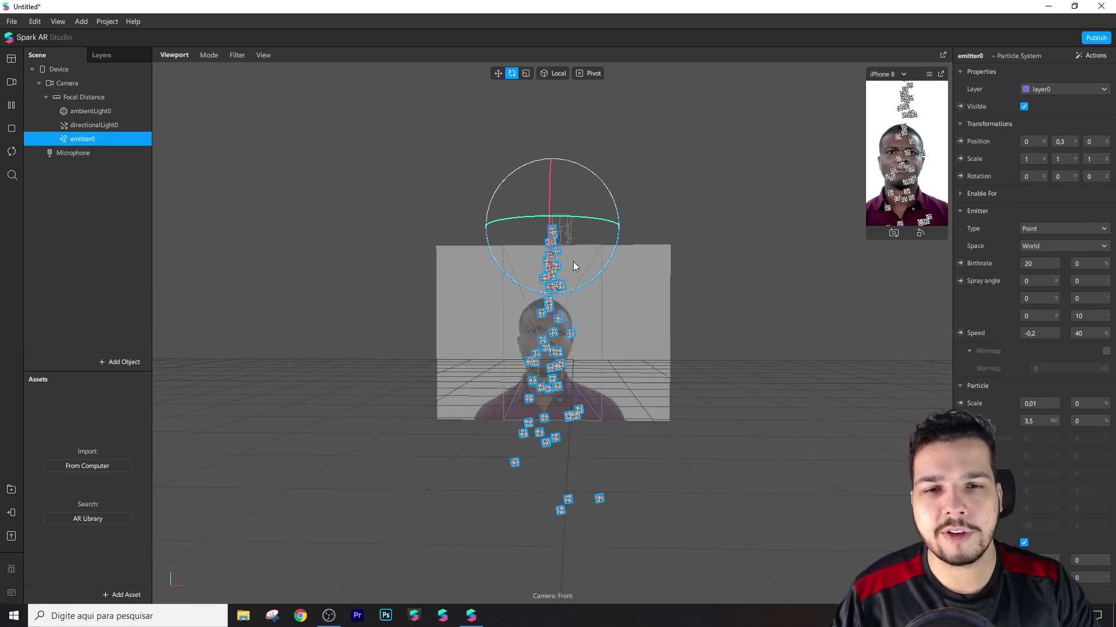
{"action": "left_click", "coordinate": [1048, 228]}
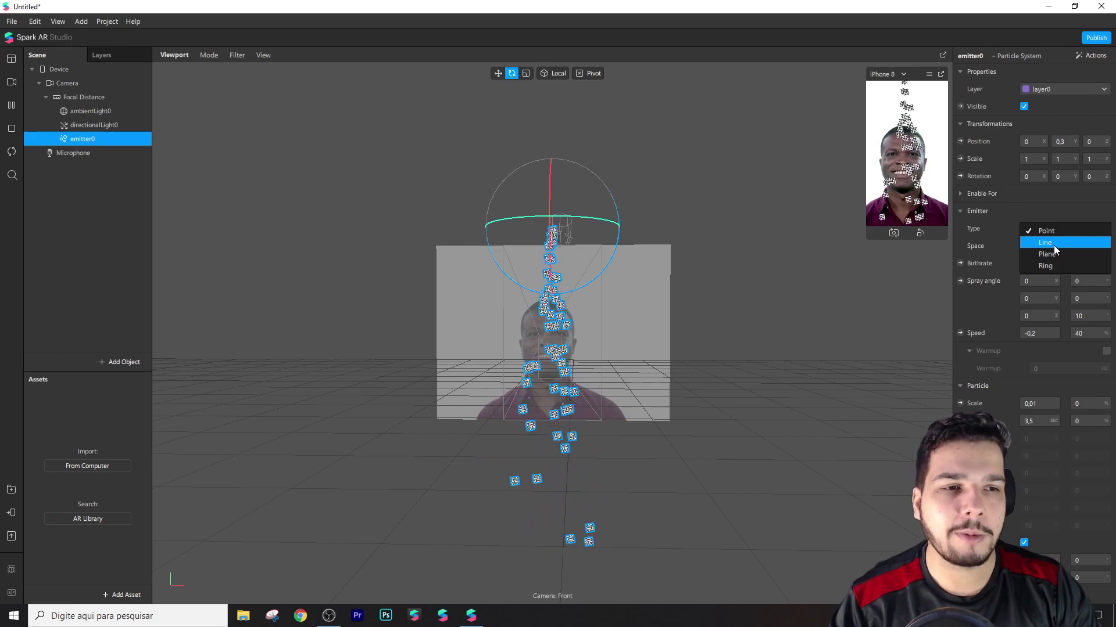
{"action": "left_click", "coordinate": [1054, 244]}
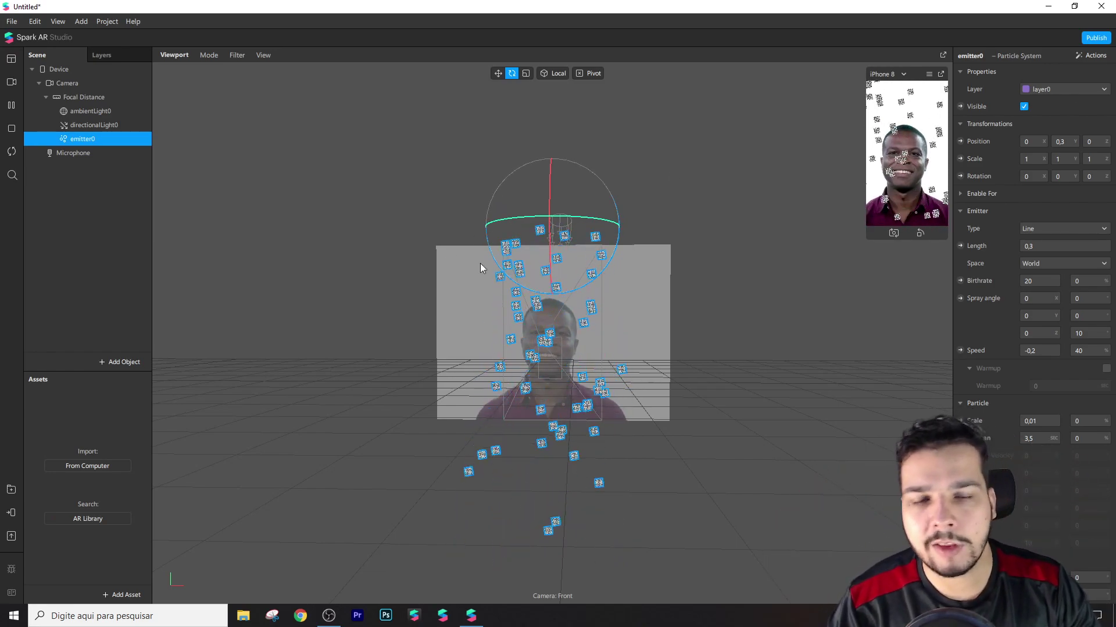
{"action": "left_click", "coordinate": [1047, 281]}
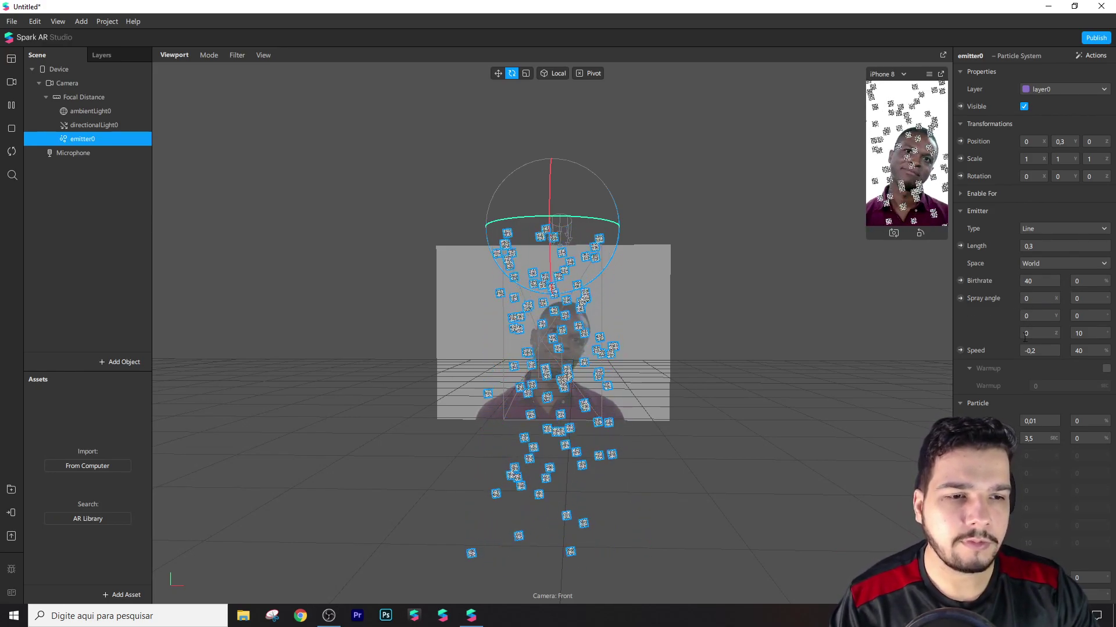
{"action": "scroll", "coordinate": [1021, 373], "scroll_direction": "down", "scroll_amount": 2}
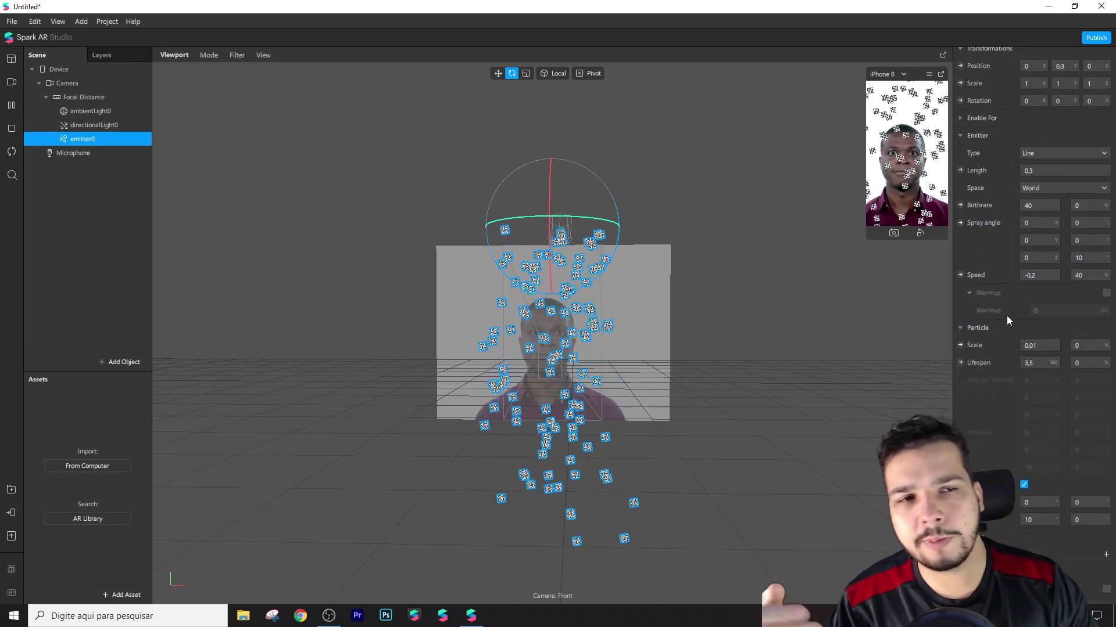
Add a new material to the emitter's particles
{"action": "scroll", "coordinate": [1006, 315], "scroll_direction": "down", "scroll_amount": 3}
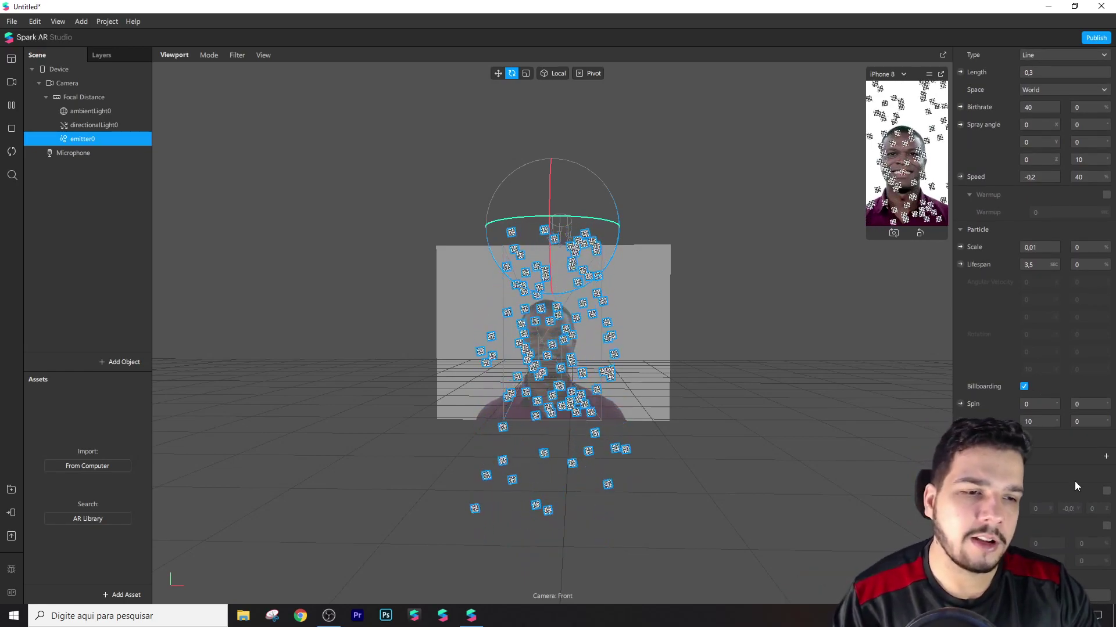
{"action": "left_click", "coordinate": [1107, 456]}
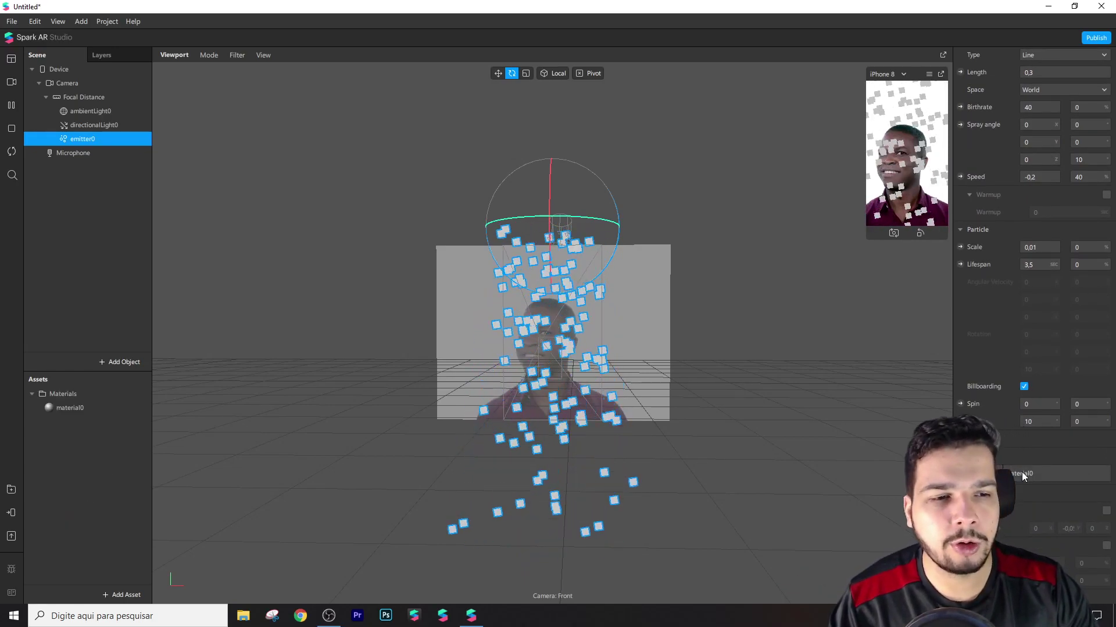
{"action": "scroll", "coordinate": [1054, 472], "scroll_direction": "down", "scroll_amount": 1}
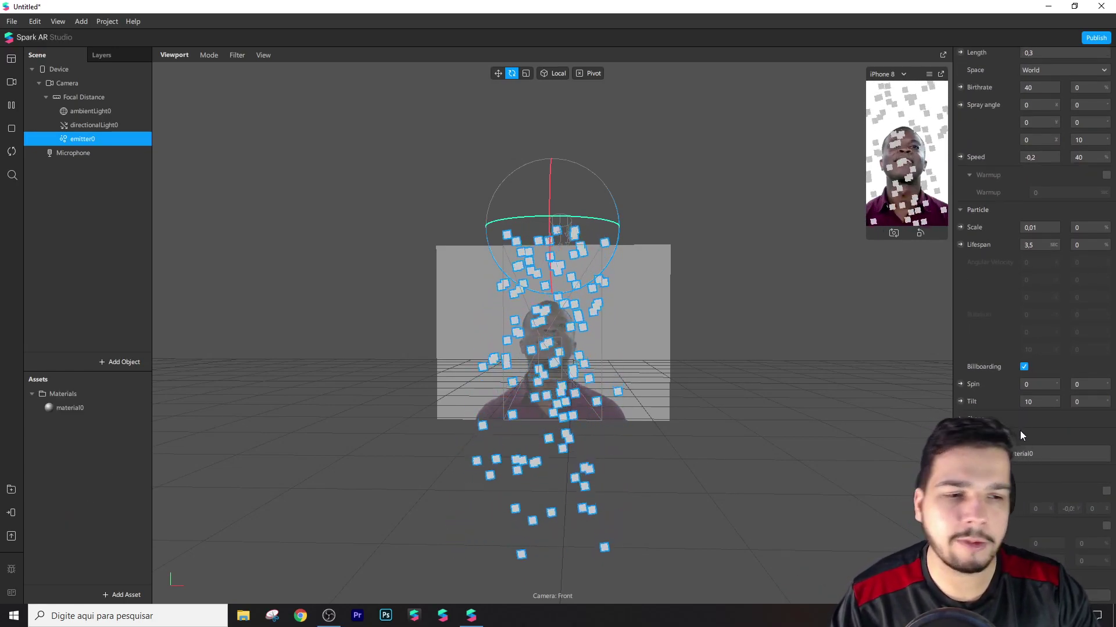
{"action": "left_click", "coordinate": [995, 454]}
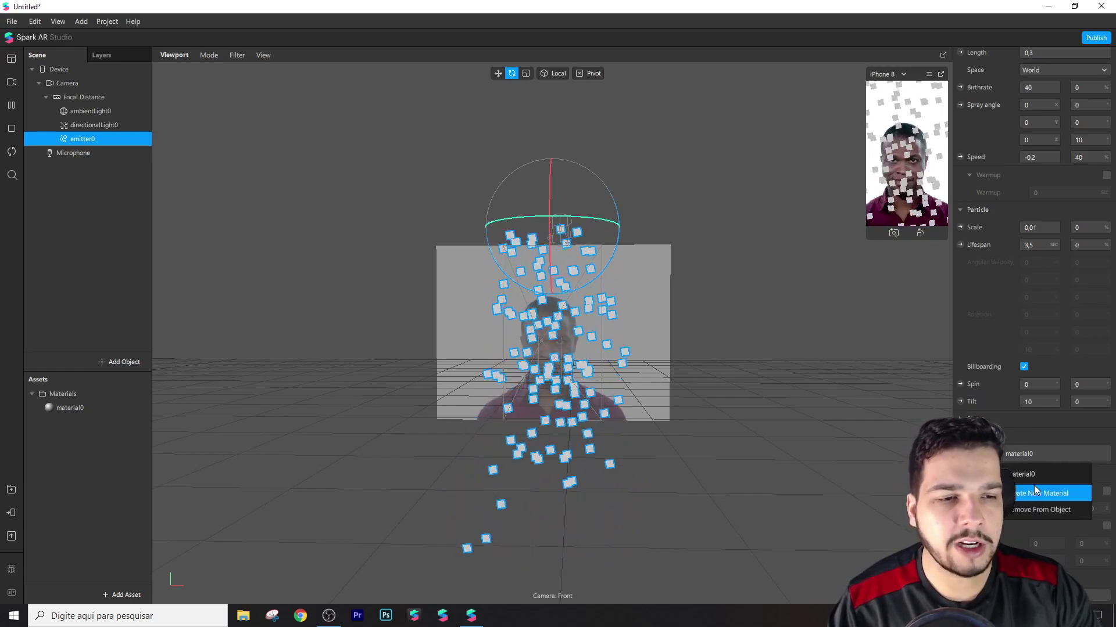
{"action": "left_click", "coordinate": [1033, 491]}
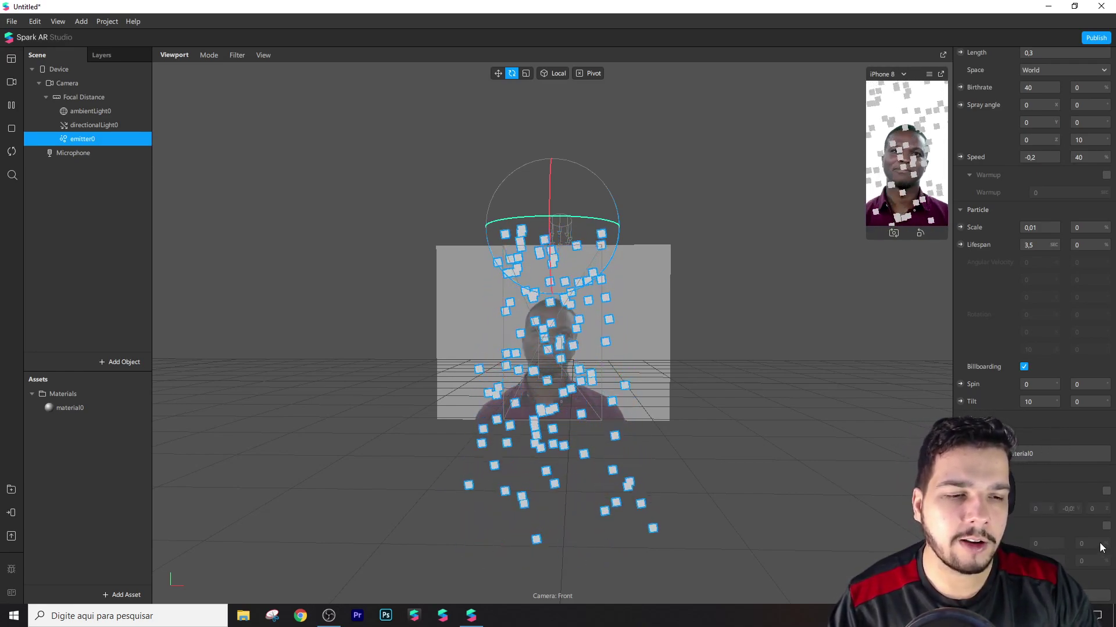
Try the Cube, Sphere and Torus shapes for the emitter's particles
{"action": "left_click", "coordinate": [976, 419]}
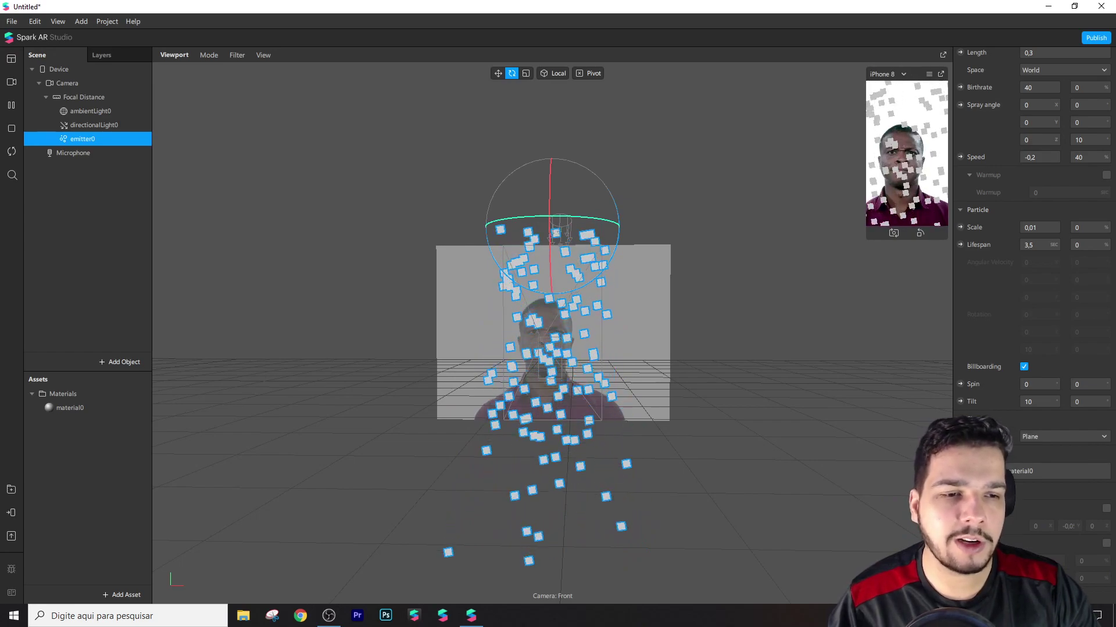
{"action": "left_click", "coordinate": [1093, 435]}
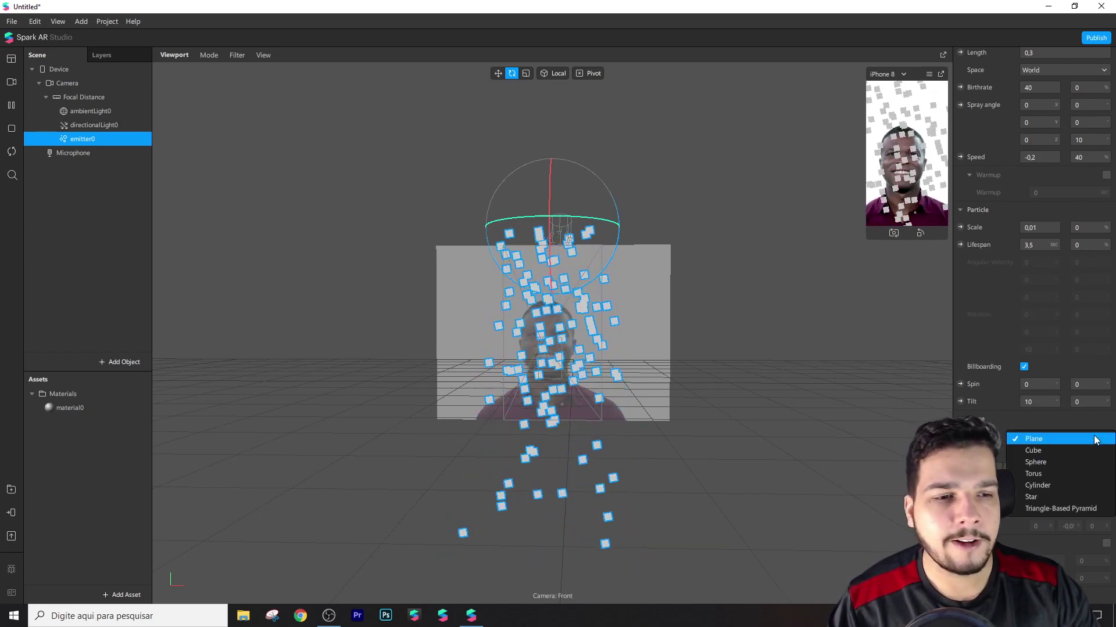
{"action": "left_click", "coordinate": [1047, 452]}
{"action": "scroll", "coordinate": [639, 407], "scroll_direction": "up", "scroll_amount": 5}
{"action": "right_click_drag", "start_coordinate": [610, 430], "coordinate": [842, 418]}
{"action": "left_click", "coordinate": [1063, 436]}
{"action": "left_click", "coordinate": [1058, 458]}
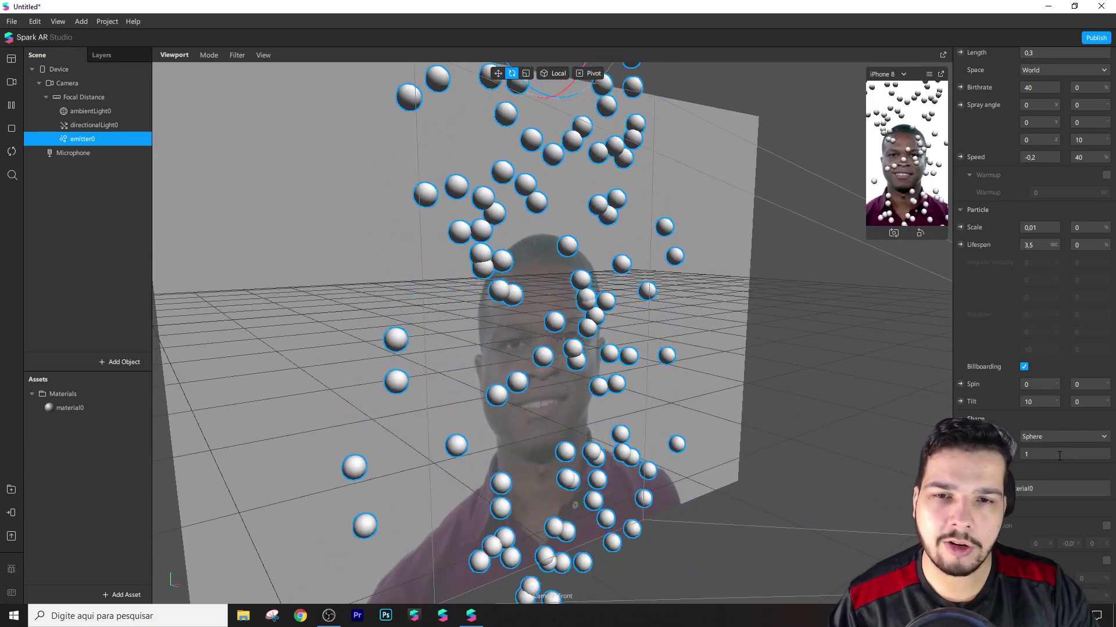
{"action": "left_click", "coordinate": [1056, 439]}
{"action": "left_click", "coordinate": [1061, 472]}
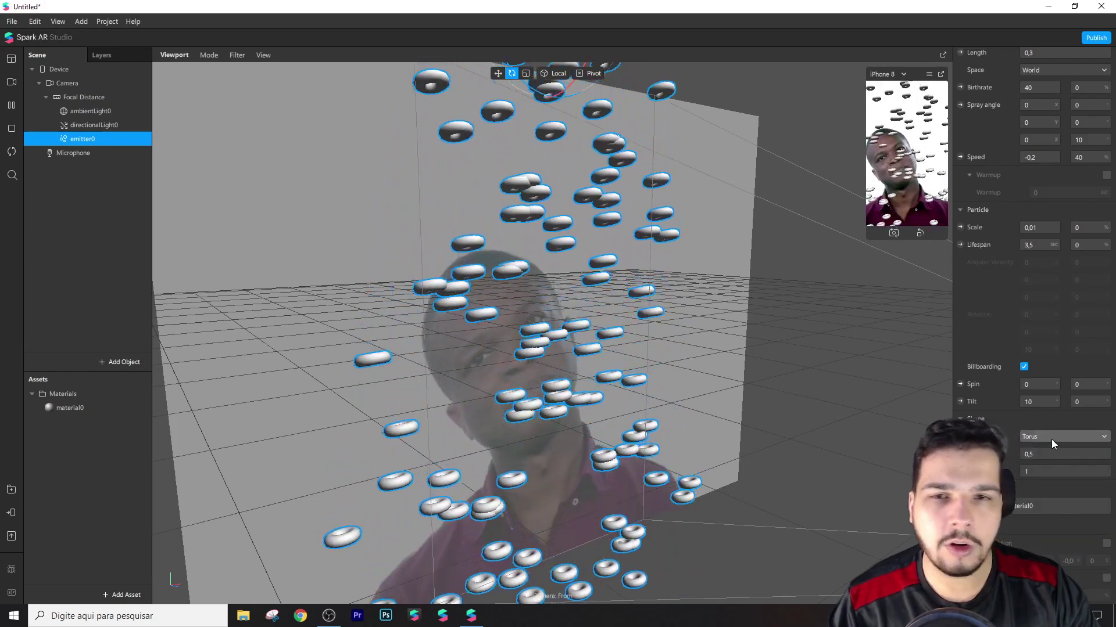
Try the Cylinder and Star particle shapes and settle on Sphere
{"action": "left_click", "coordinate": [1051, 436]}
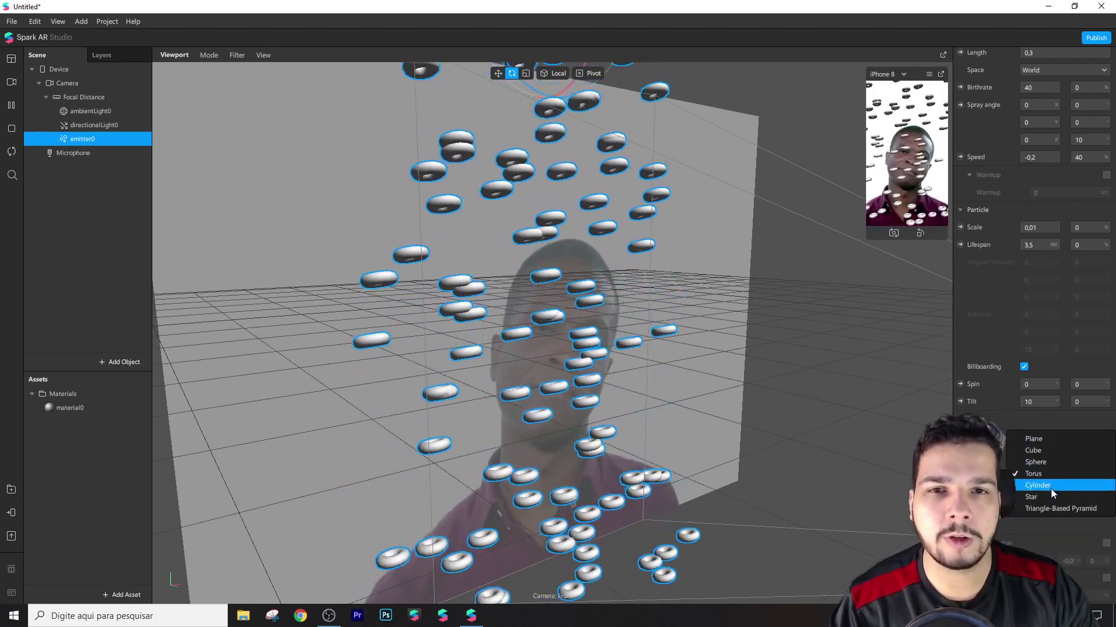
{"action": "left_click", "coordinate": [1051, 484]}
{"action": "left_click", "coordinate": [1069, 437]}
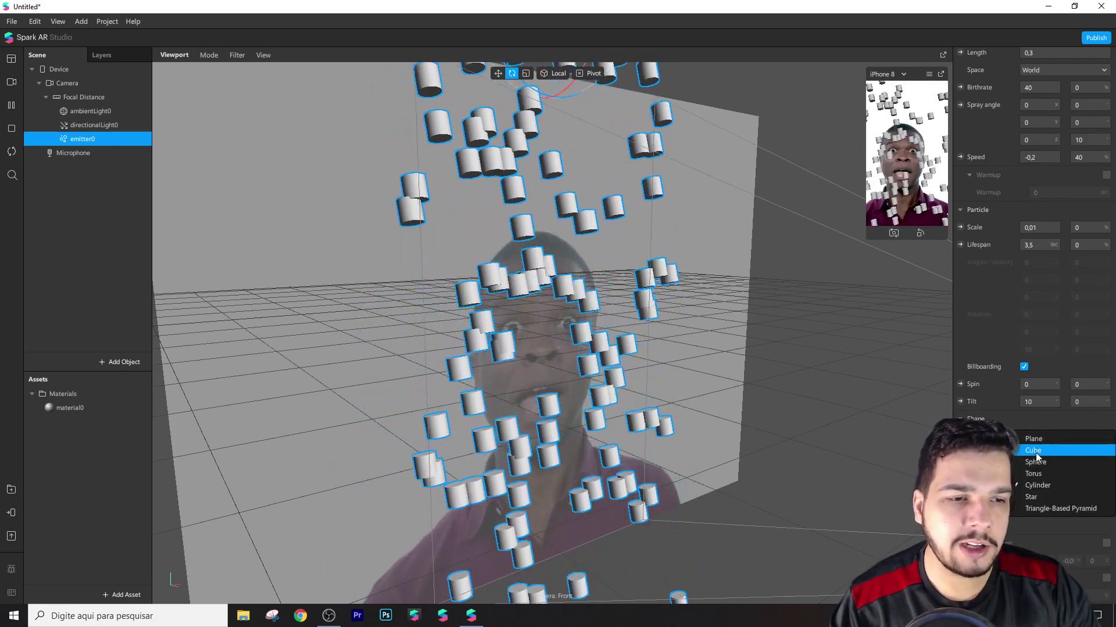
{"action": "left_click", "coordinate": [1053, 499]}
{"action": "left_click_drag", "start_coordinate": [732, 344], "coordinate": [749, 363]}
{"action": "left_click", "coordinate": [1046, 436]}
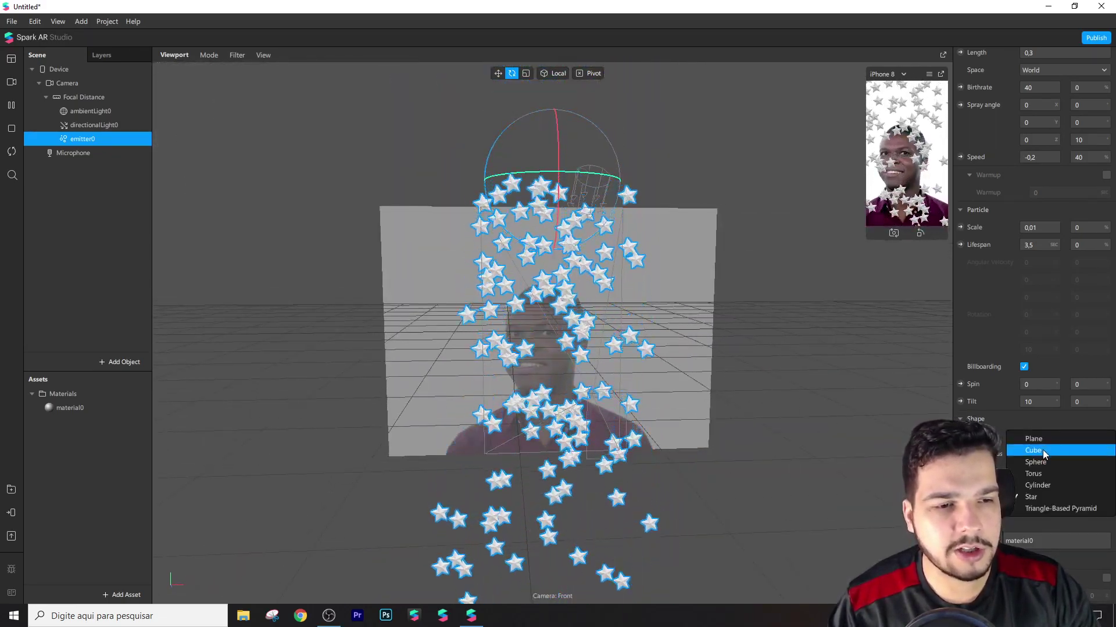
{"action": "left_click", "coordinate": [1044, 462]}
{"action": "scroll", "coordinate": [574, 349], "scroll_direction": "up", "scroll_amount": 3}
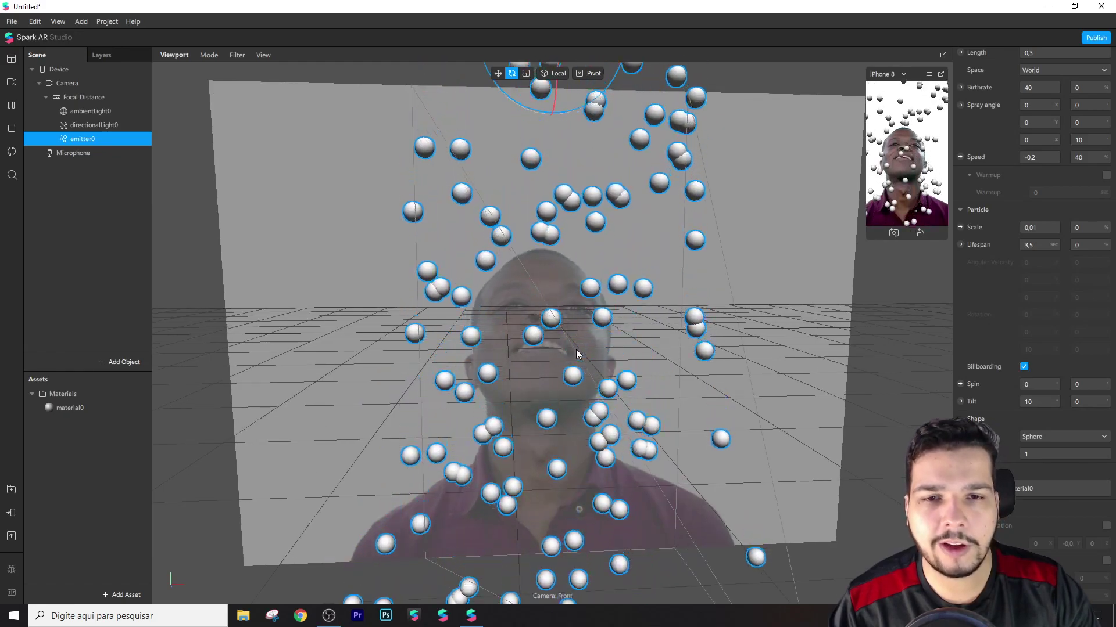
{"action": "scroll", "coordinate": [644, 305], "scroll_direction": "down", "scroll_amount": 3}
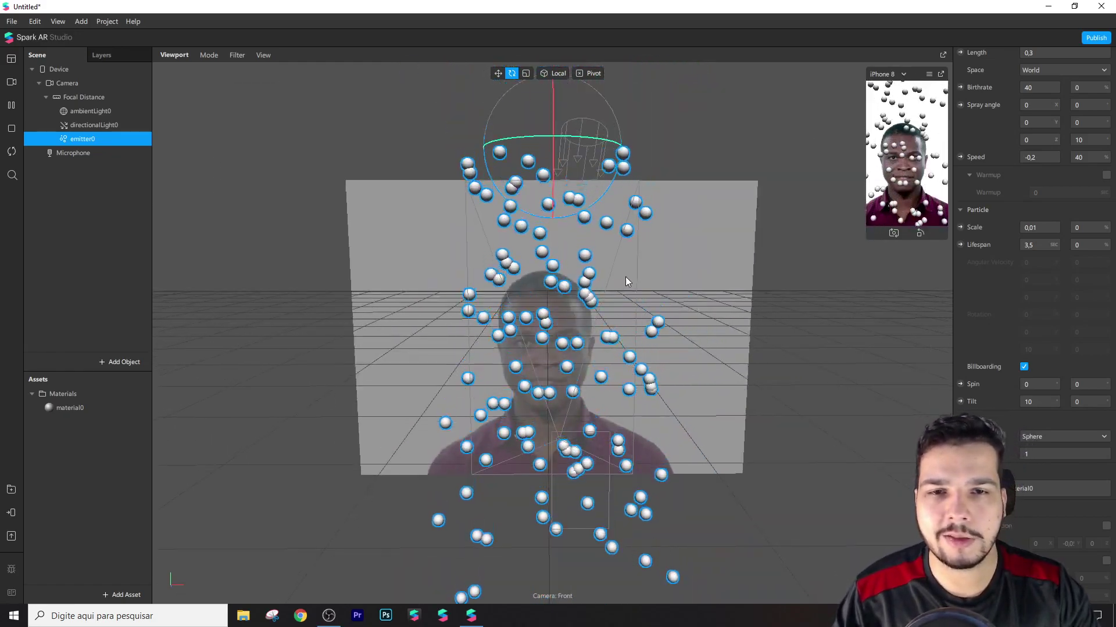
Open the emitter's material and rename it materialparticula
{"action": "scroll", "coordinate": [1029, 454], "scroll_direction": "down", "scroll_amount": 1}
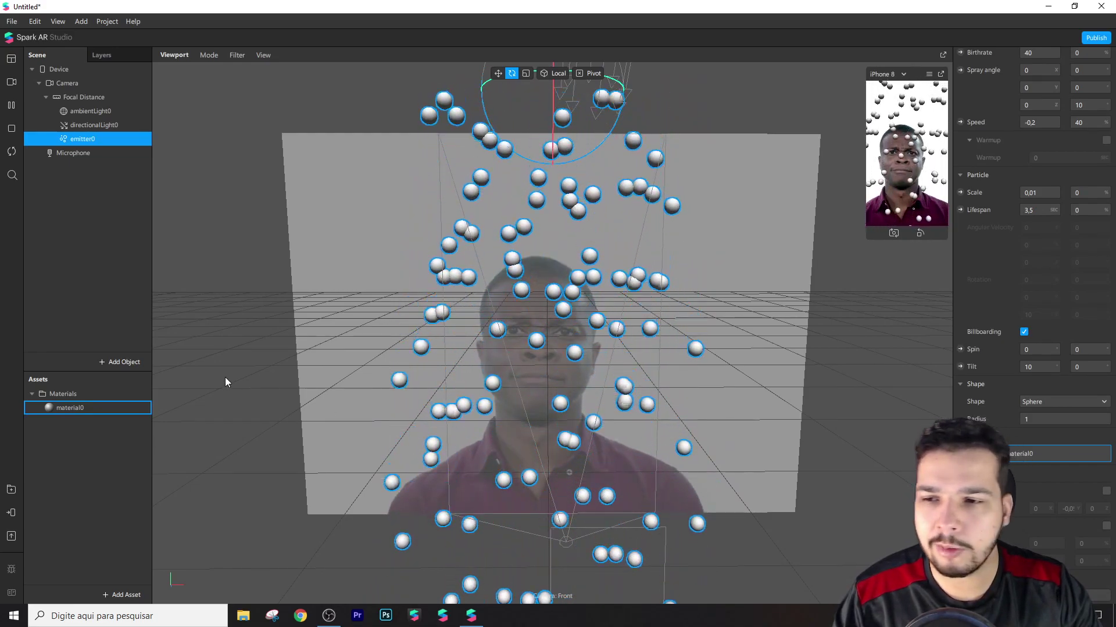
{"action": "left_click", "coordinate": [1041, 457]}
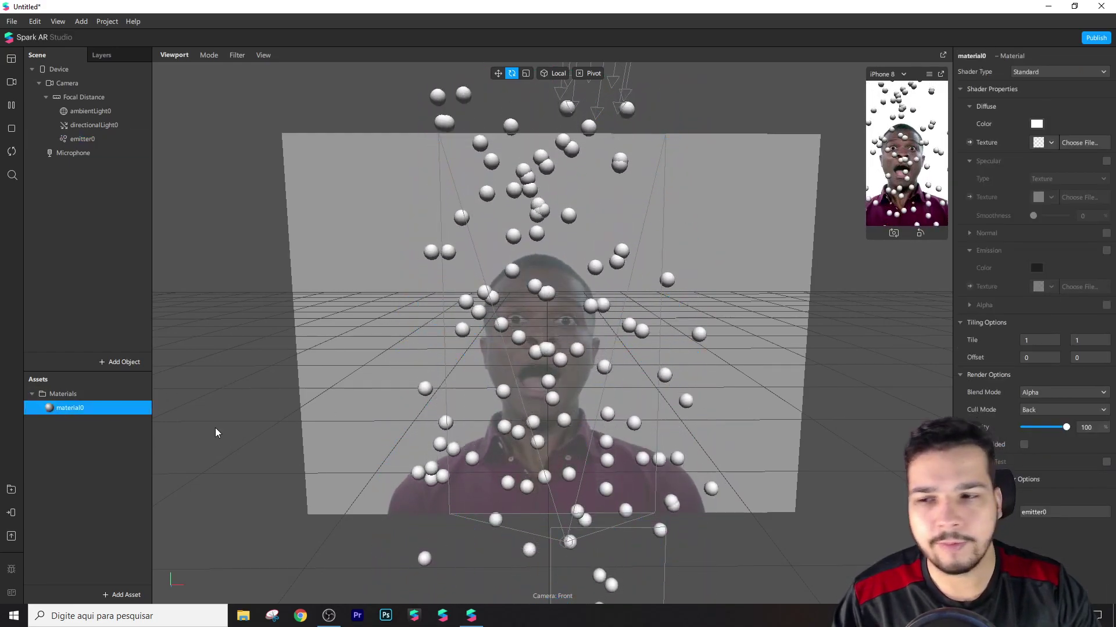
{"action": "double_click", "coordinate": [109, 413]}
{"action": "key", "text": "BackSpace"}
{"action": "type", "text": "par"}
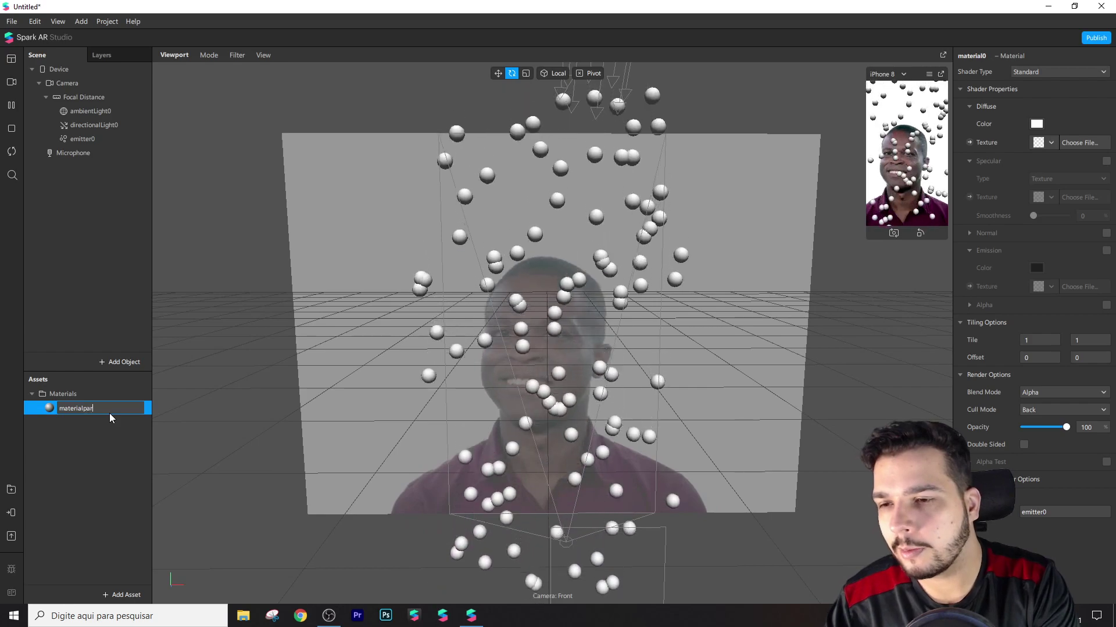
{"action": "type", "text": "ticula"}
{"action": "key", "text": "Return"}
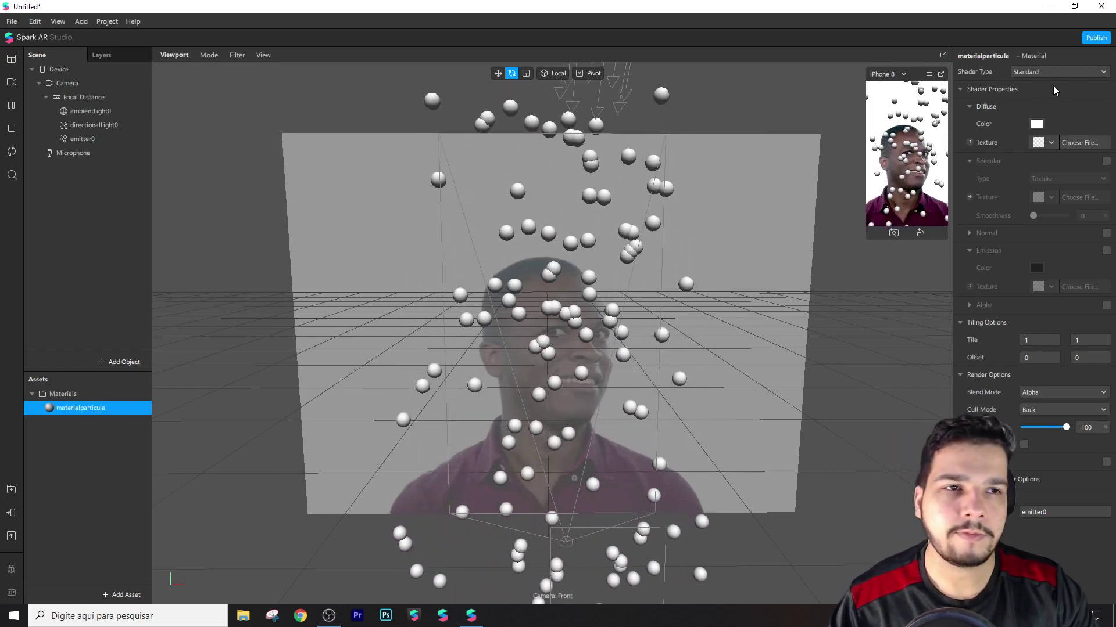
{"action": "left_click", "coordinate": [1037, 124]}
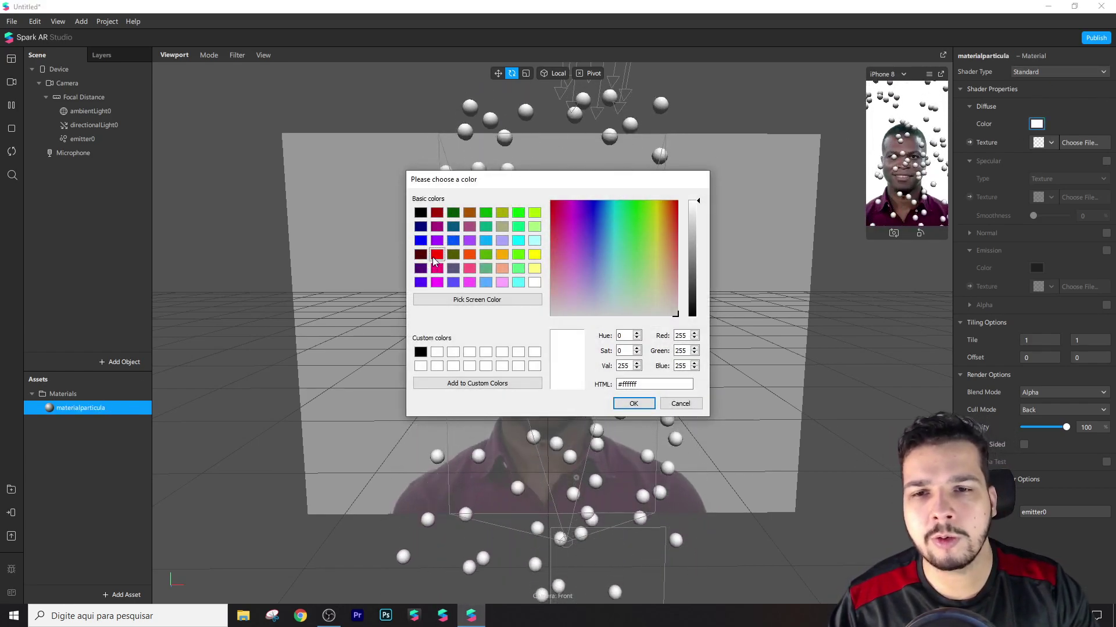
{"action": "left_click", "coordinate": [437, 254]}
{"action": "left_click", "coordinate": [681, 404]}
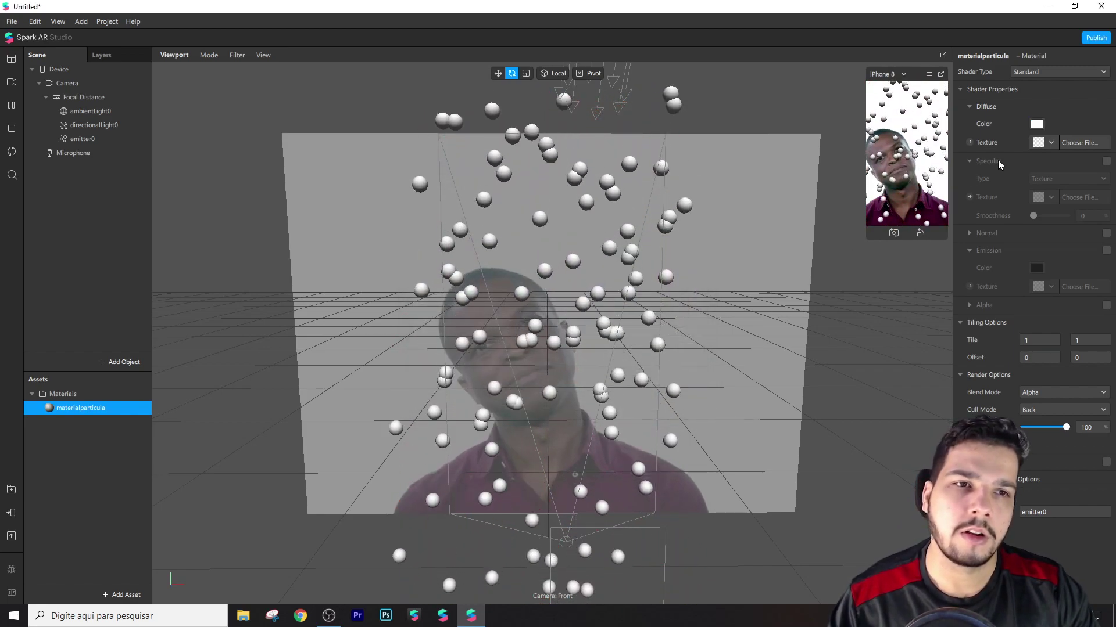
Try the Flat shader type on the particle material and return it to Standard
{"action": "left_click", "coordinate": [1038, 75]}
{"action": "left_click", "coordinate": [1030, 84]}
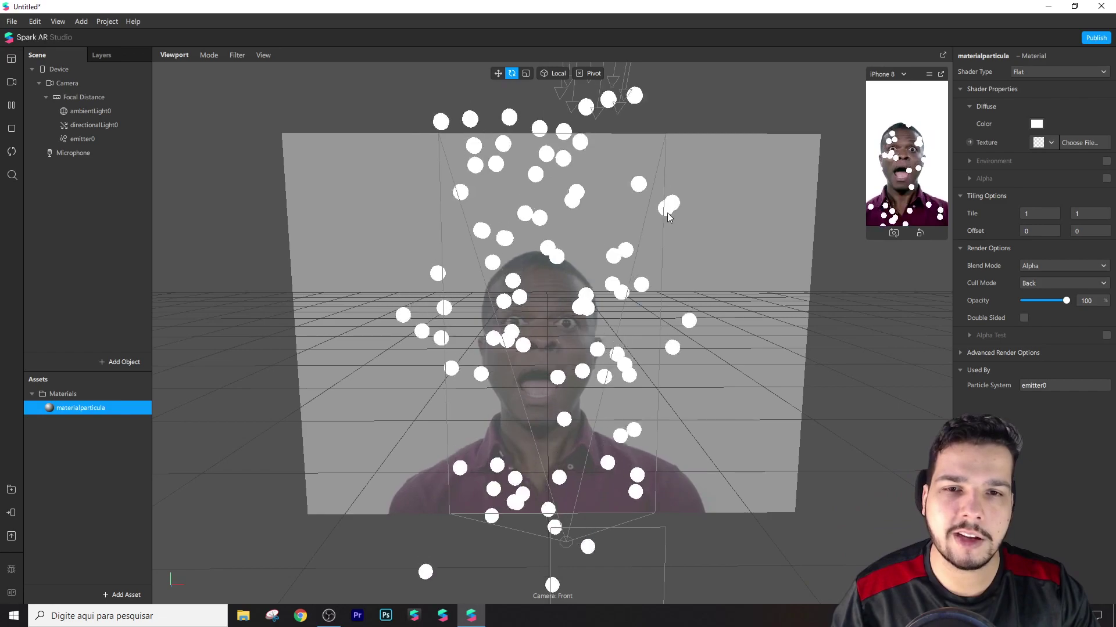
{"action": "left_click", "coordinate": [562, 200]}
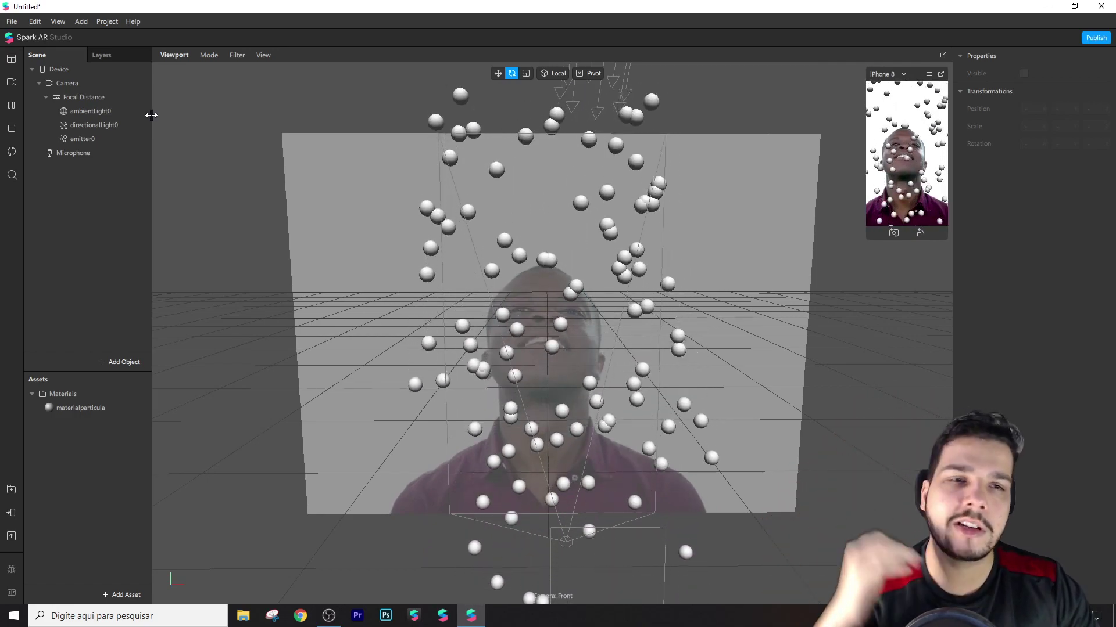
Create a patch for the diffuse texture of materialparticula, delete it and create it again
{"action": "left_click", "coordinate": [89, 410]}
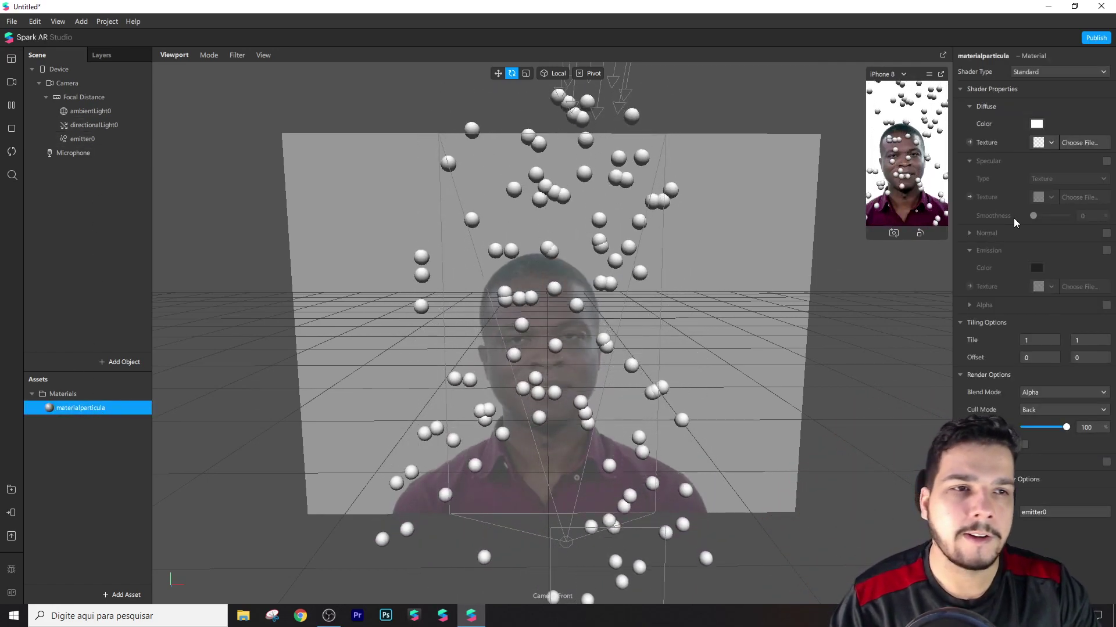
{"action": "left_click", "coordinate": [969, 142]}
{"action": "left_click_drag", "start_coordinate": [559, 544], "coordinate": [613, 520]}
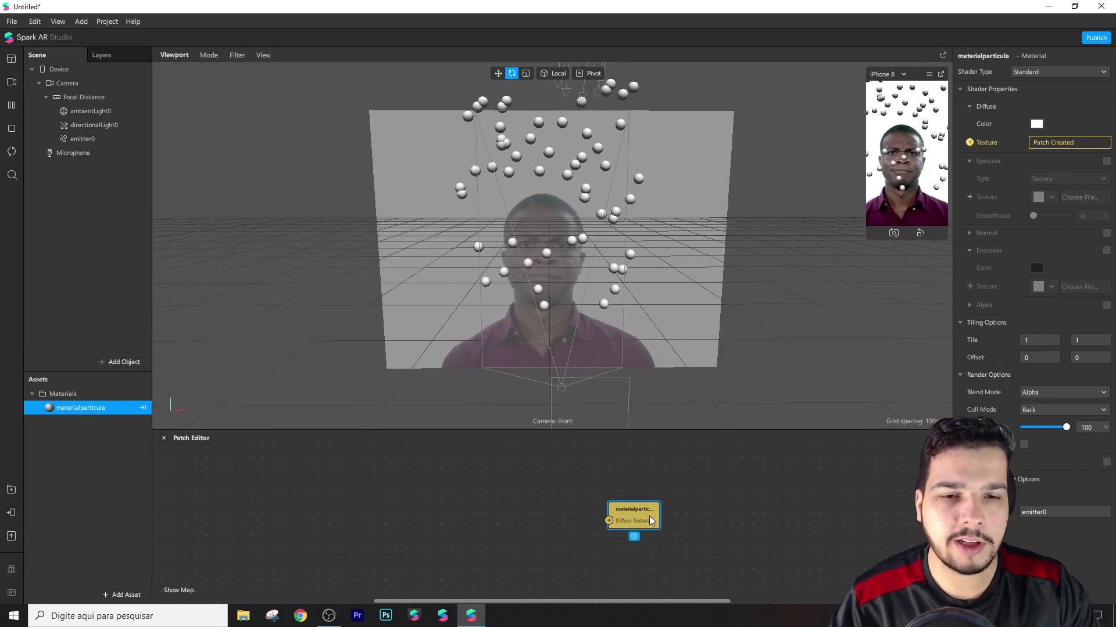
{"action": "key", "text": "Delete"}
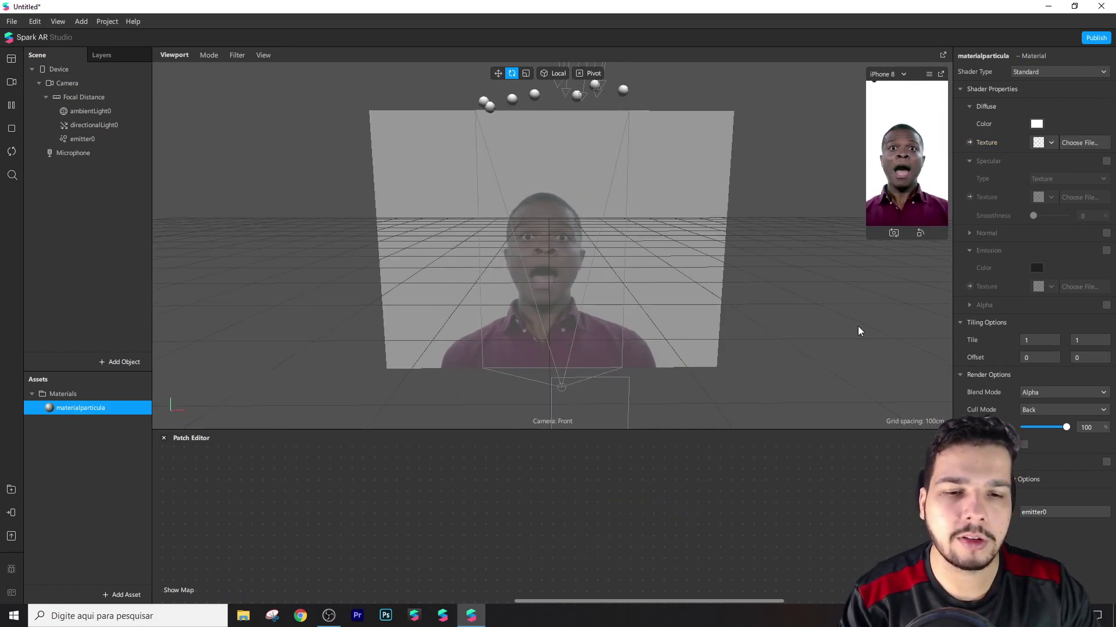
{"action": "left_click", "coordinate": [970, 143]}
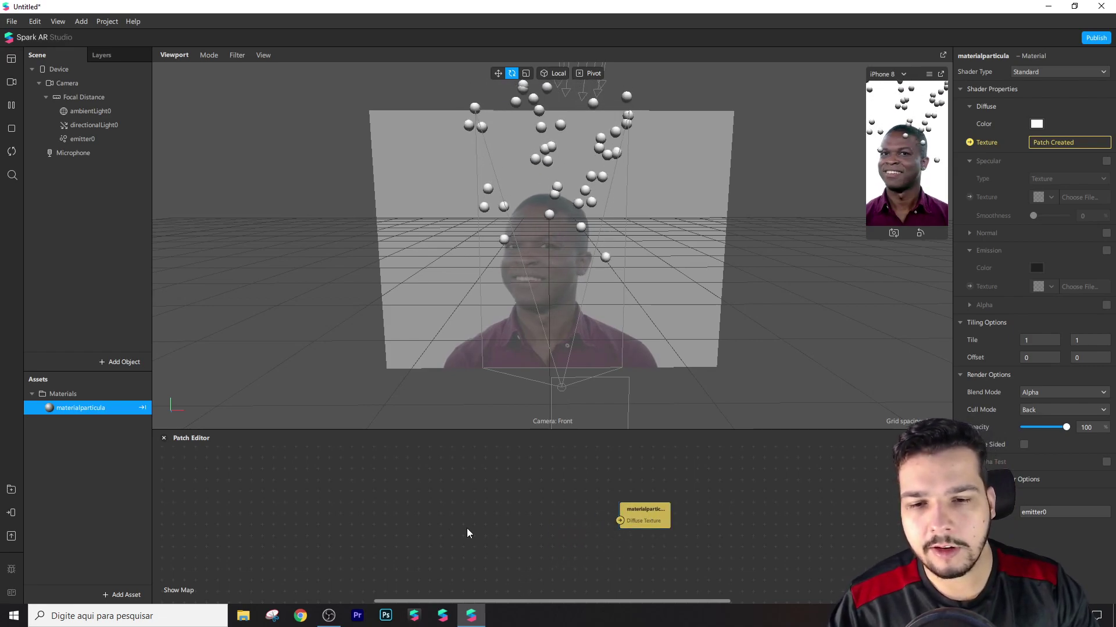
Add a Loop Animation patch and place it well before the material's Diffuse Texture patch
{"action": "double_click", "coordinate": [416, 531]}
{"action": "type", "text": "loop"}
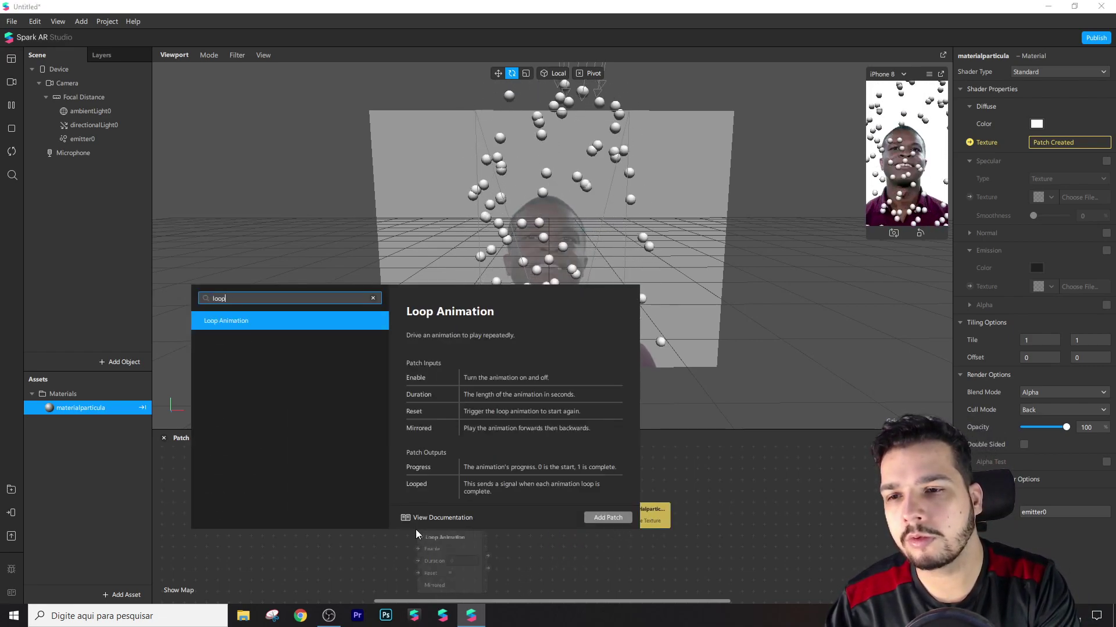
{"action": "key", "text": "Return"}
{"action": "left_click_drag", "start_coordinate": [481, 549], "coordinate": [436, 499]}
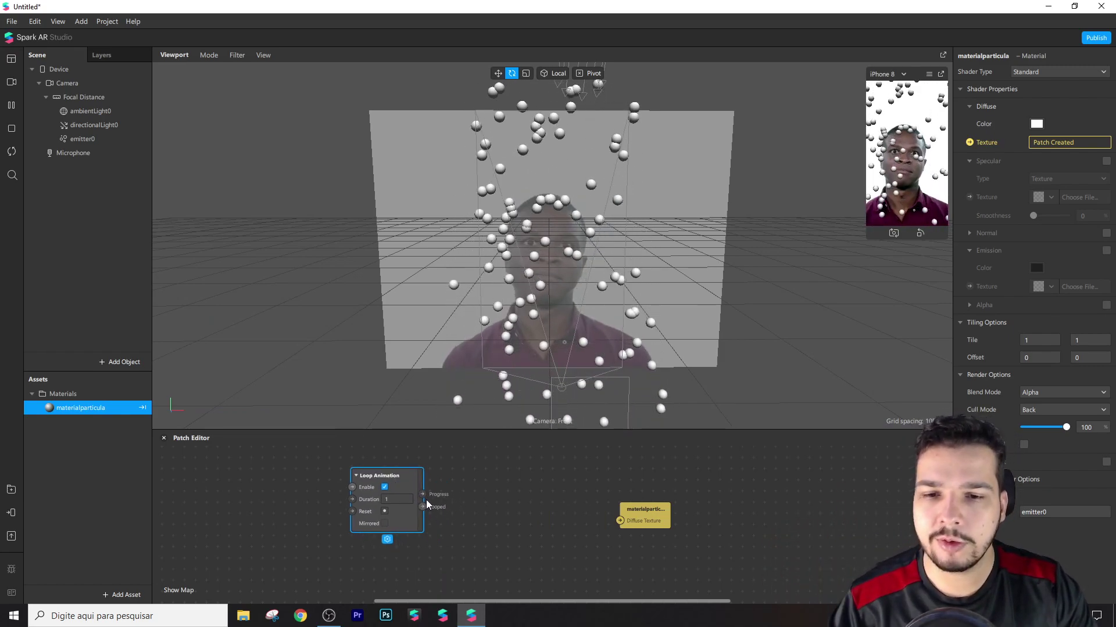
Add a To Range patch driven by the Loop Animation's progress and connect its output to the material's Diffuse Texture
{"action": "double_click", "coordinate": [485, 514]}
{"action": "type", "text": "to range"}
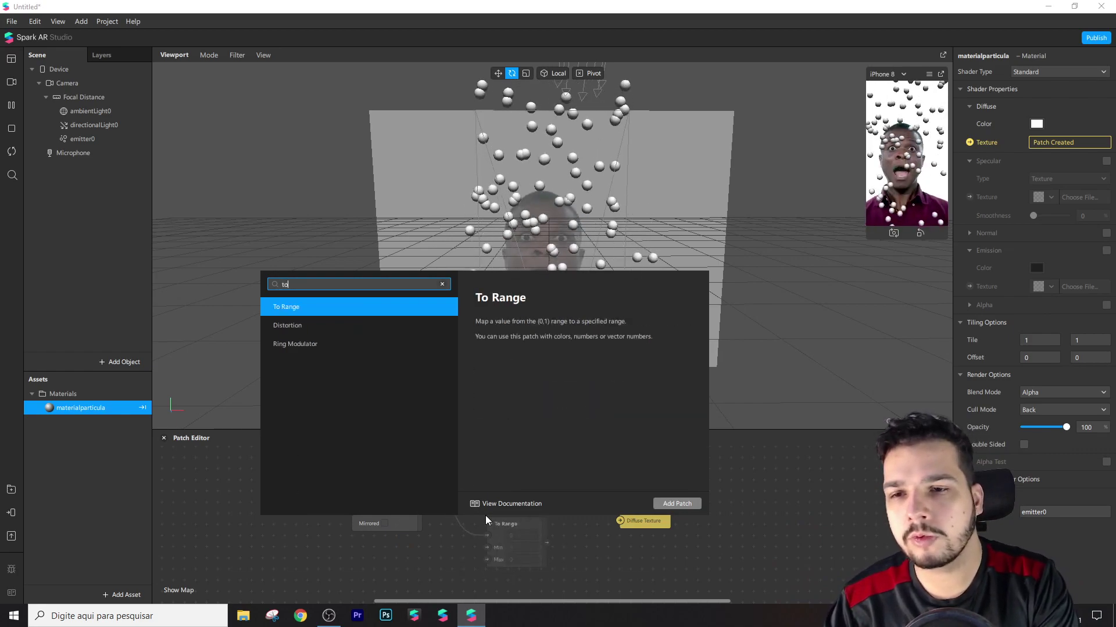
{"action": "key", "text": "Return"}
{"action": "left_click_drag", "start_coordinate": [546, 517], "coordinate": [619, 520]}
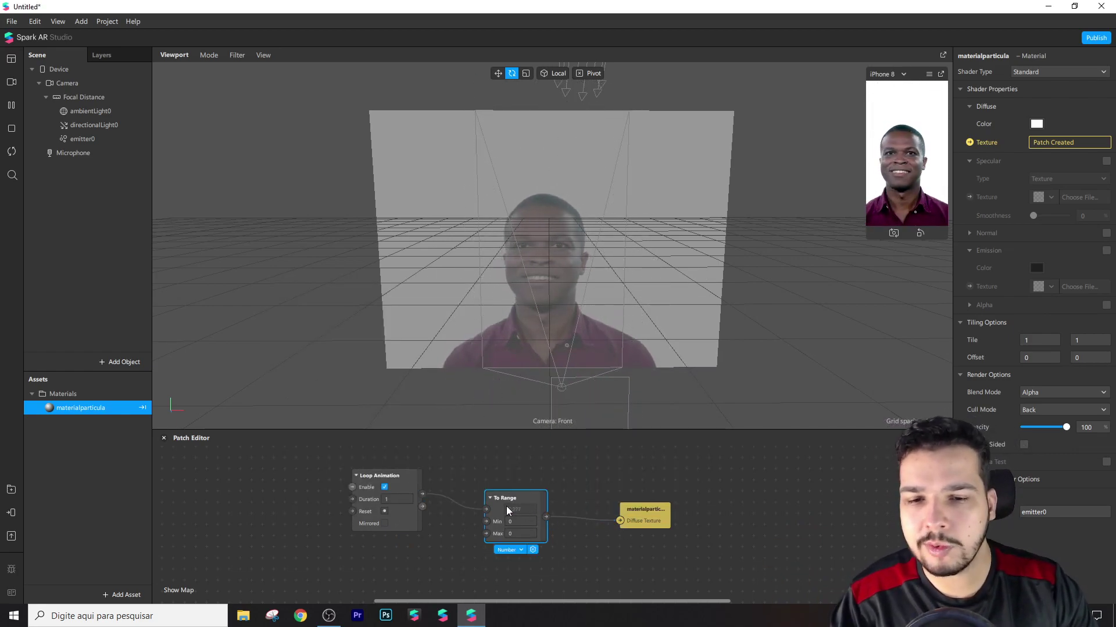
Switch the To Range patch to color values, with red (#ff0000) as Min and blue as Max
{"action": "left_click", "coordinate": [523, 528]}
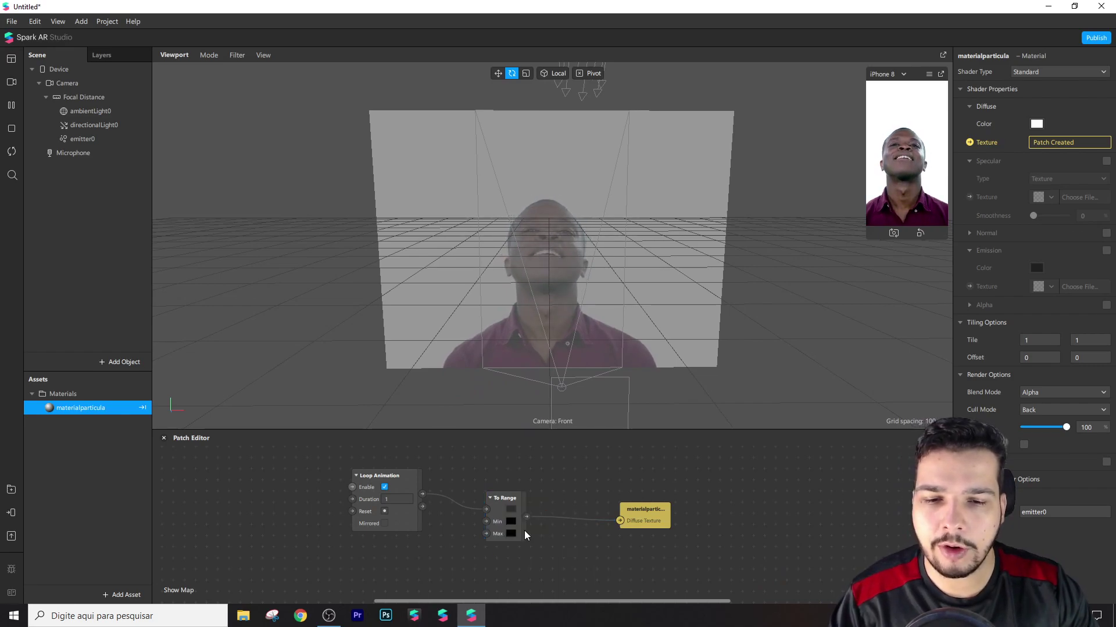
{"action": "left_click", "coordinate": [510, 522]}
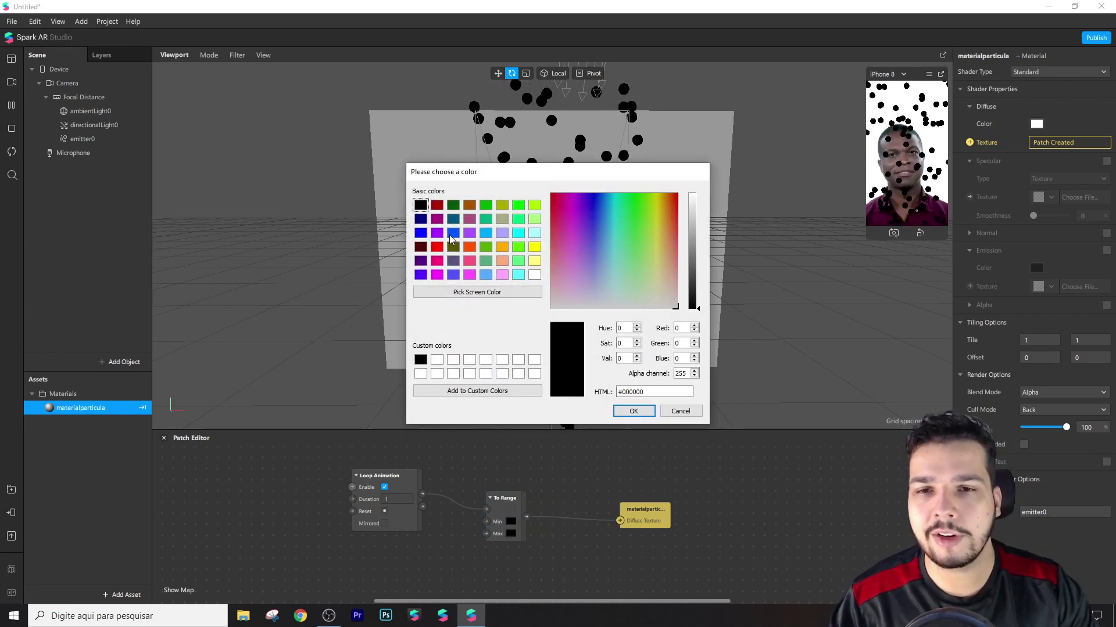
{"action": "left_click", "coordinate": [623, 408]}
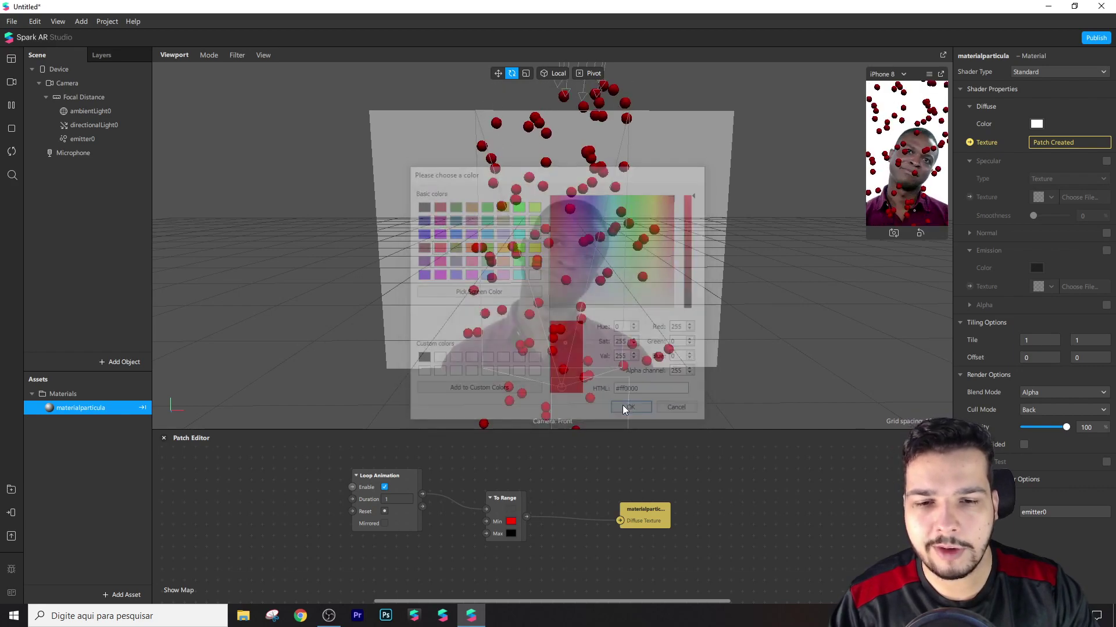
{"action": "left_click", "coordinate": [511, 533]}
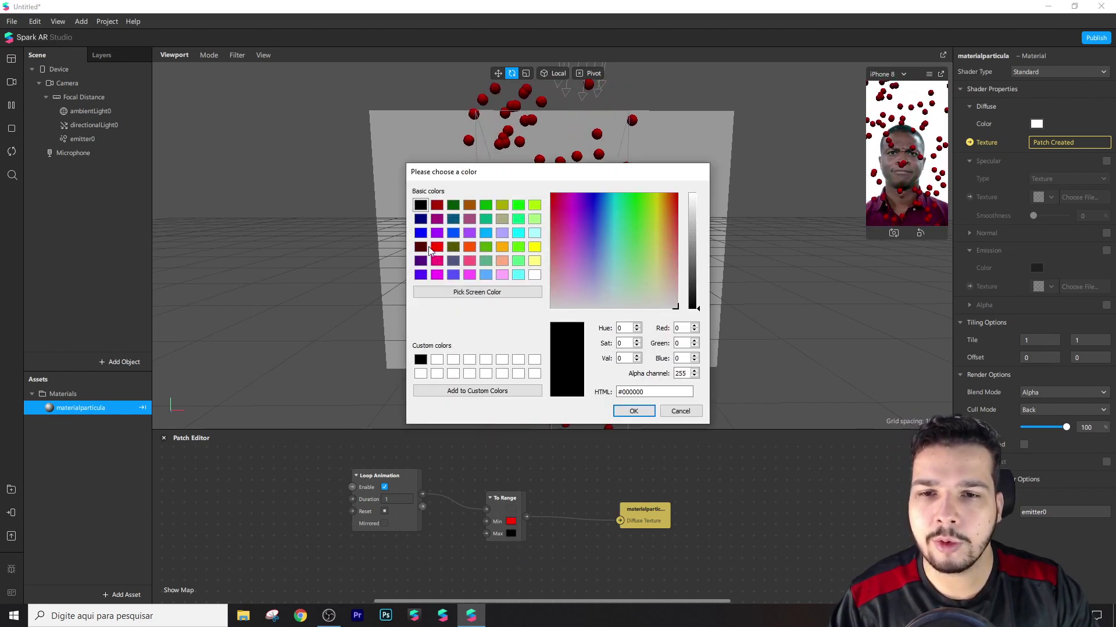
{"action": "left_click", "coordinate": [633, 412]}
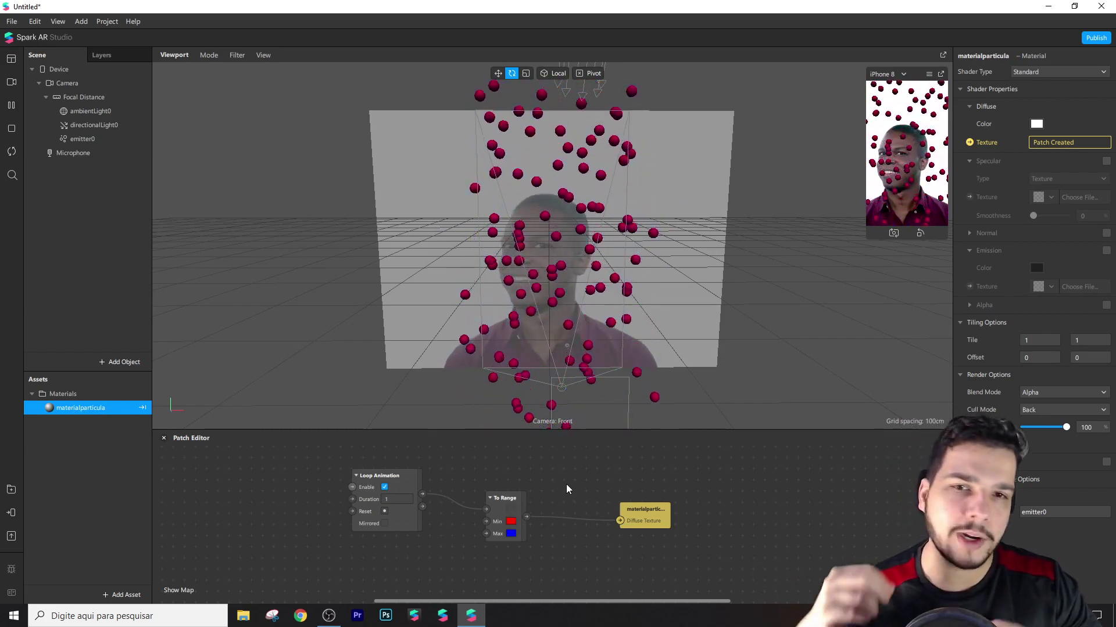
Set the Loop Animation's duration to 4, enable Mirrored, and move the To Range patch slightly away from it
{"action": "left_click", "coordinate": [395, 499]}
{"action": "key", "text": "BackSpace"}
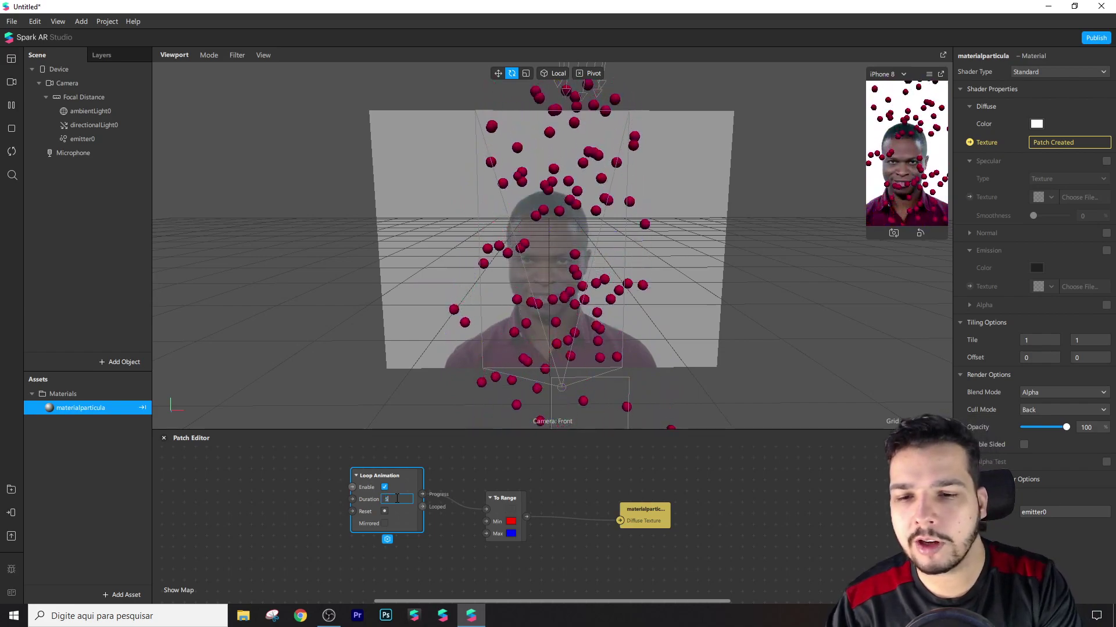
{"action": "type", "text": "4"}
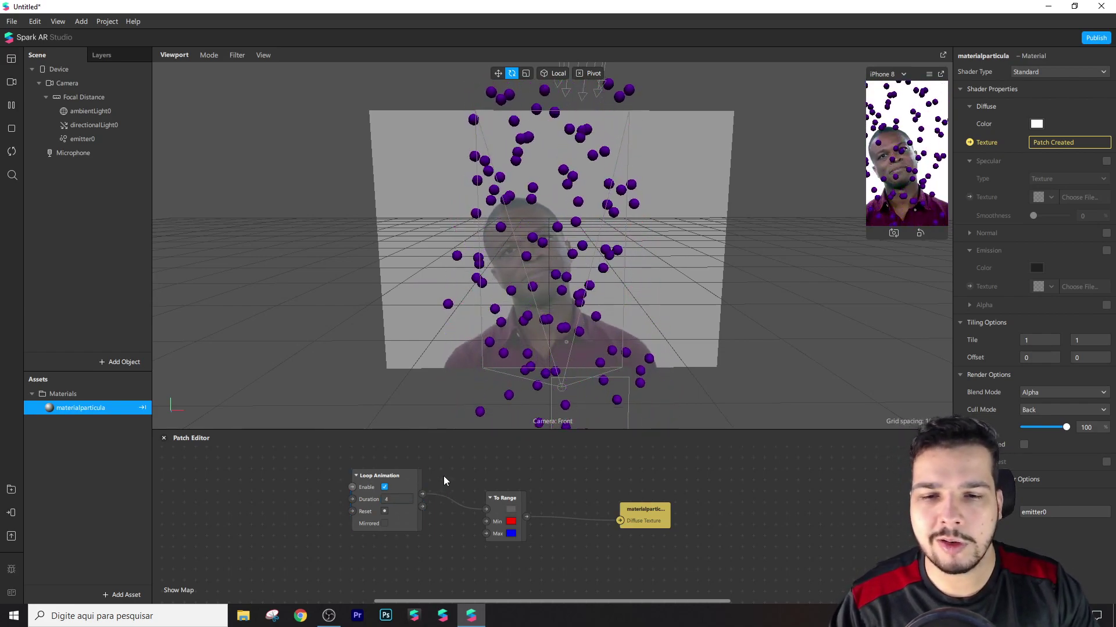
{"action": "left_click_drag", "start_coordinate": [494, 503], "coordinate": [500, 493]}
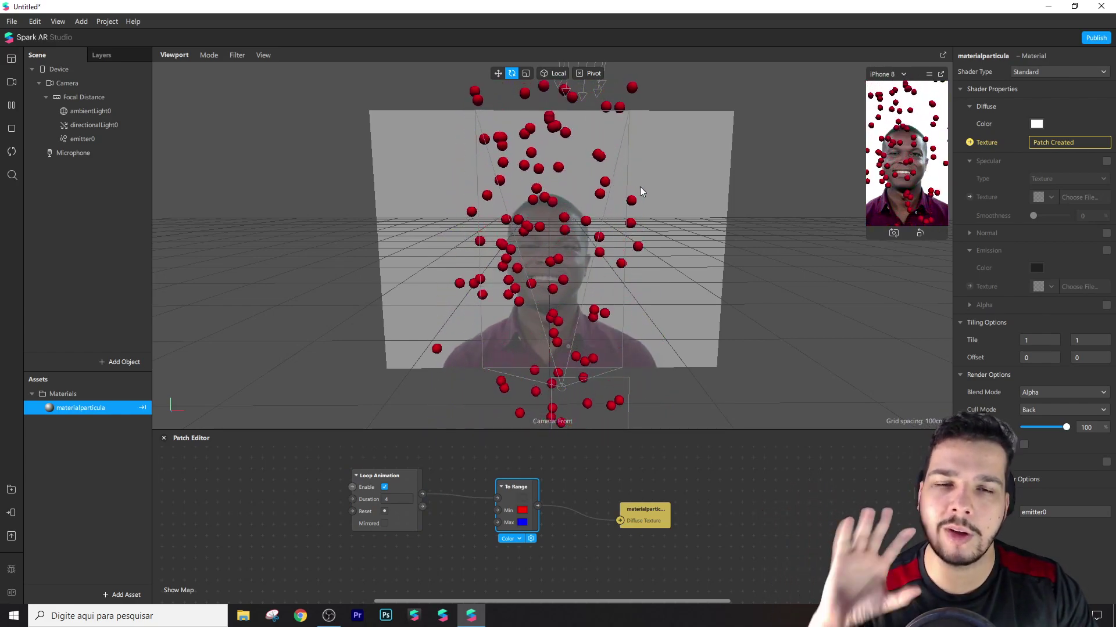
{"action": "left_click", "coordinate": [384, 523]}
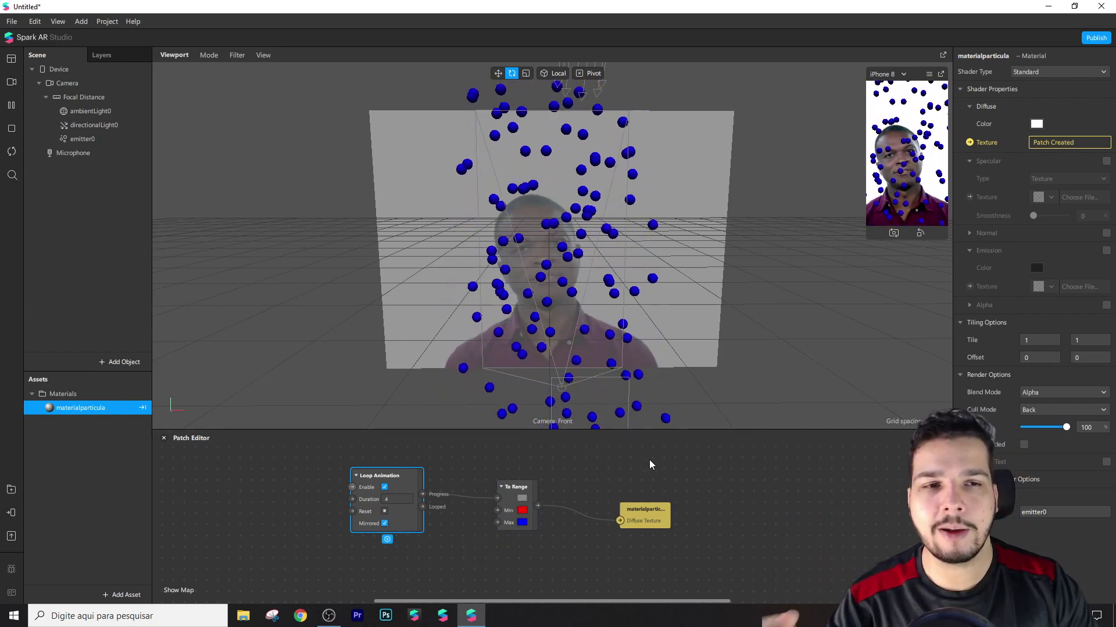
Move the material patch farther away and insert a Multiply patch between To Range and the material's Diffuse Texture
{"action": "left_click", "coordinate": [697, 497]}
{"action": "left_click", "coordinate": [640, 511]}
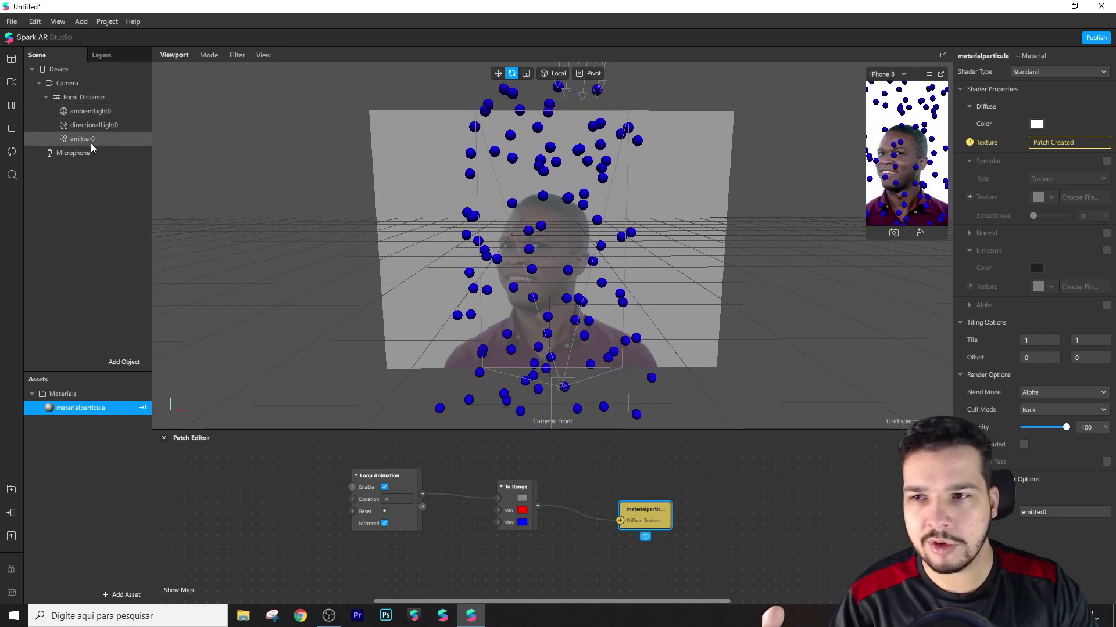
{"action": "left_click_drag", "start_coordinate": [622, 527], "coordinate": [611, 505]}
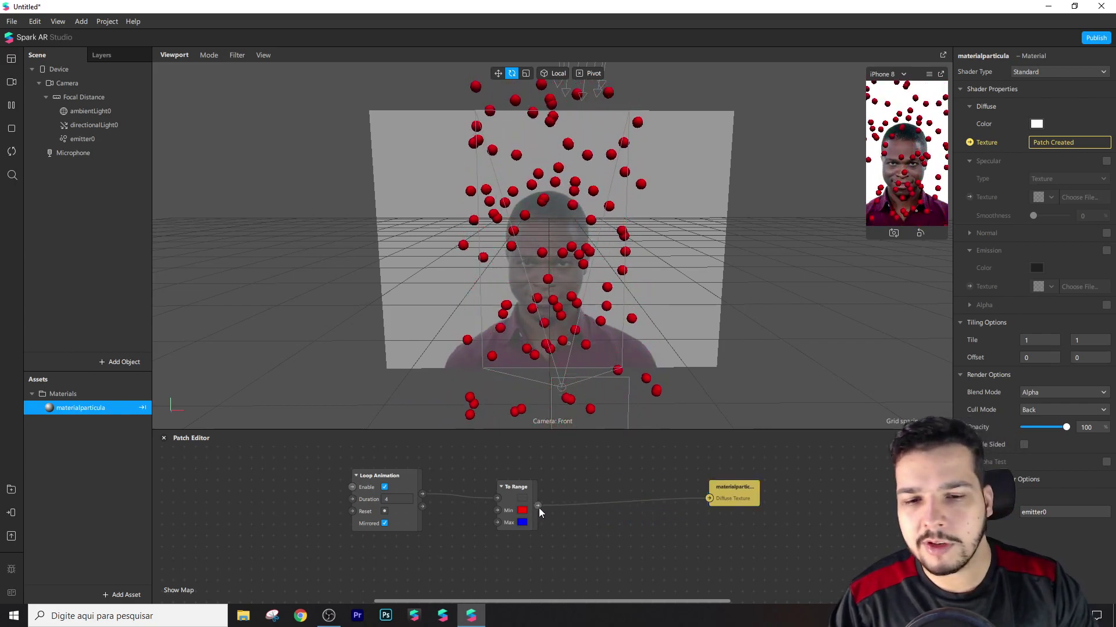
{"action": "left_click_drag", "start_coordinate": [538, 506], "coordinate": [606, 504]}
{"action": "type", "text": "mult"}
{"action": "key", "text": "Return"}
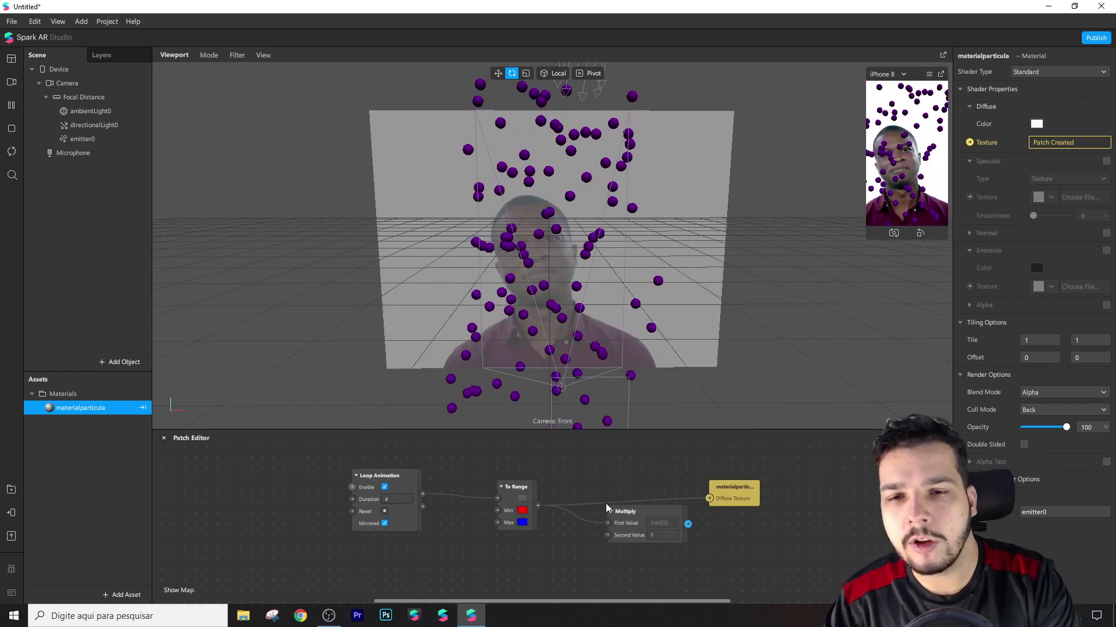
{"action": "left_click_drag", "start_coordinate": [690, 523], "coordinate": [778, 502]}
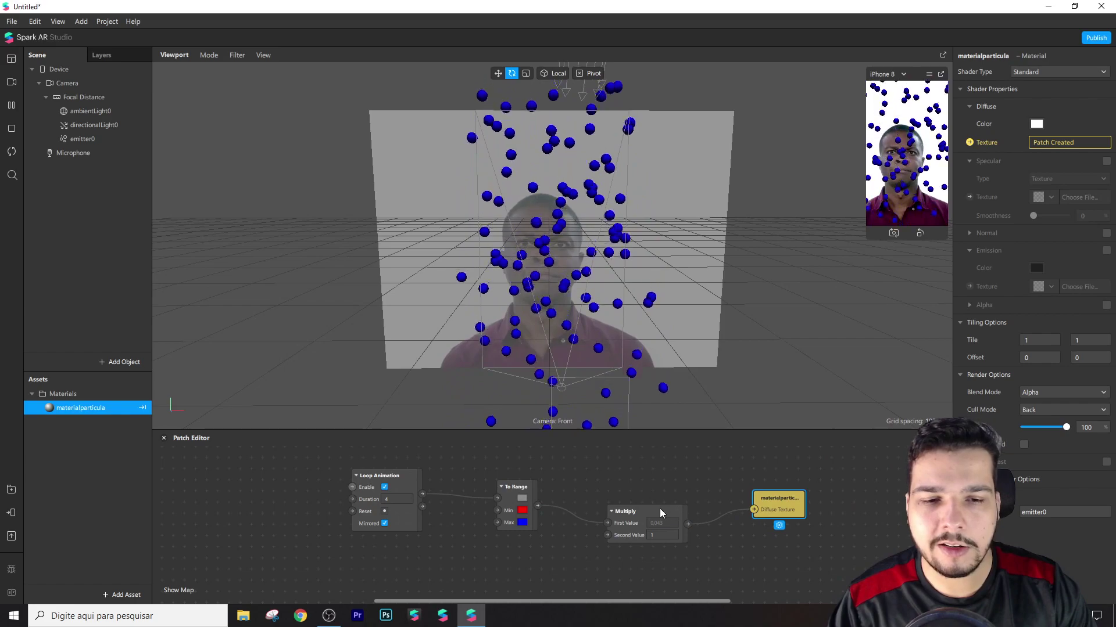
Line up the Multiply patch with the To Range and material patches
{"action": "scroll", "coordinate": [605, 517], "scroll_direction": "down", "scroll_amount": 2}
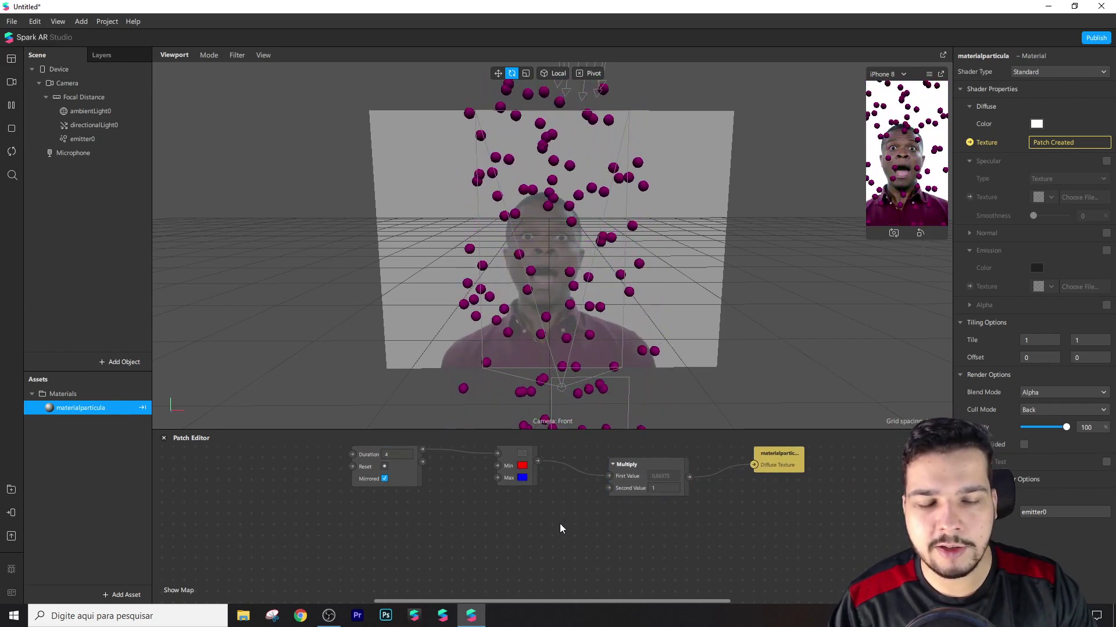
{"action": "scroll", "coordinate": [558, 527], "scroll_direction": "up", "scroll_amount": 2}
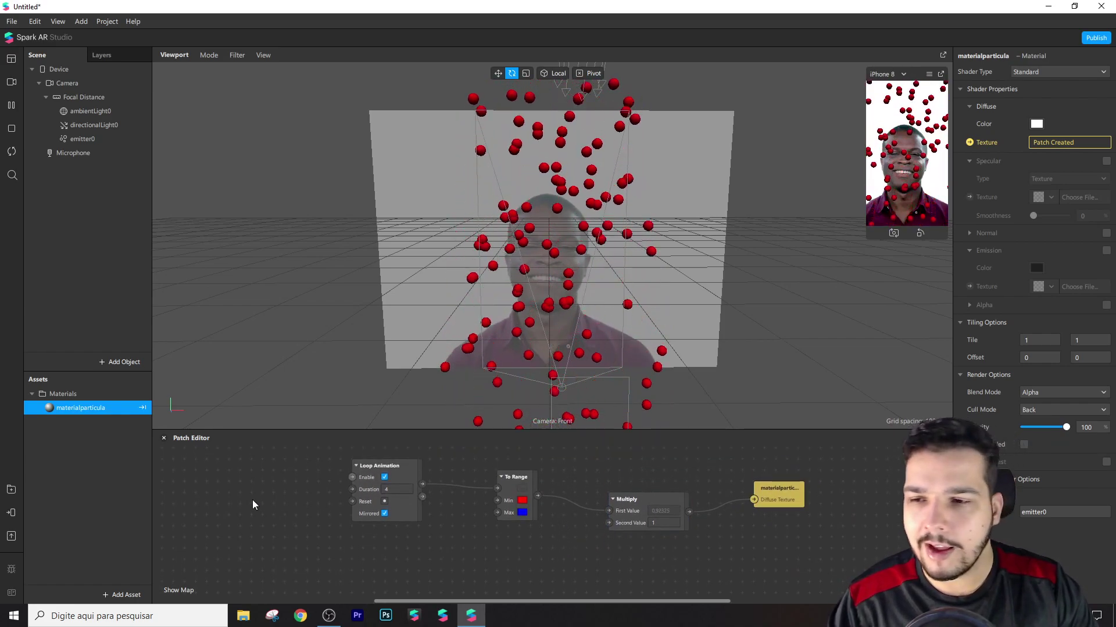
{"action": "left_click", "coordinate": [64, 466]}
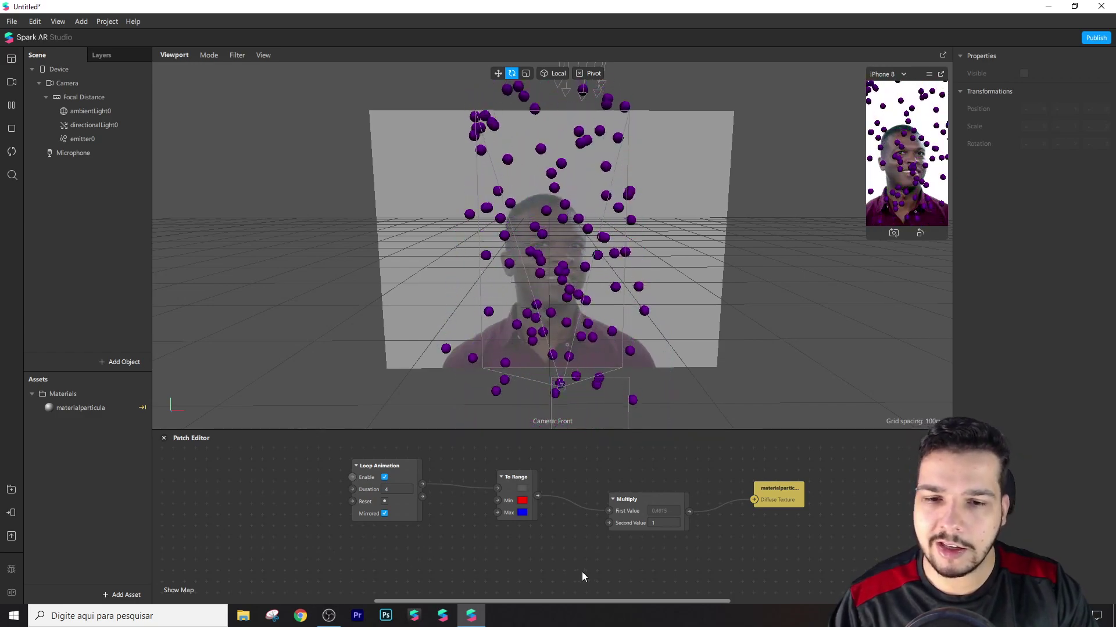
{"action": "left_click", "coordinate": [608, 525]}
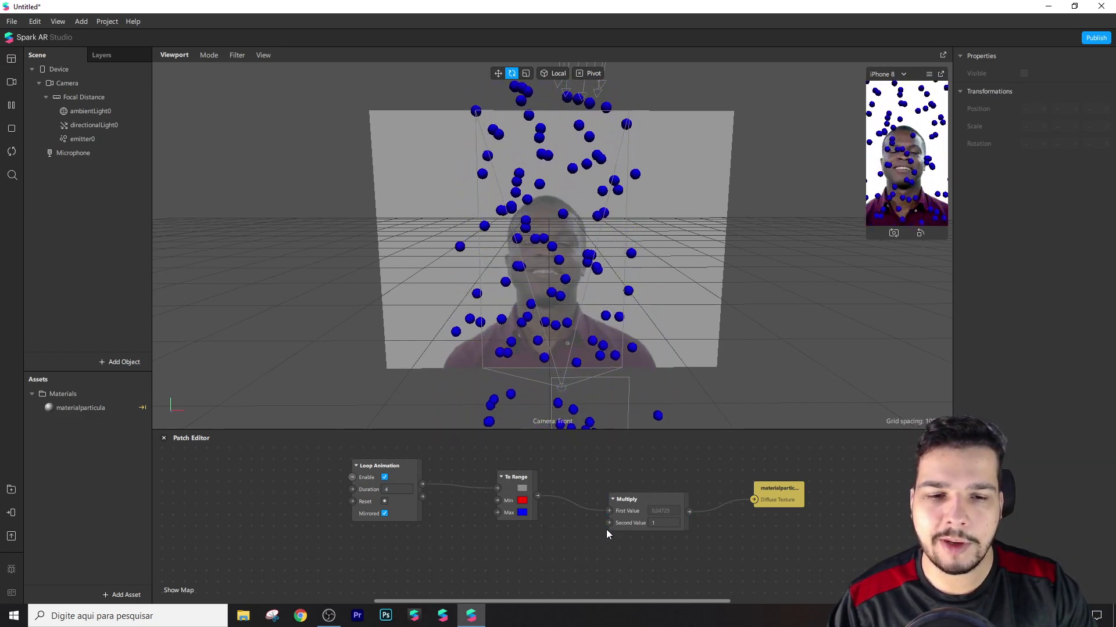
{"action": "left_click_drag", "start_coordinate": [646, 503], "coordinate": [646, 492]}
{"action": "left_click", "coordinate": [556, 554]}
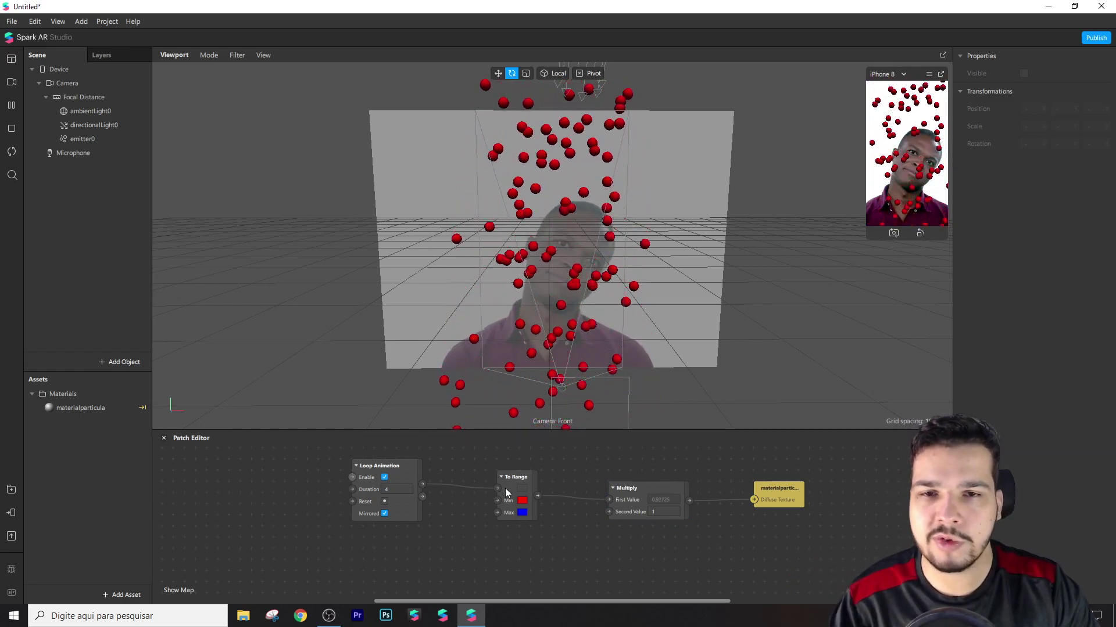
Add a rectangle to the scene and make it fill its canvas with Relative width and height of 100
{"action": "right_click", "coordinate": [93, 184]}
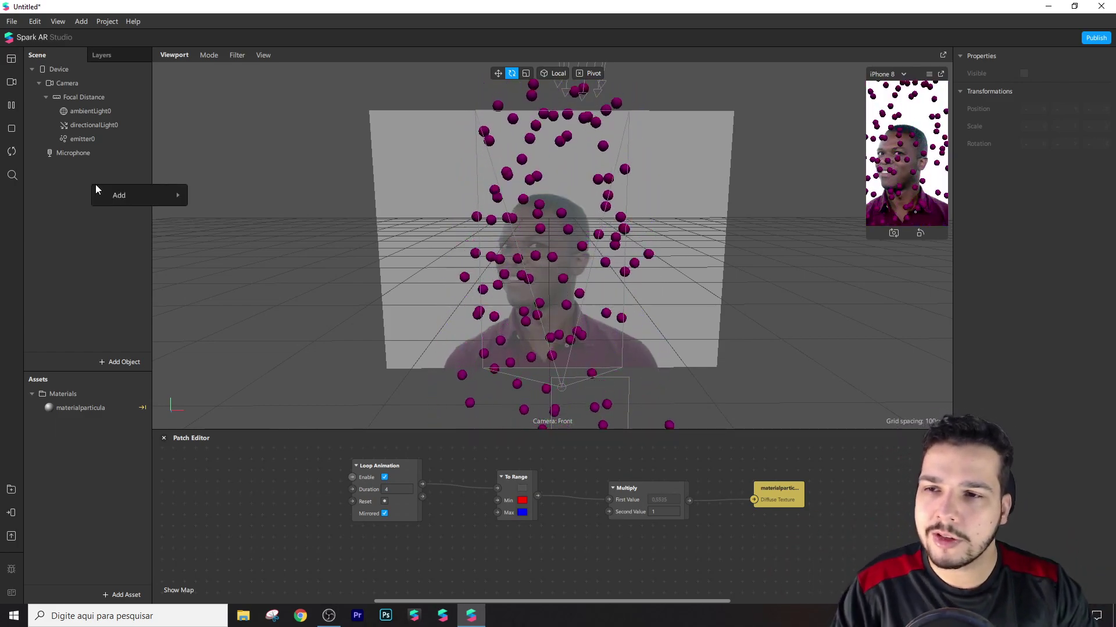
{"action": "mouse_move", "coordinate": [151, 204]}
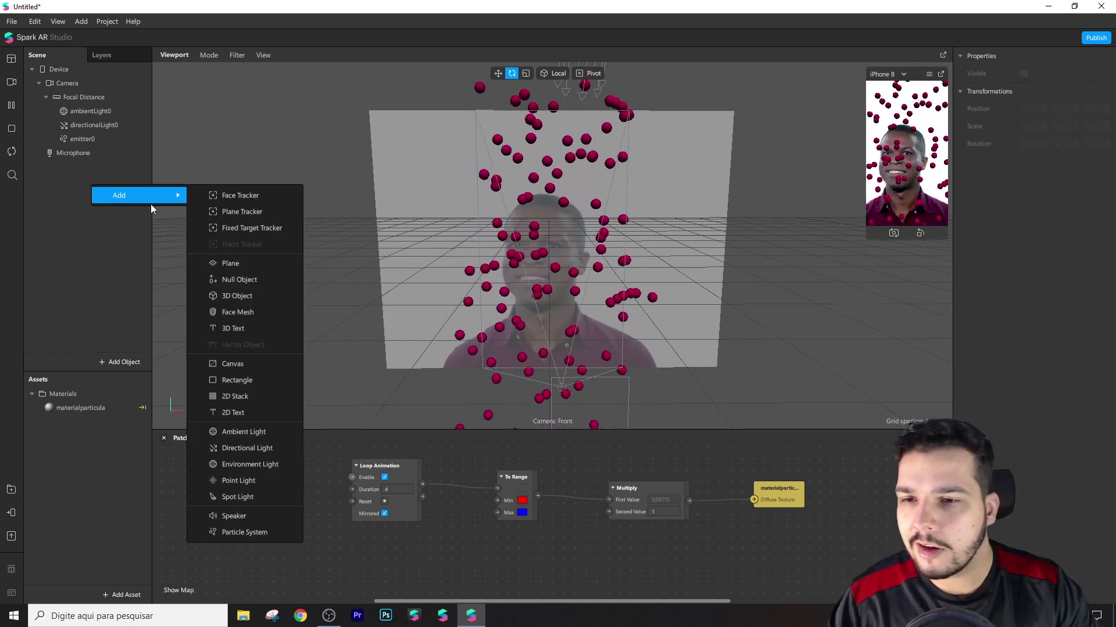
{"action": "left_click", "coordinate": [257, 383]}
{"action": "right_click", "coordinate": [92, 216]}
{"action": "mouse_move", "coordinate": [139, 226]}
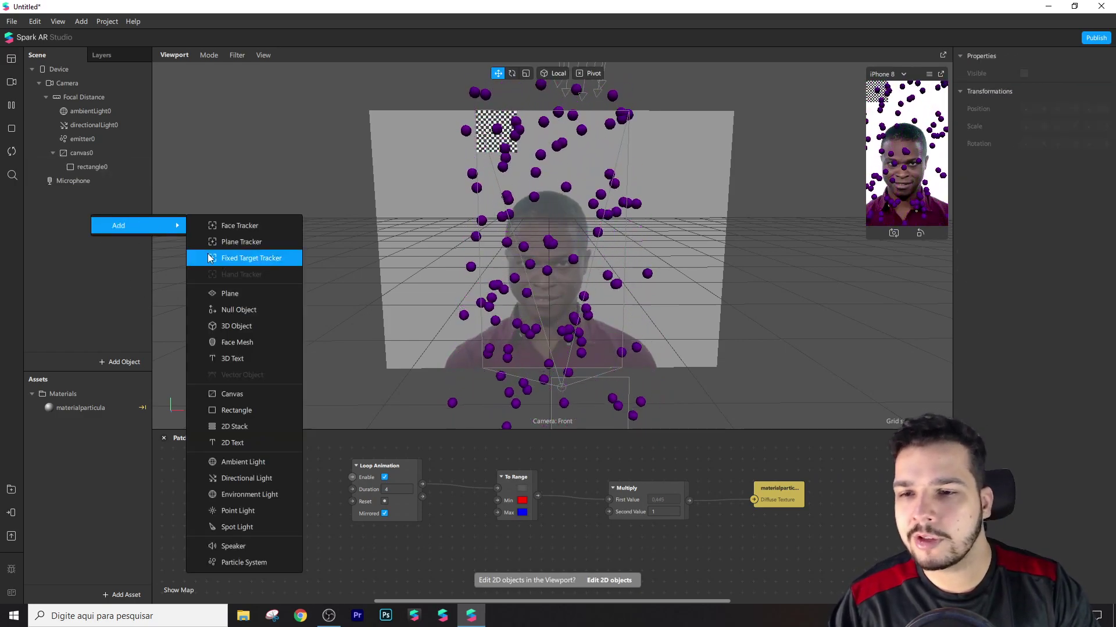
{"action": "left_click", "coordinate": [90, 167]}
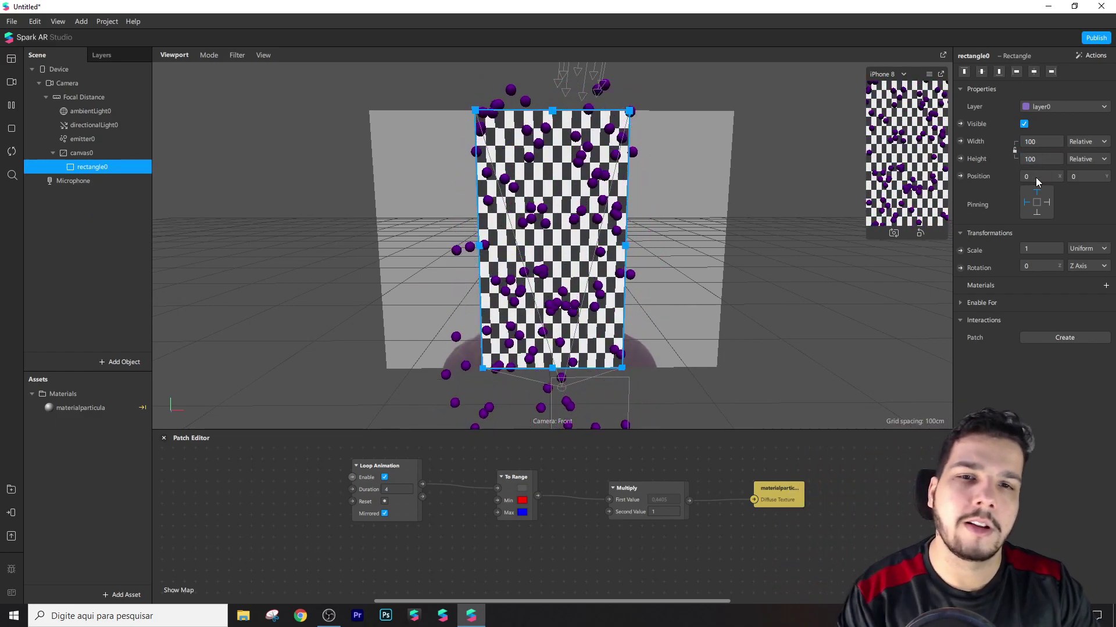
Give the rectangle a new material named materialsegmentacao with the Flat shader type
{"action": "left_click", "coordinate": [1105, 286]}
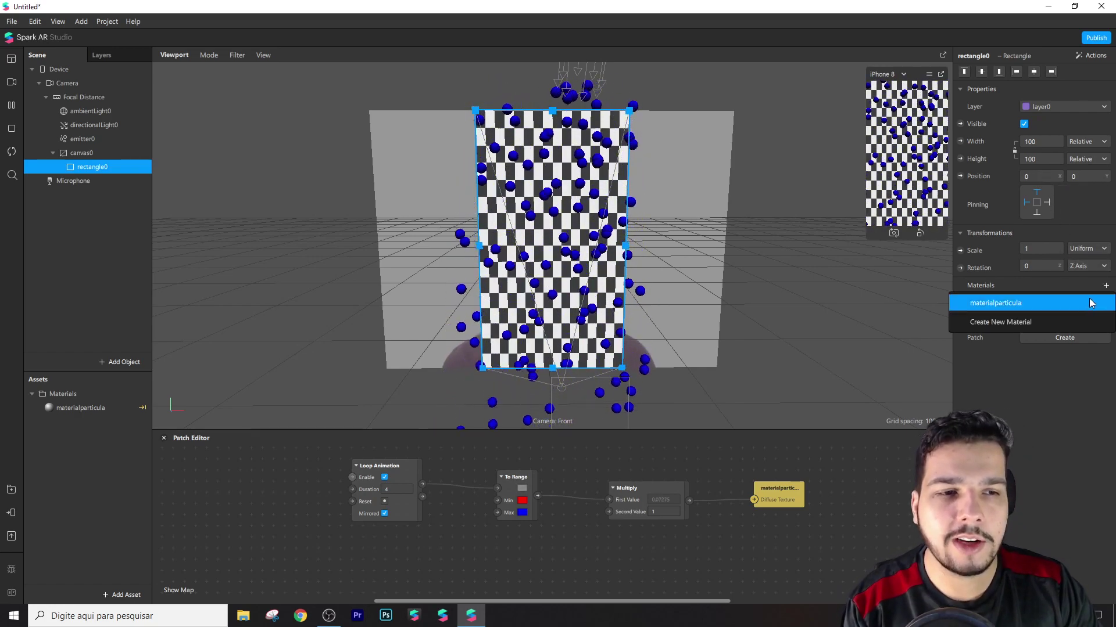
{"action": "left_click", "coordinate": [1025, 323]}
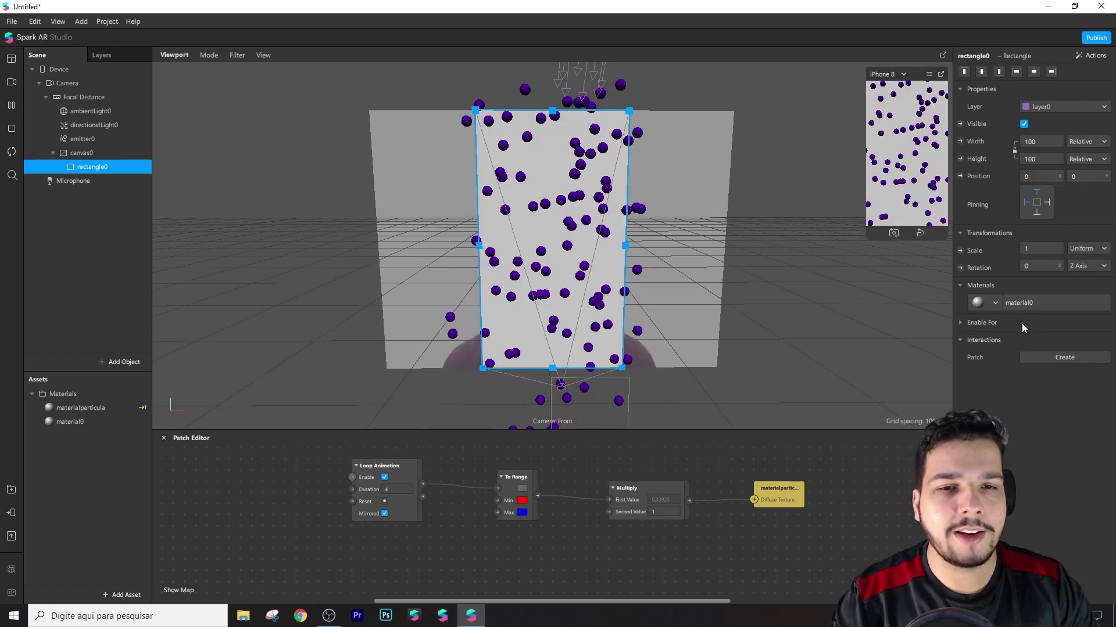
{"action": "left_click", "coordinate": [87, 423]}
{"action": "left_click", "coordinate": [93, 423]}
{"action": "type", "text": "materialsegmentacao"}
{"action": "key", "text": "Return"}
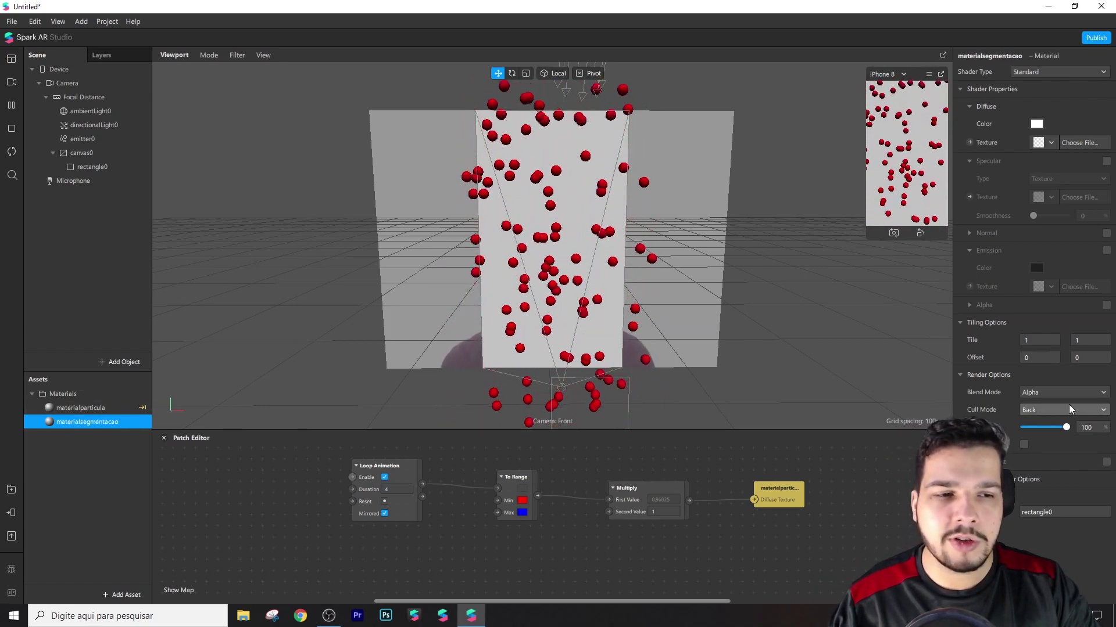
{"action": "left_click", "coordinate": [1042, 77]}
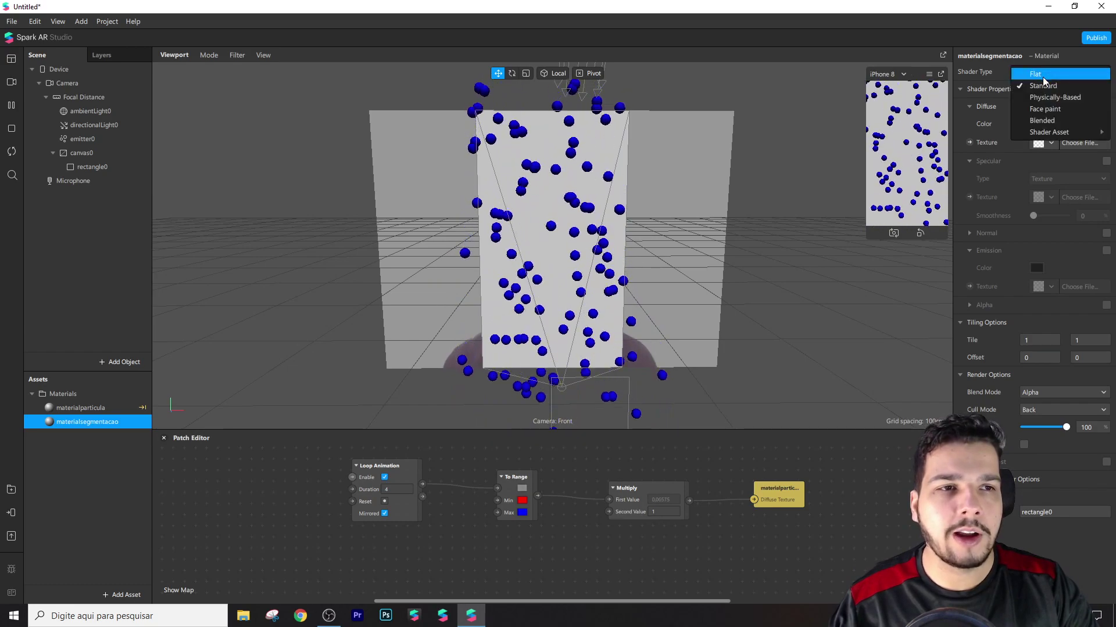
{"action": "left_click", "coordinate": [1043, 82]}
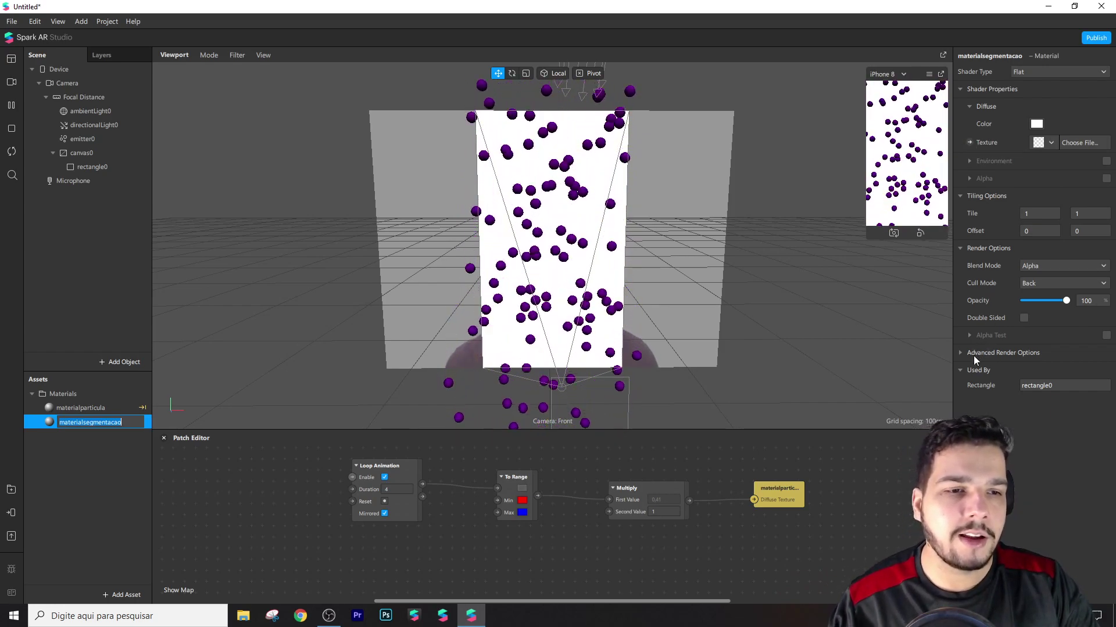
Extract the camera's texture and add a Person segmentation mask texture from the Camera object
{"action": "left_click", "coordinate": [67, 84]}
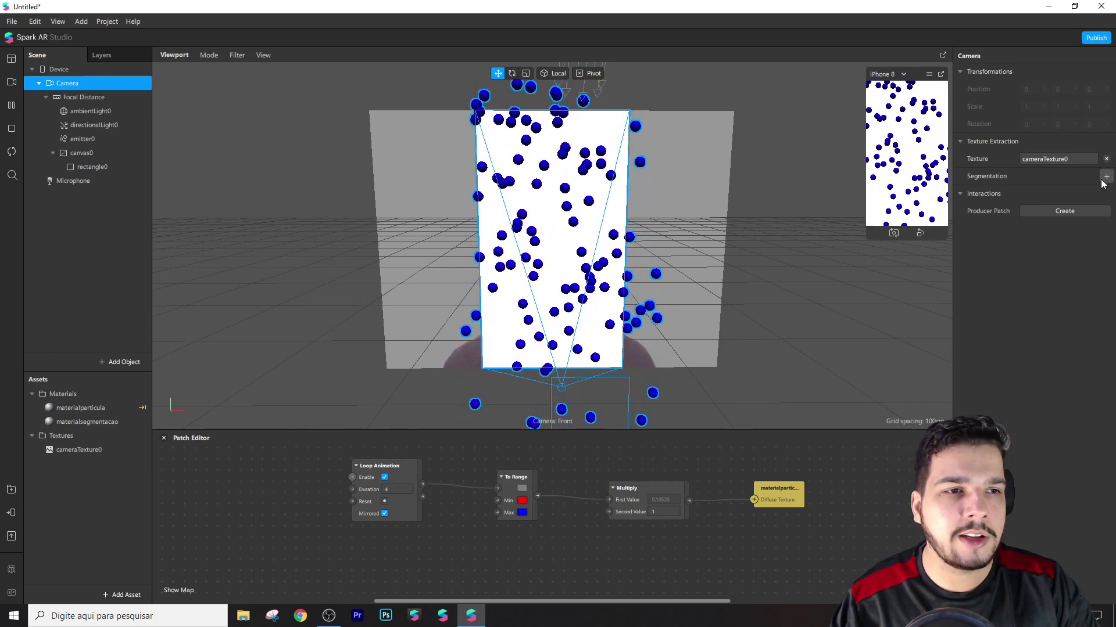
{"action": "left_click", "coordinate": [1062, 198]}
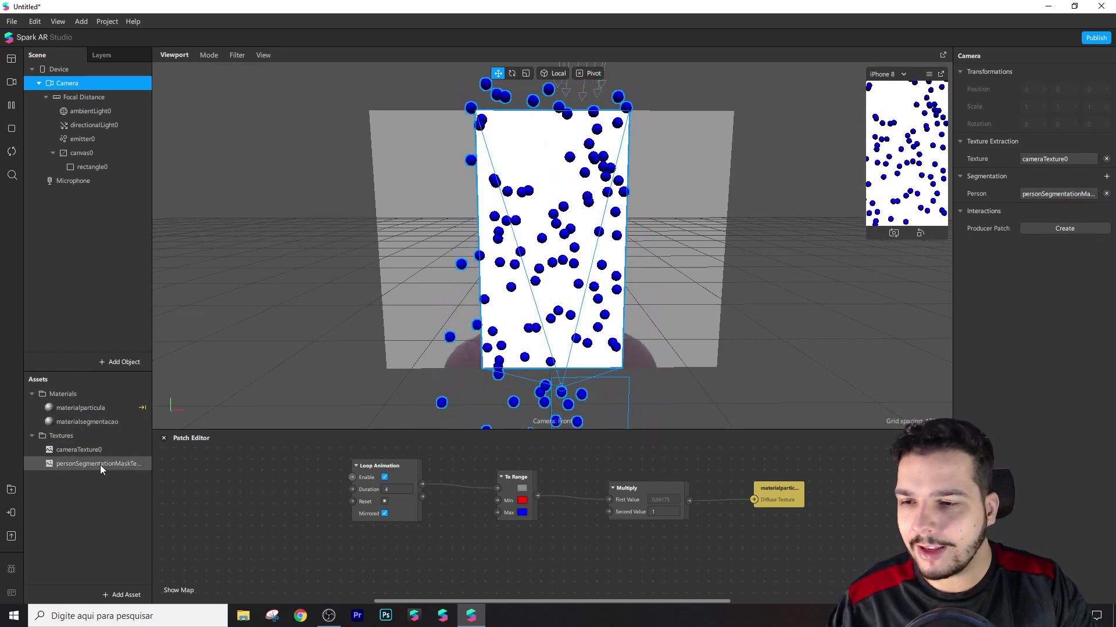
{"action": "left_click", "coordinate": [85, 449]}
Set materialsegmentacao's diffuse texture to cameraTexture0 and enable Alpha with personSegmentationMaskTexture0 as its texture
{"action": "left_click", "coordinate": [85, 423]}
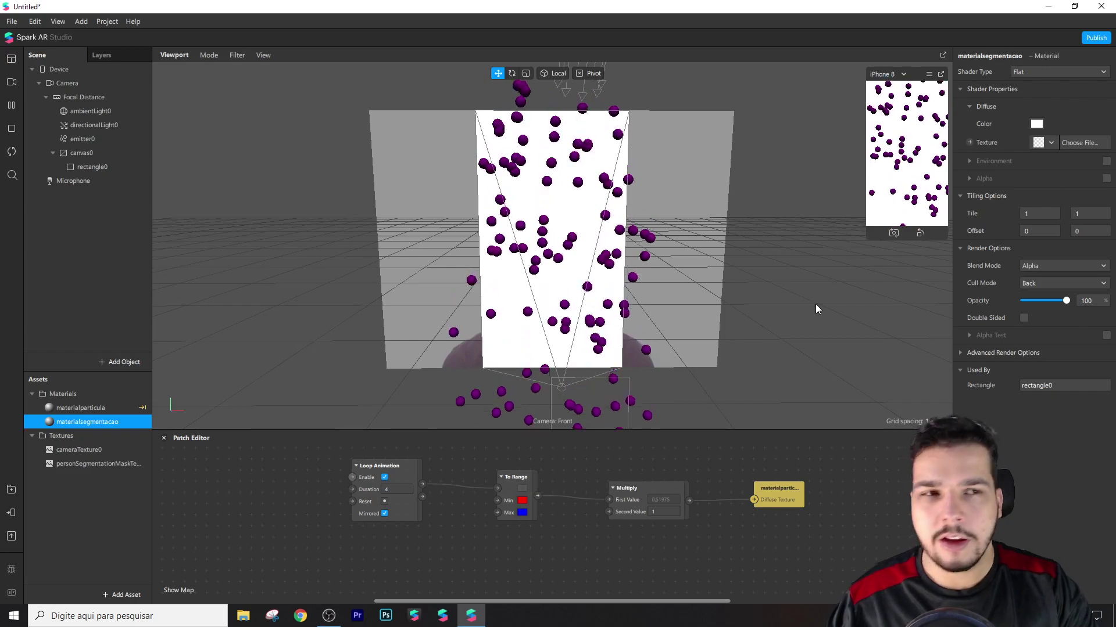
{"action": "left_click", "coordinate": [1037, 145]}
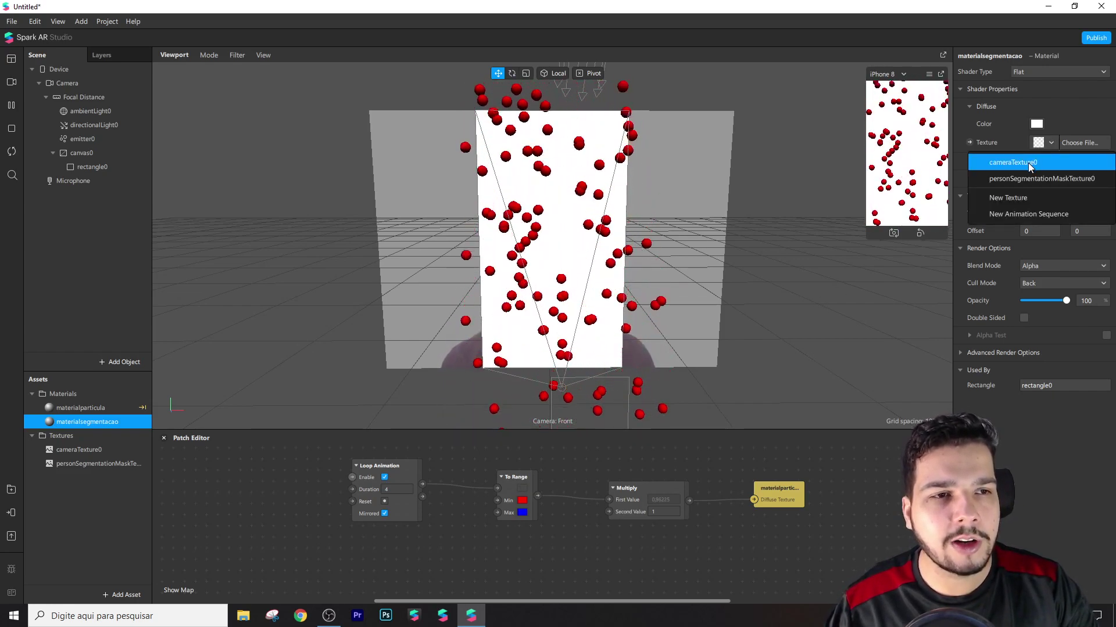
{"action": "left_click", "coordinate": [1034, 163]}
{"action": "left_click", "coordinate": [1105, 178]}
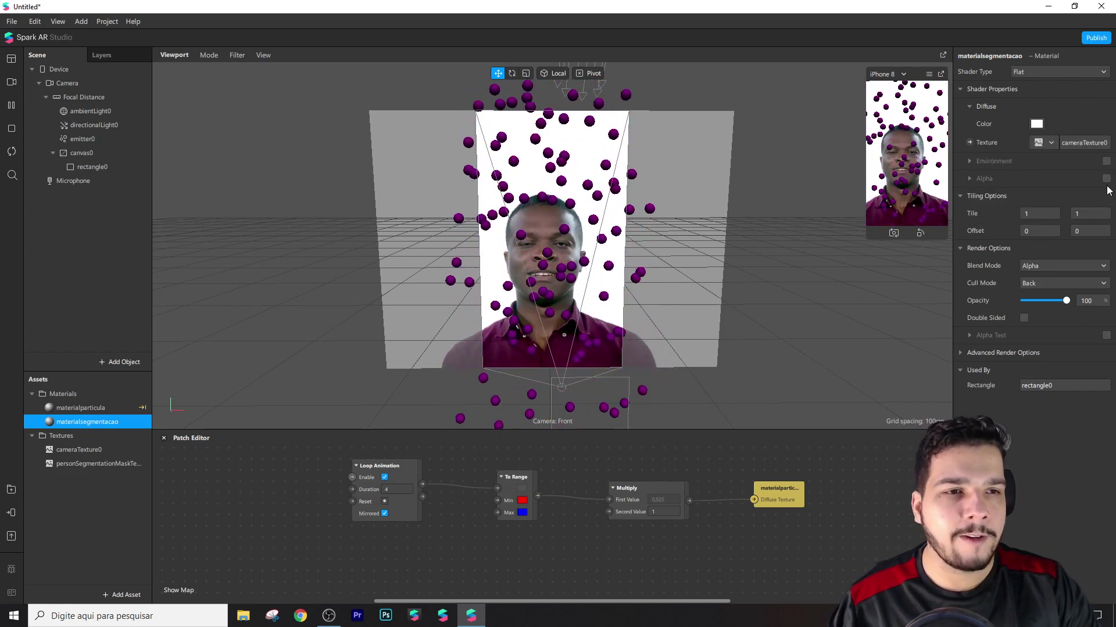
{"action": "left_click", "coordinate": [1037, 214]}
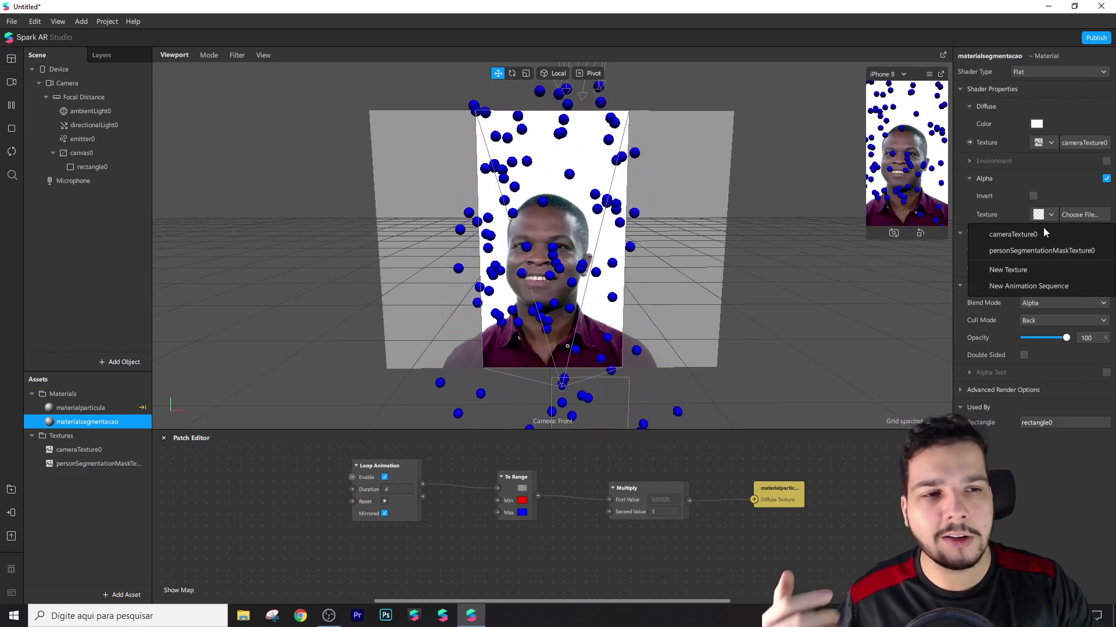
{"action": "left_click", "coordinate": [1043, 252]}
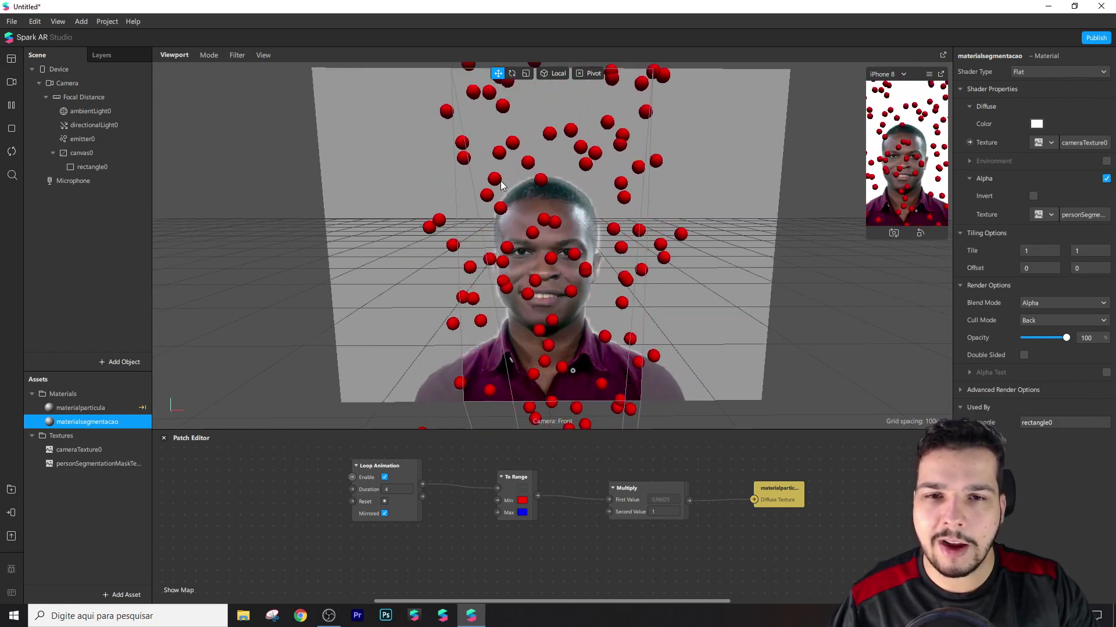
Compare the person cutout with materialsegmentacao's Alpha switched off and on
{"action": "left_click", "coordinate": [1106, 179]}
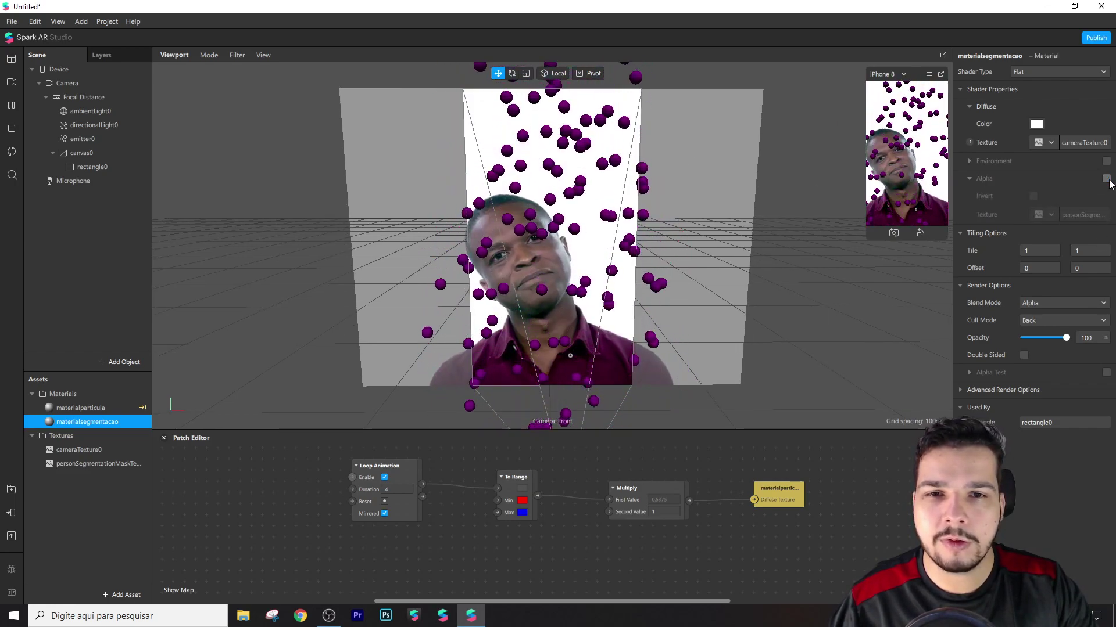
{"action": "left_click", "coordinate": [1106, 179]}
{"action": "left_click", "coordinate": [1106, 179]}
{"action": "left_click", "coordinate": [1106, 179]}
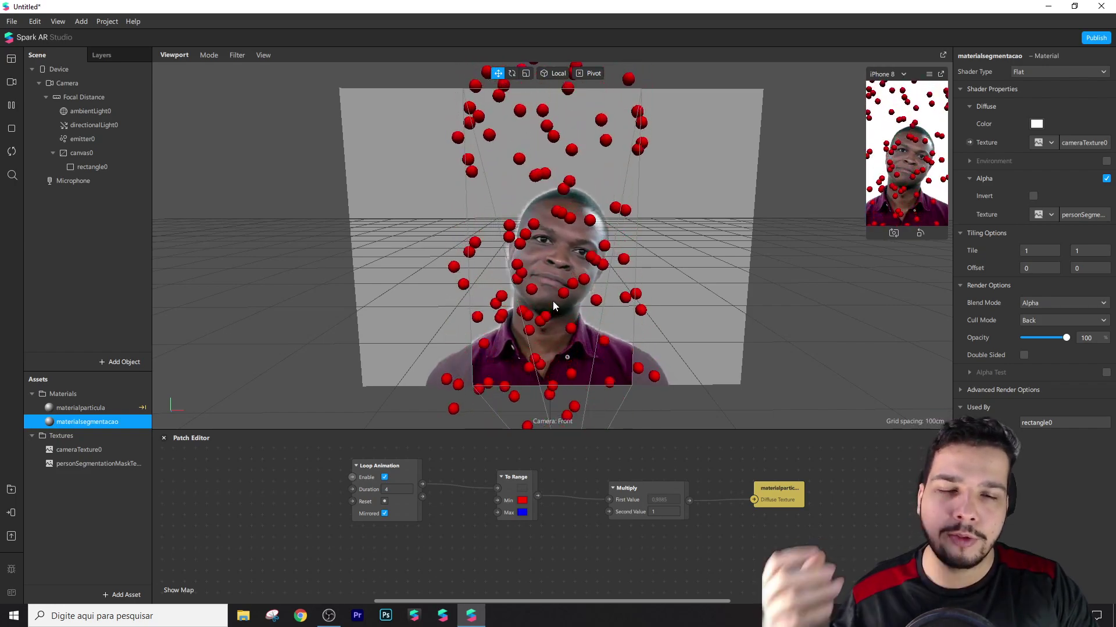
{"action": "scroll", "coordinate": [221, 233], "scroll_direction": "down", "scroll_amount": 1}
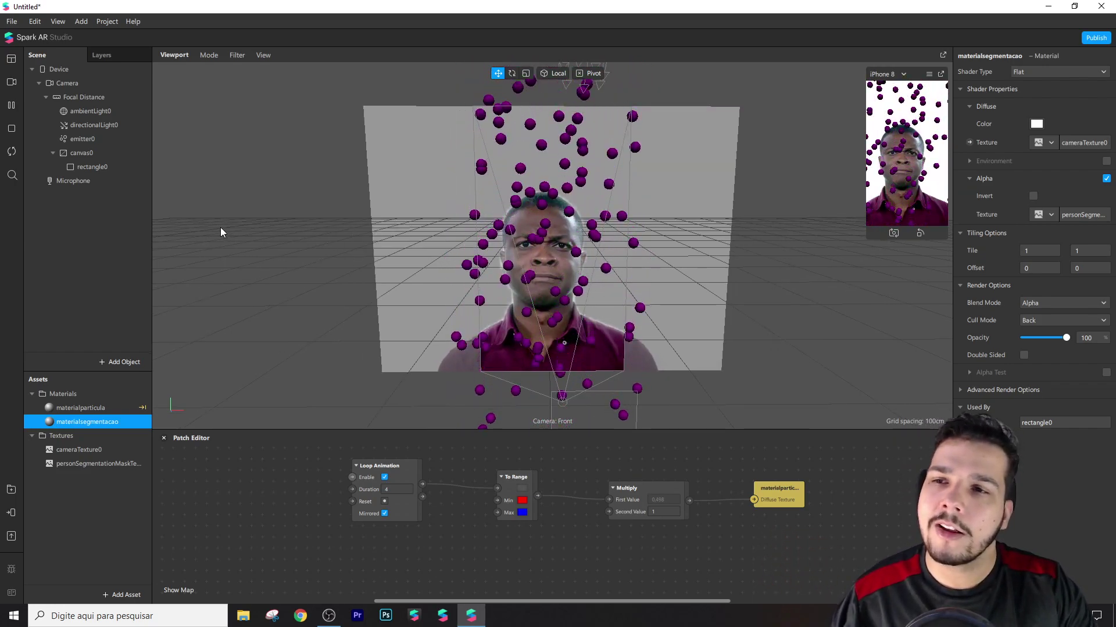
Select materialparticula and materialsegmentacao together and disable Use Depth Test and Write to Depth in their advanced render options
{"action": "left_click", "coordinate": [82, 408]}
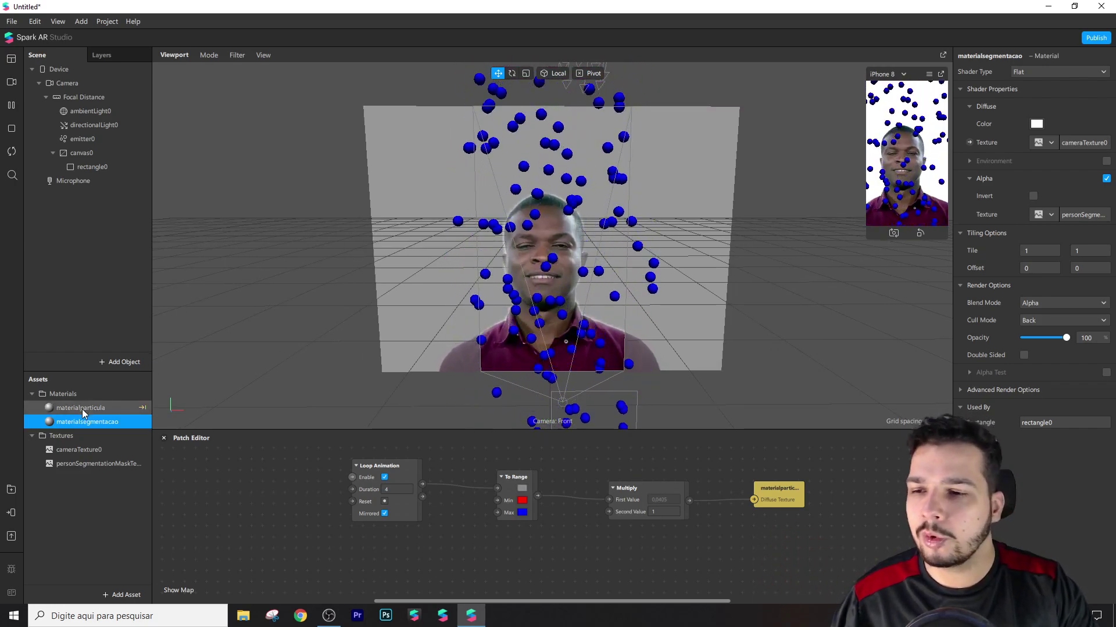
{"action": "left_click", "coordinate": [91, 421], "text": "ctrl"}
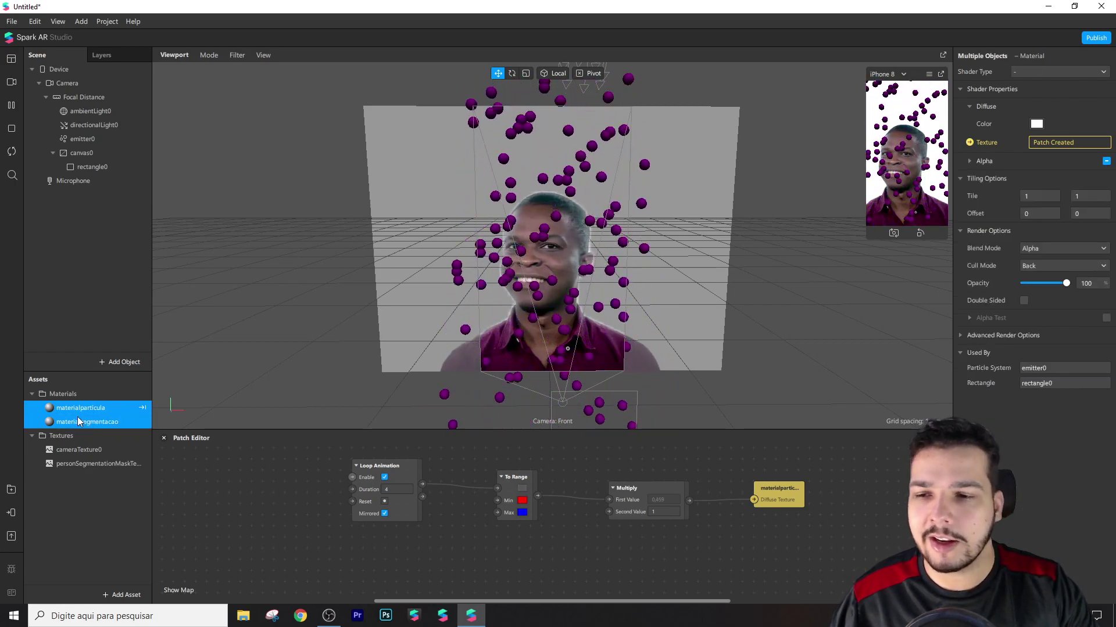
{"action": "left_click", "coordinate": [961, 336]}
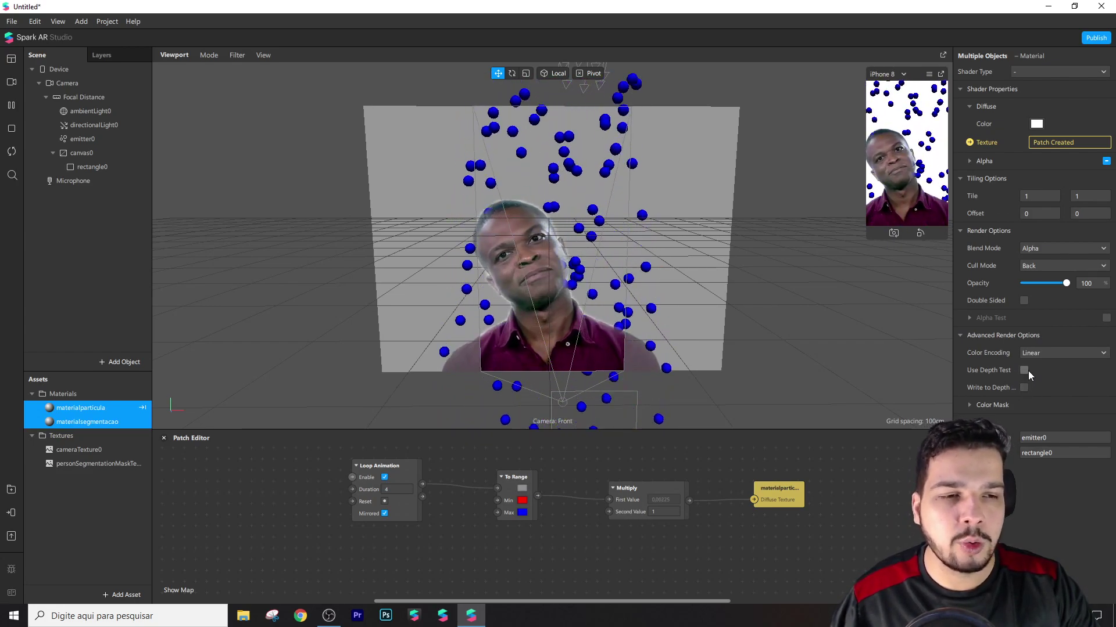
Enlarge the device preview and examine the falling particles behind the person, with the segmentation rectangle selected and deselected
{"action": "scroll", "coordinate": [580, 281], "scroll_direction": "up", "scroll_amount": 3}
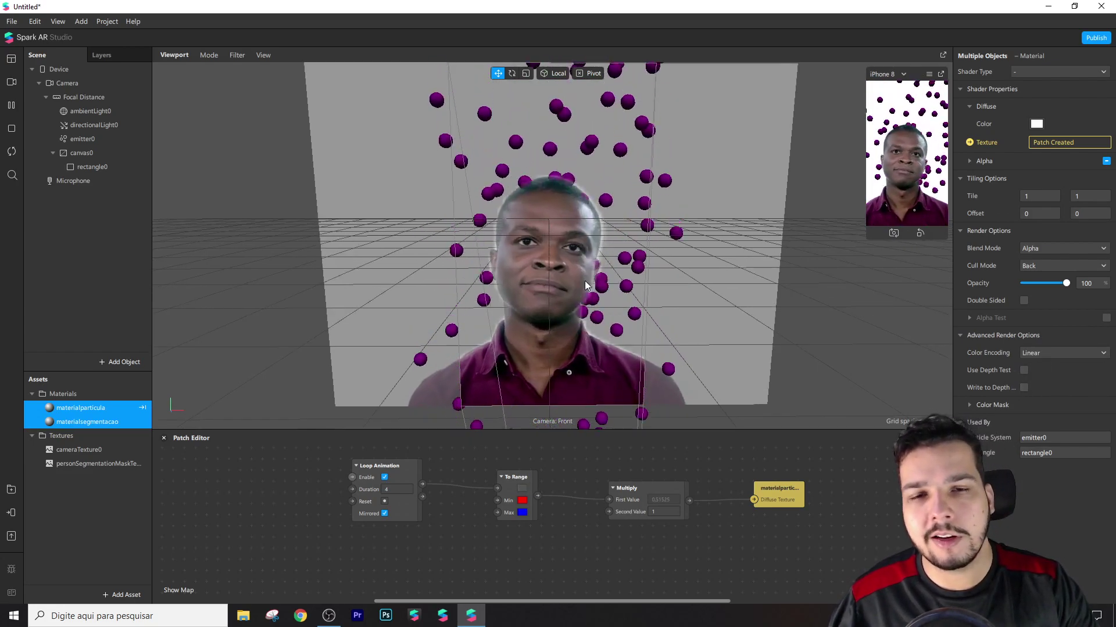
{"action": "left_click_drag", "start_coordinate": [869, 237], "coordinate": [720, 308]}
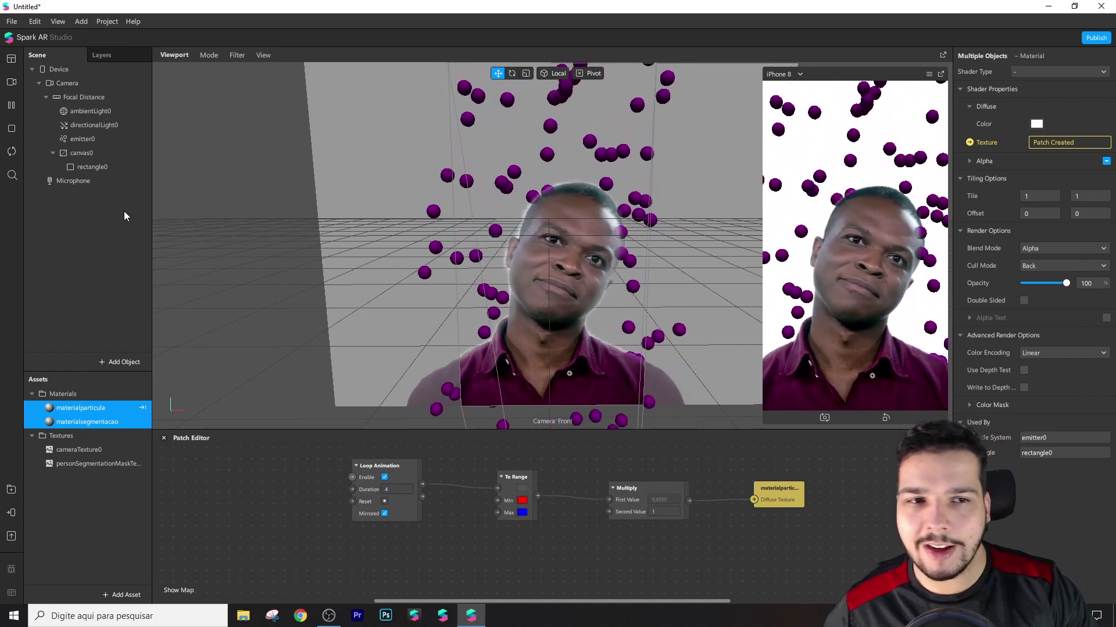
{"action": "scroll", "coordinate": [515, 246], "scroll_direction": "down", "scroll_amount": 3}
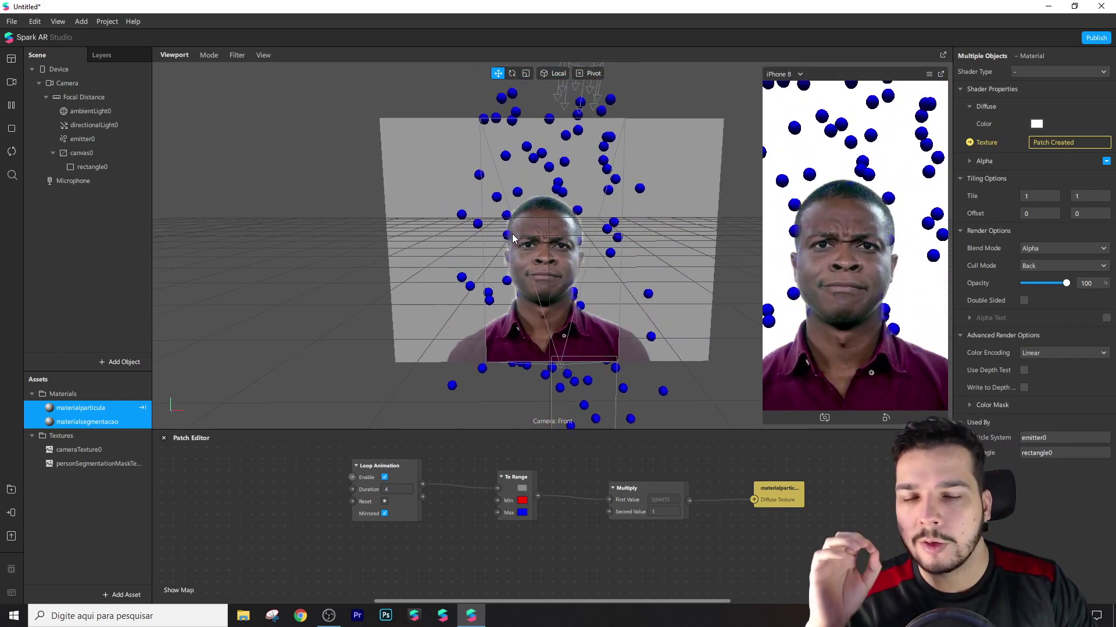
{"action": "mouse_move", "coordinate": [515, 244]}
{"action": "left_mouse_down"}
{"action": "mouse_move", "coordinate": [542, 246]}
{"action": "mouse_move", "coordinate": [521, 248]}
{"action": "left_mouse_up"}
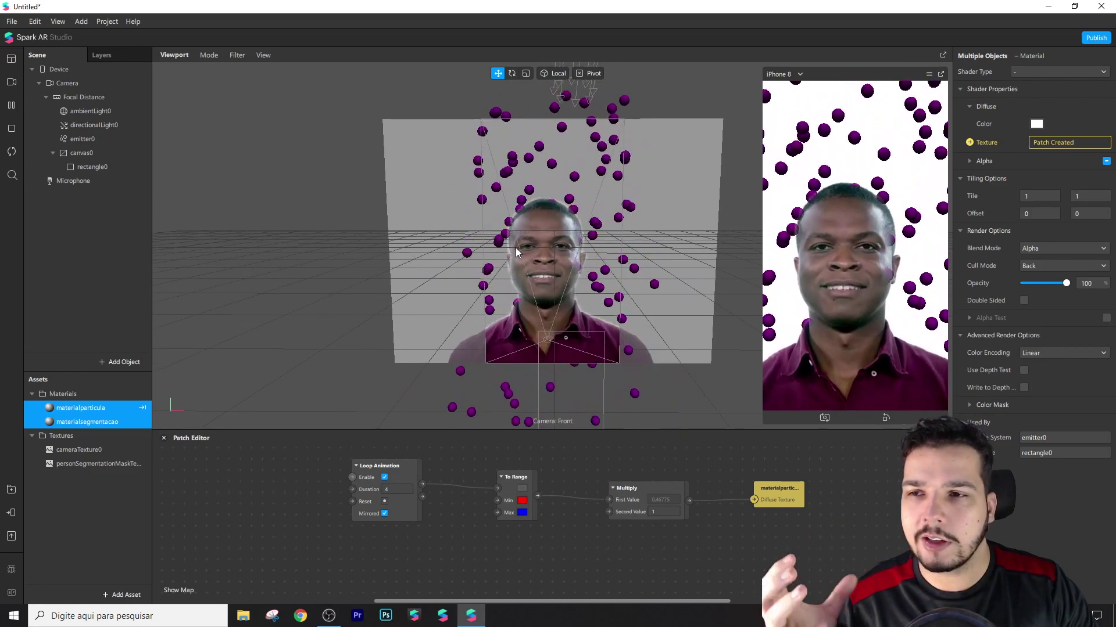
{"action": "left_click", "coordinate": [92, 168]}
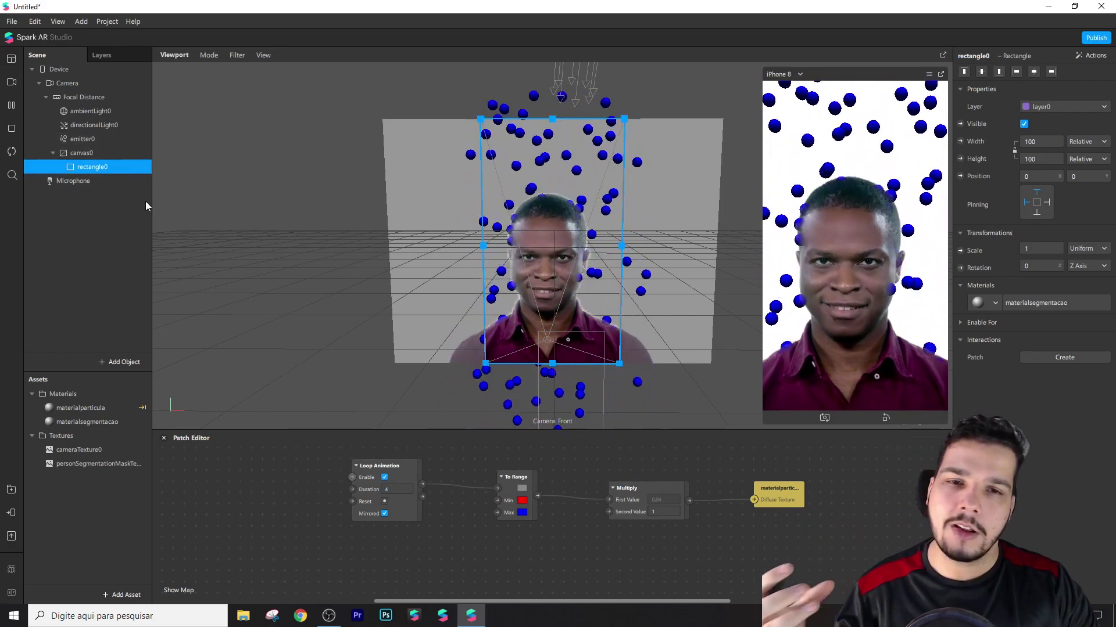
{"action": "scroll", "coordinate": [526, 244], "scroll_direction": "up", "scroll_amount": 2}
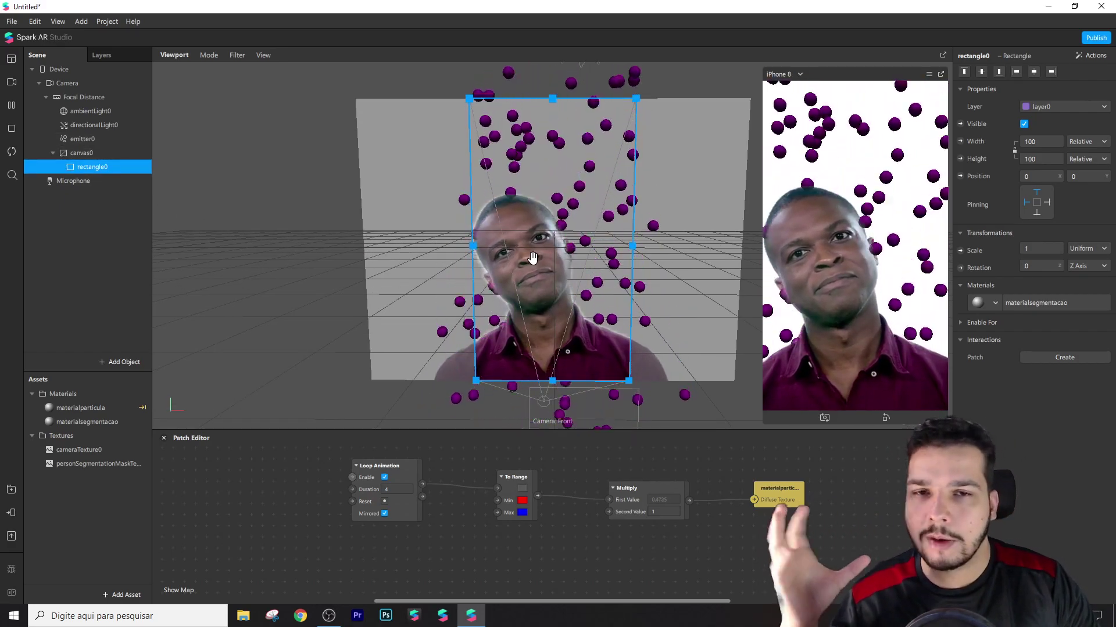
{"action": "left_click", "coordinate": [100, 196]}
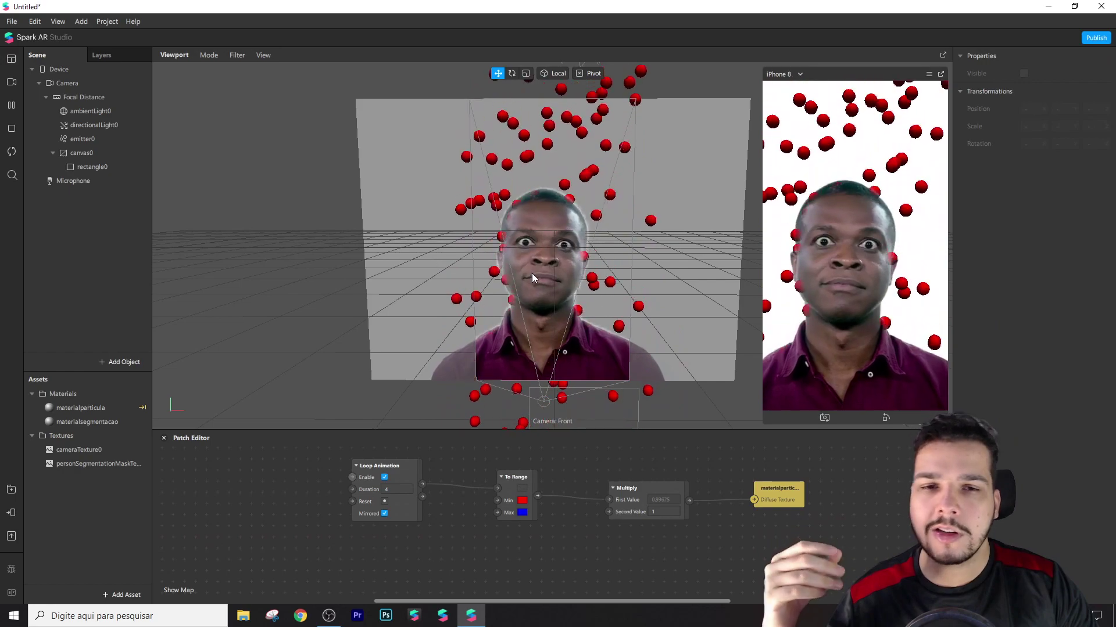
Add a face mesh to the scene and give it a new material
{"action": "right_click", "coordinate": [87, 219]}
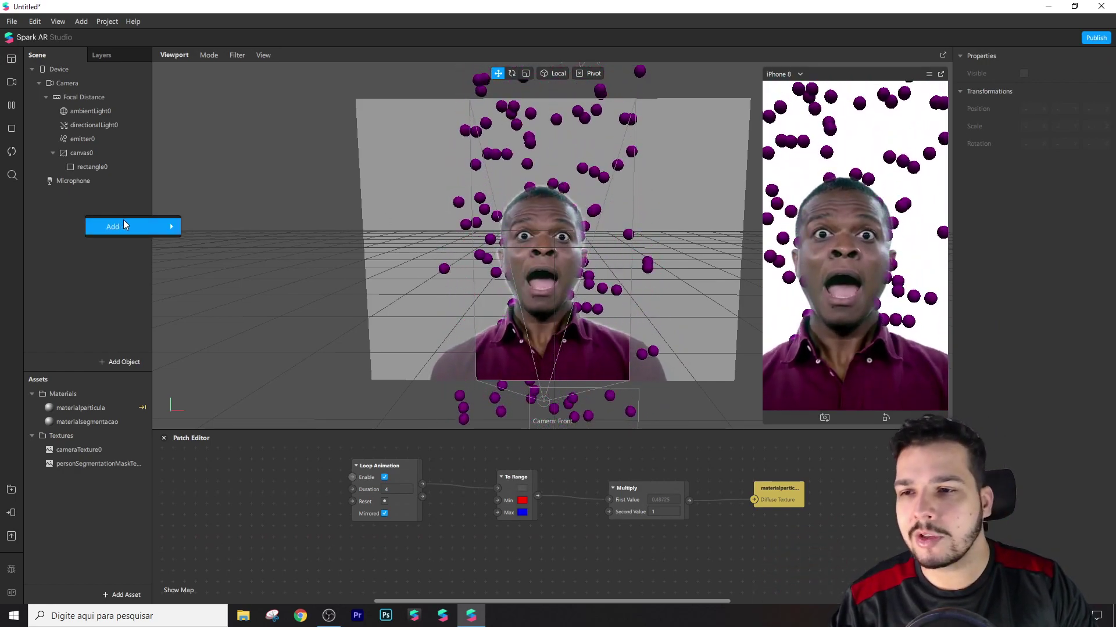
{"action": "mouse_move", "coordinate": [124, 223]}
{"action": "left_click", "coordinate": [241, 347]}
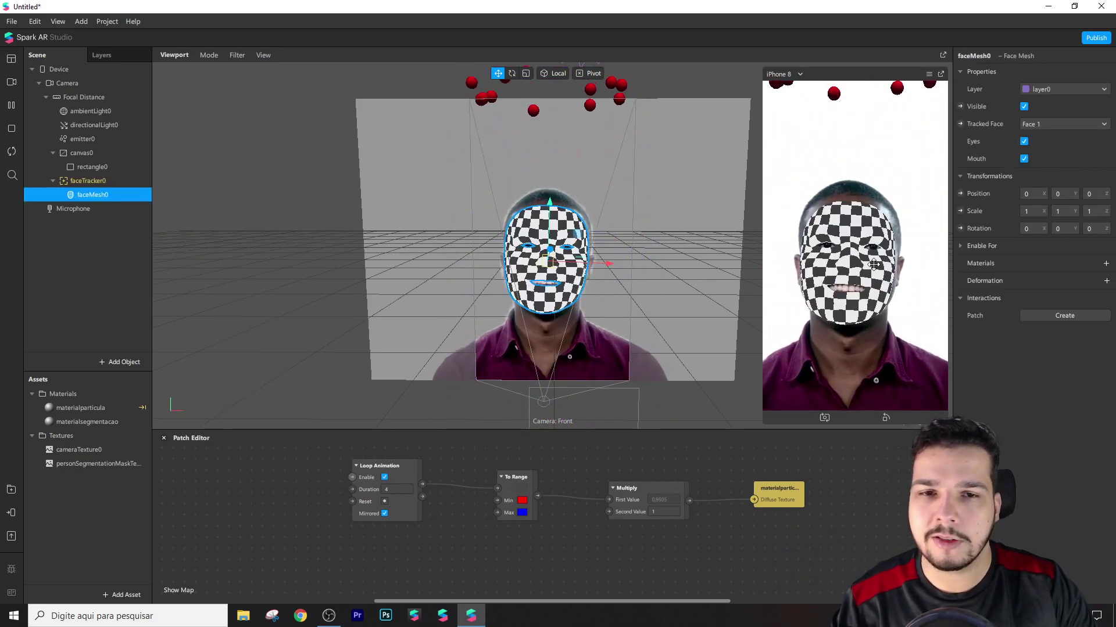
{"action": "left_click", "coordinate": [1106, 264]}
{"action": "left_click", "coordinate": [1040, 314]}
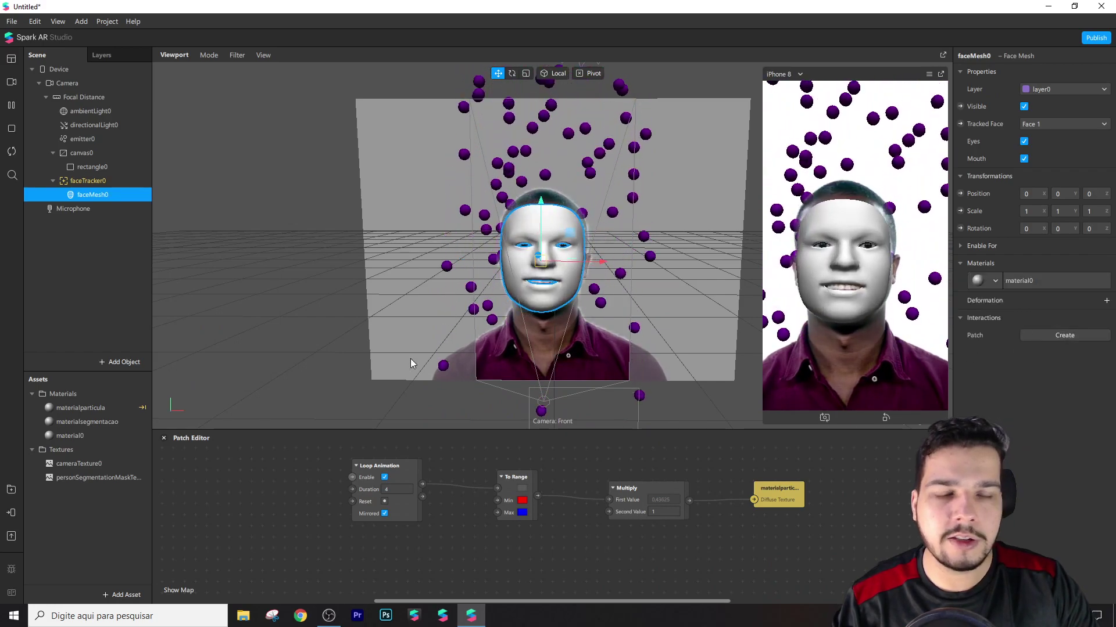
Rename the new material materialretouch and the face mesh faceMeshretouch
{"action": "double_click", "coordinate": [100, 436]}
{"action": "left_click", "coordinate": [99, 436]}
{"action": "type", "text": "retouch"}
{"action": "key", "text": "Return"}
{"action": "double_click", "coordinate": [118, 194]}
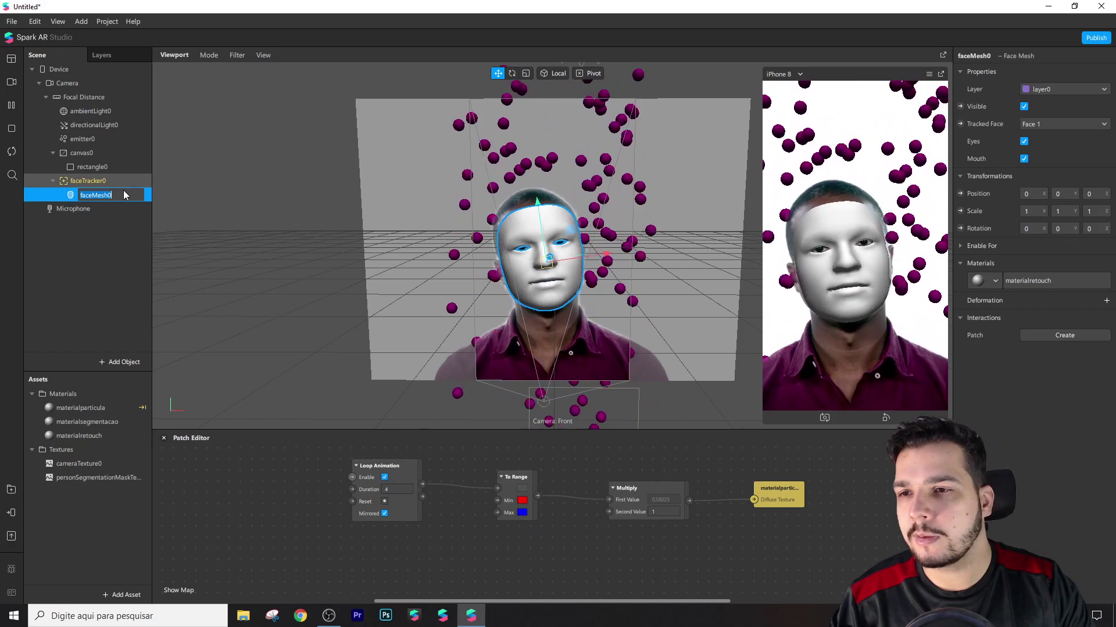
{"action": "left_click", "coordinate": [123, 195]}
{"action": "key", "text": "BackSpace"}
{"action": "type", "text": "retouch"}
{"action": "key", "text": "Return"}
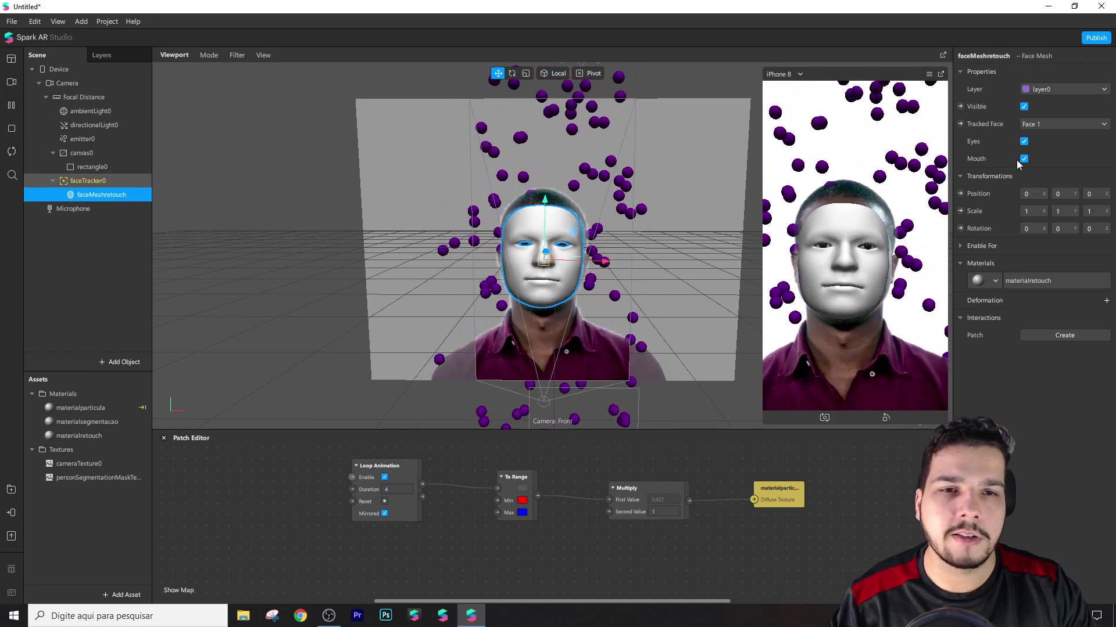
Change materialretouch's shader type to Retouching and set Skin Smoothing to 100
{"action": "left_click", "coordinate": [1044, 281]}
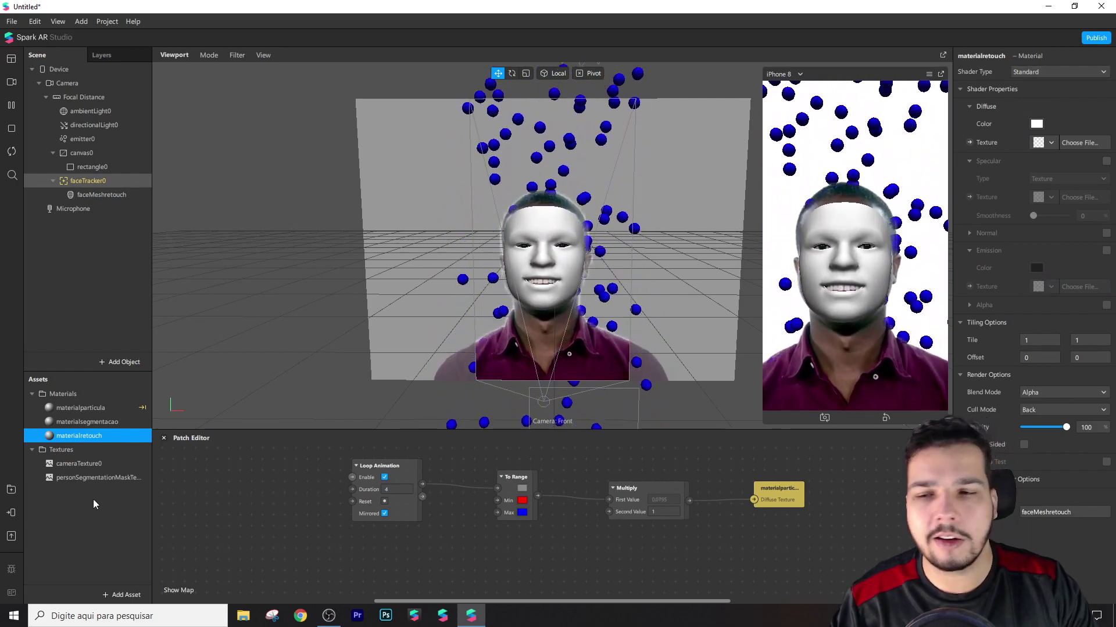
{"action": "left_click", "coordinate": [1040, 144]}
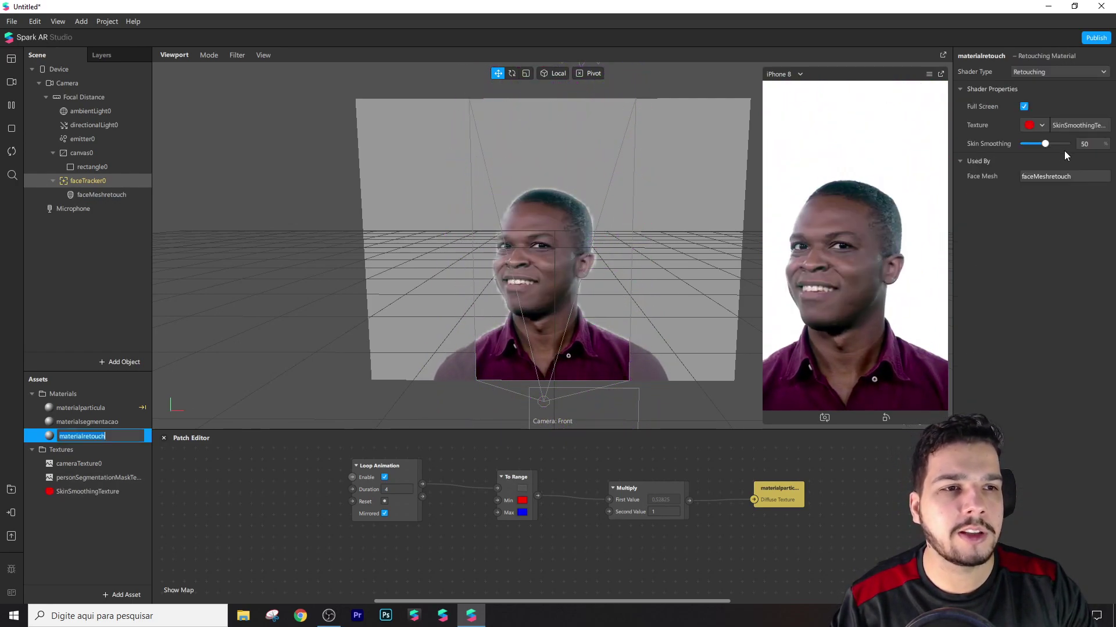
{"action": "scroll", "coordinate": [554, 274], "scroll_direction": "up", "scroll_amount": 5}
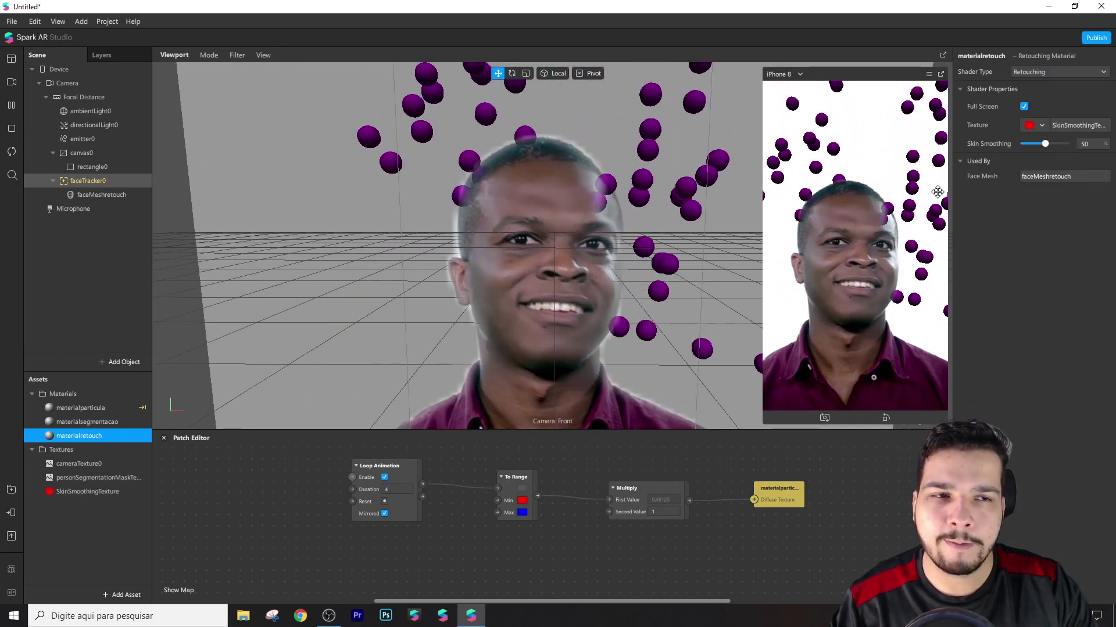
{"action": "left_click_drag", "start_coordinate": [1046, 143], "coordinate": [1111, 180]}
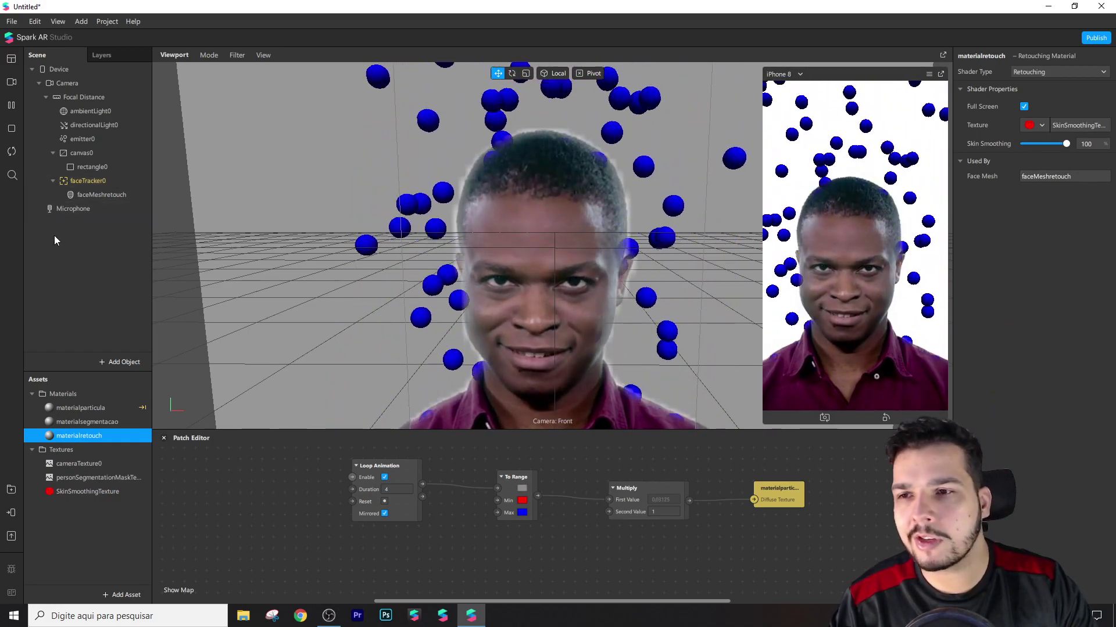
Compare the skin retouch with emitter0 and canvas0 hidden and shown together
{"action": "left_click", "coordinate": [81, 154]}
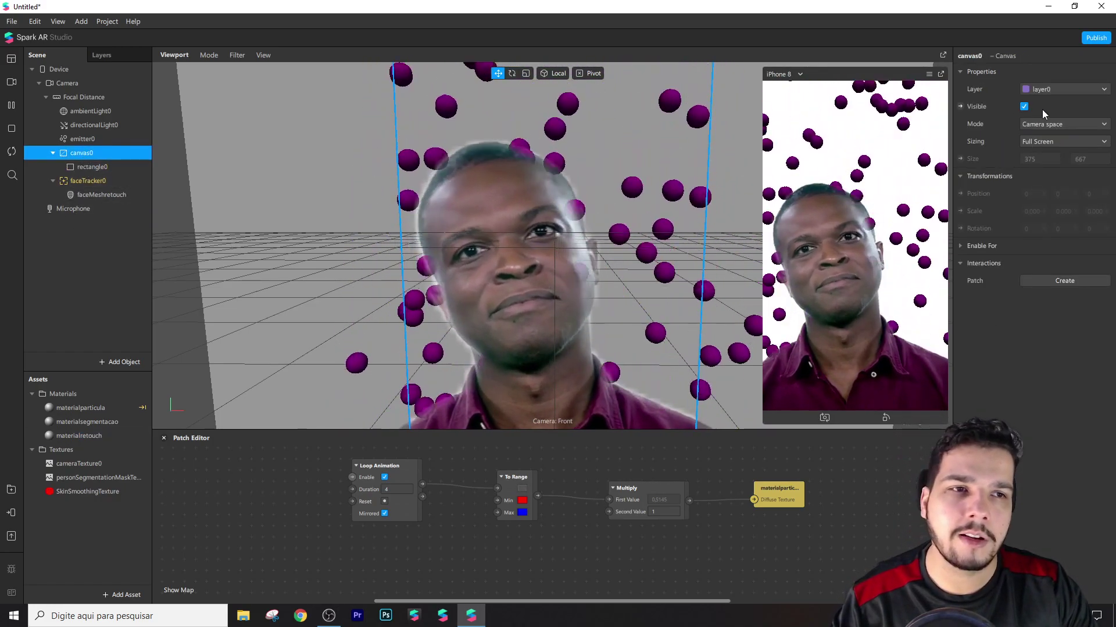
{"action": "left_click", "coordinate": [82, 139], "text": "ctrl"}
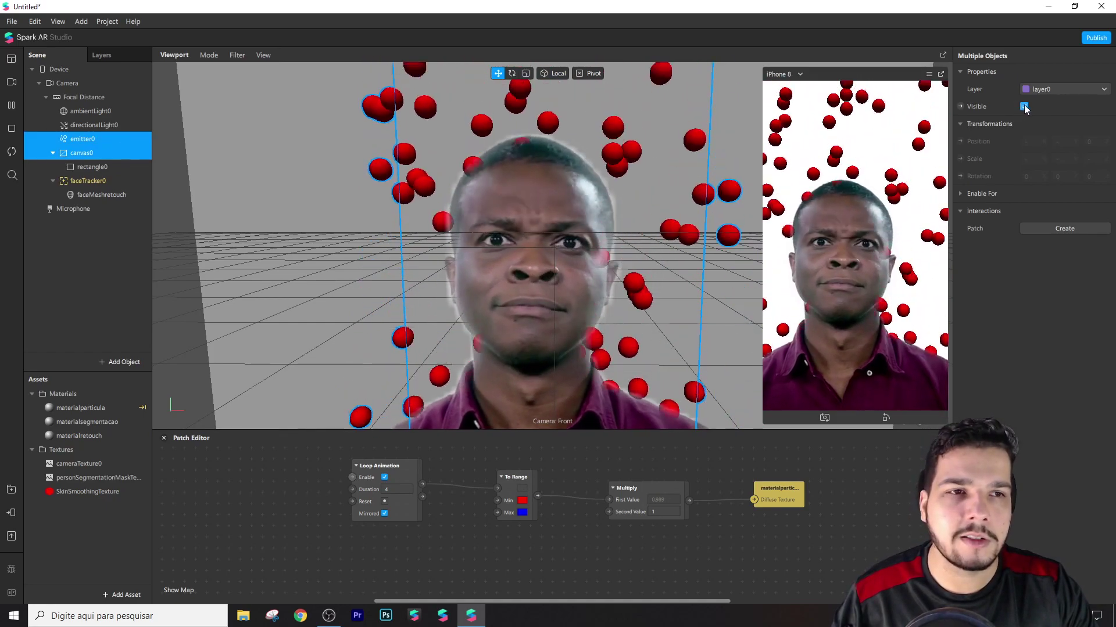
{"action": "left_click", "coordinate": [1024, 107]}
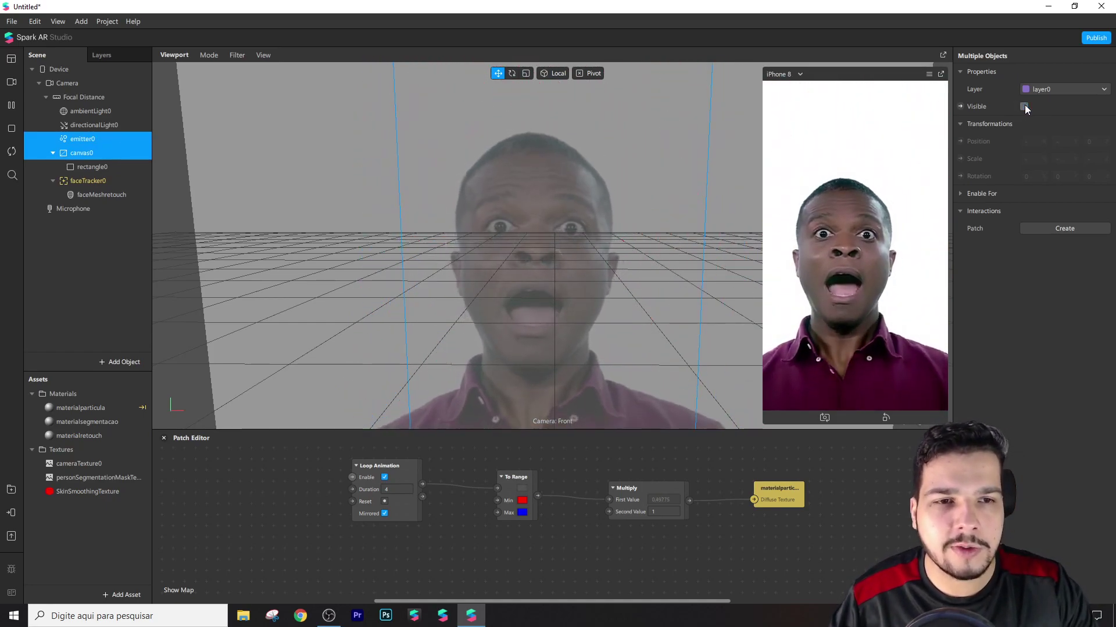
{"action": "left_click", "coordinate": [1024, 107]}
{"action": "left_click", "coordinate": [1024, 107]}
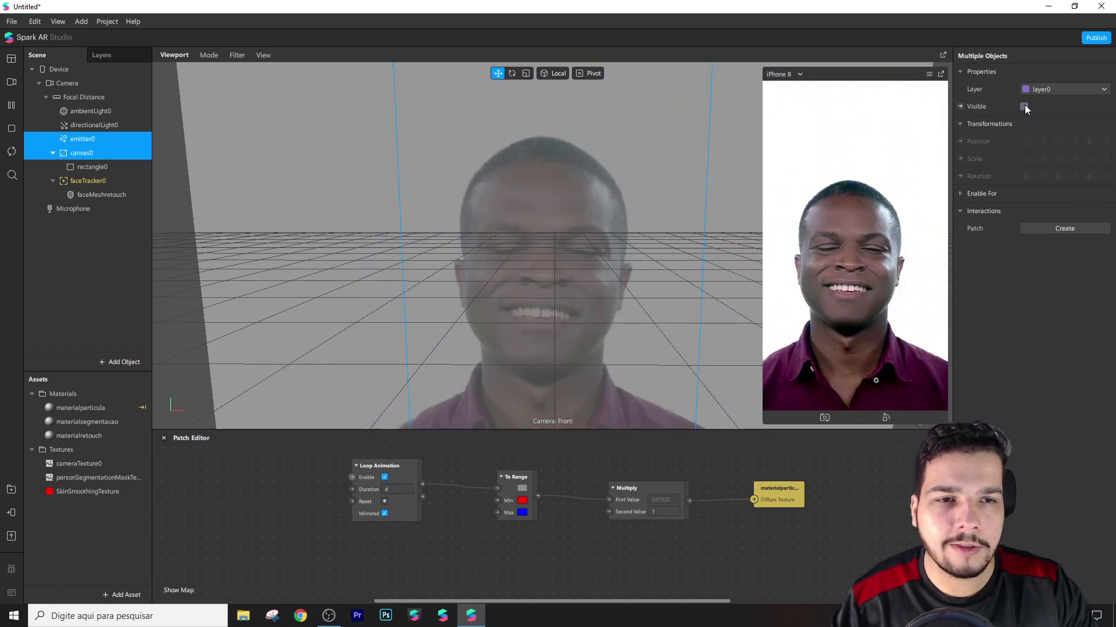
{"action": "left_click", "coordinate": [1024, 106]}
{"action": "left_click", "coordinate": [1024, 106]}
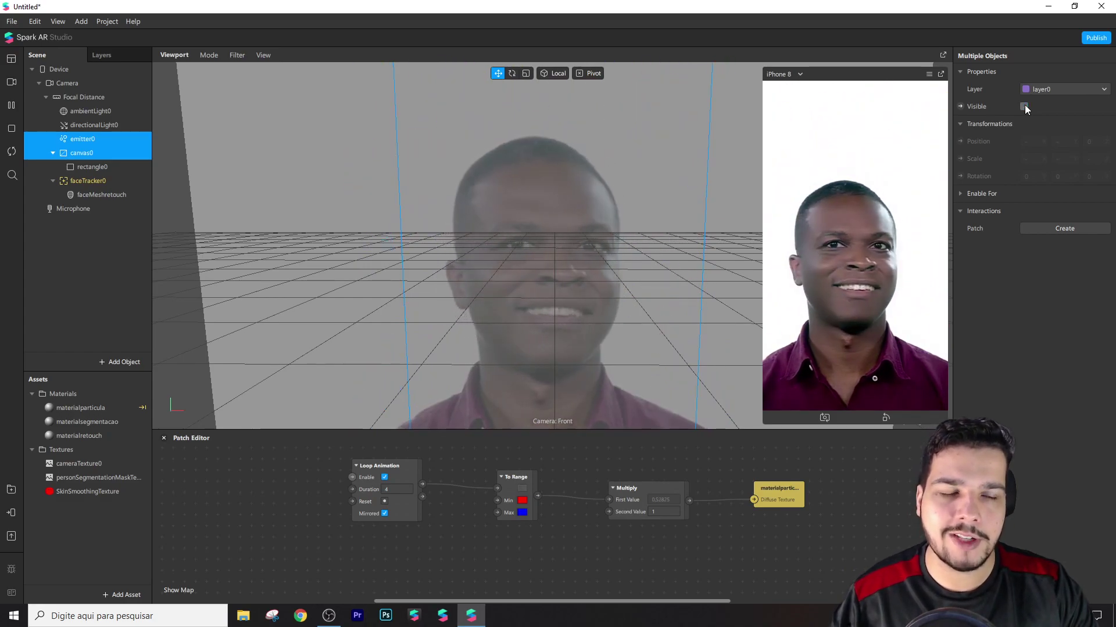
{"action": "left_click", "coordinate": [1024, 107]}
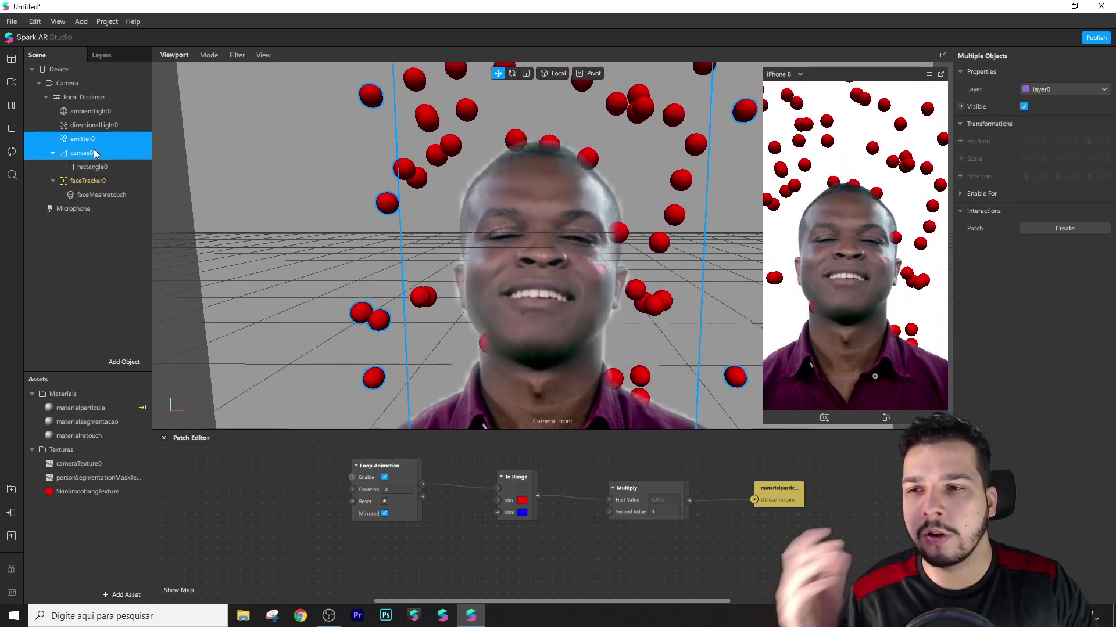
Extract the face texture from faceTracker0
{"action": "left_click", "coordinate": [93, 153]}
{"action": "left_click", "coordinate": [92, 166]}
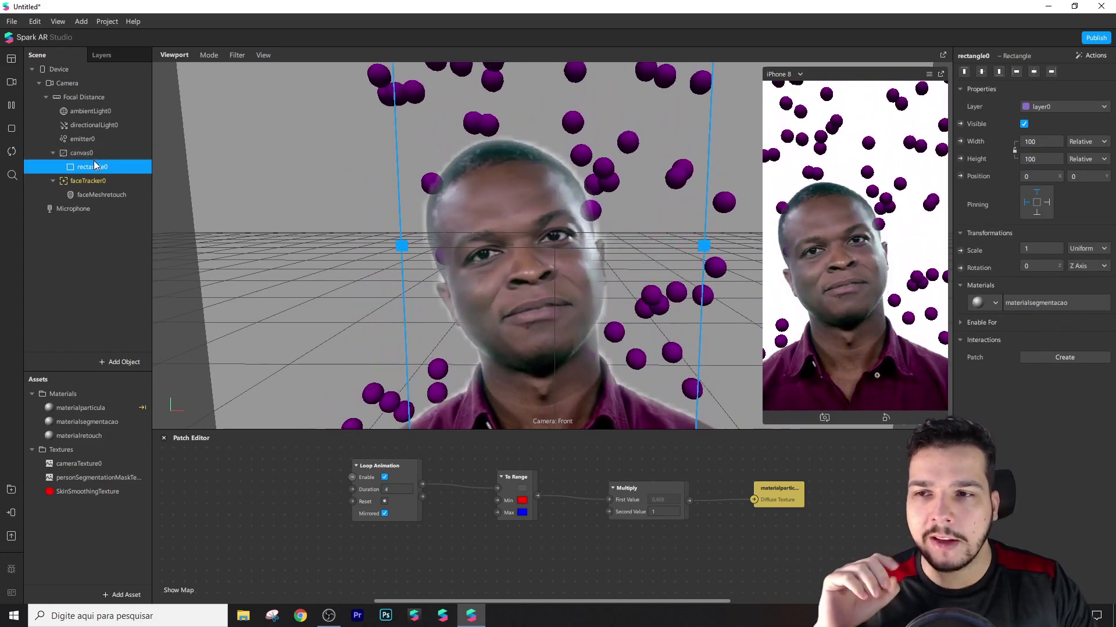
{"action": "left_click", "coordinate": [93, 182]}
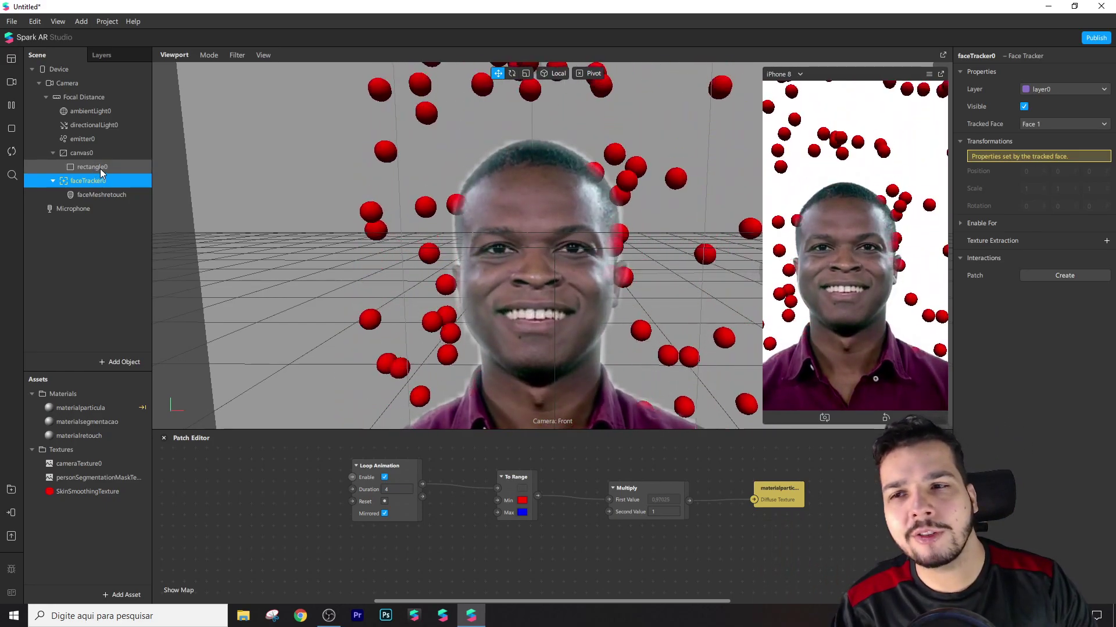
{"action": "left_click", "coordinate": [96, 167]}
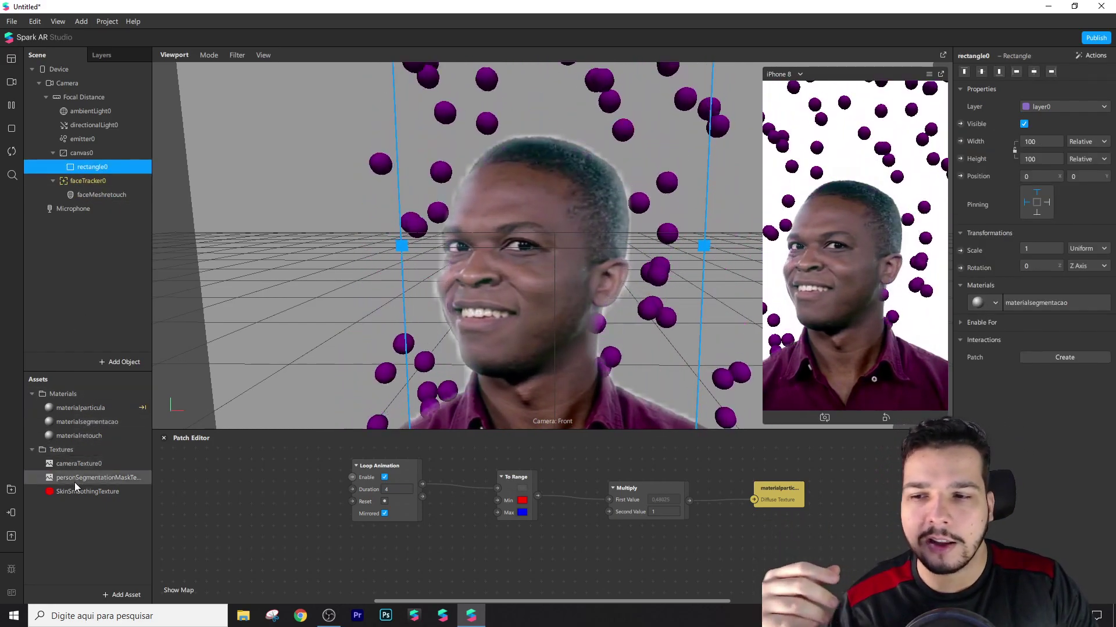
{"action": "left_click", "coordinate": [92, 183]}
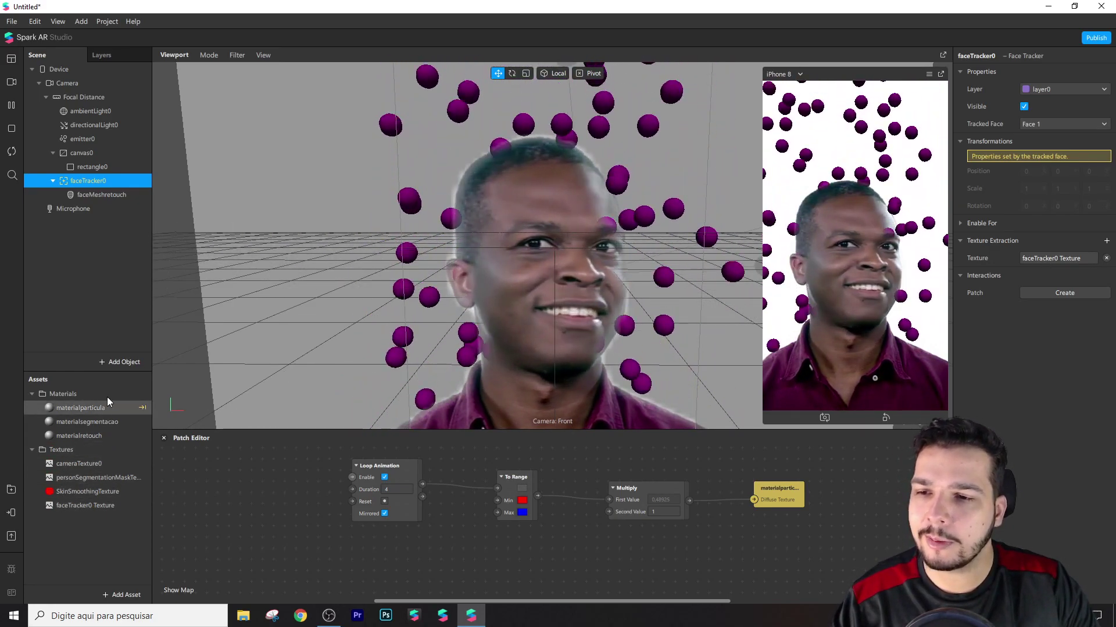
Add a second face mesh under faceTracker0, place it above faceMeshretouch and rename it faceMeshrosto
{"action": "right_click", "coordinate": [81, 183]}
{"action": "mouse_move", "coordinate": [116, 194]}
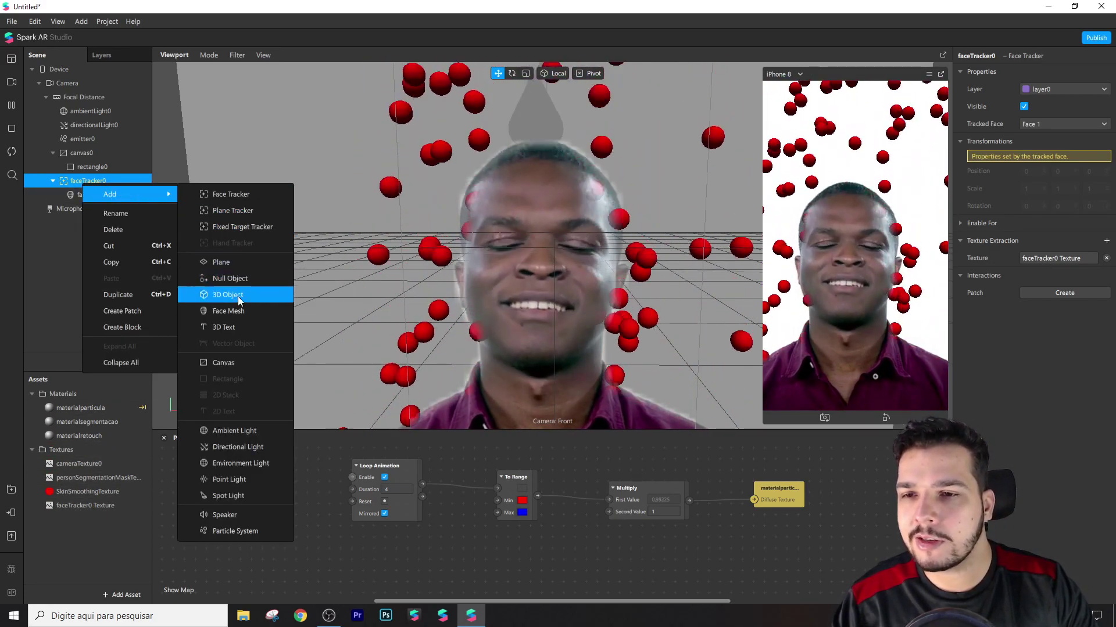
{"action": "left_click", "coordinate": [229, 311]}
{"action": "mouse_move", "coordinate": [107, 210]}
{"action": "left_mouse_down"}
{"action": "mouse_move", "coordinate": [106, 182]}
{"action": "mouse_move", "coordinate": [115, 193]}
{"action": "left_mouse_up"}
{"action": "double_click", "coordinate": [116, 194]}
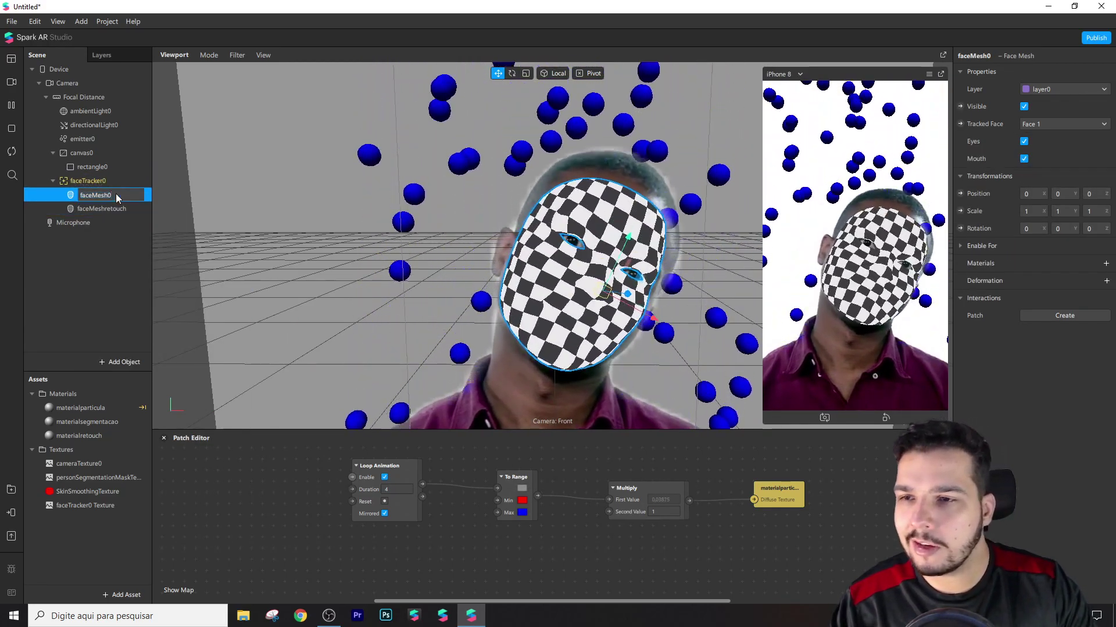
{"action": "type", "text": "rosto"}
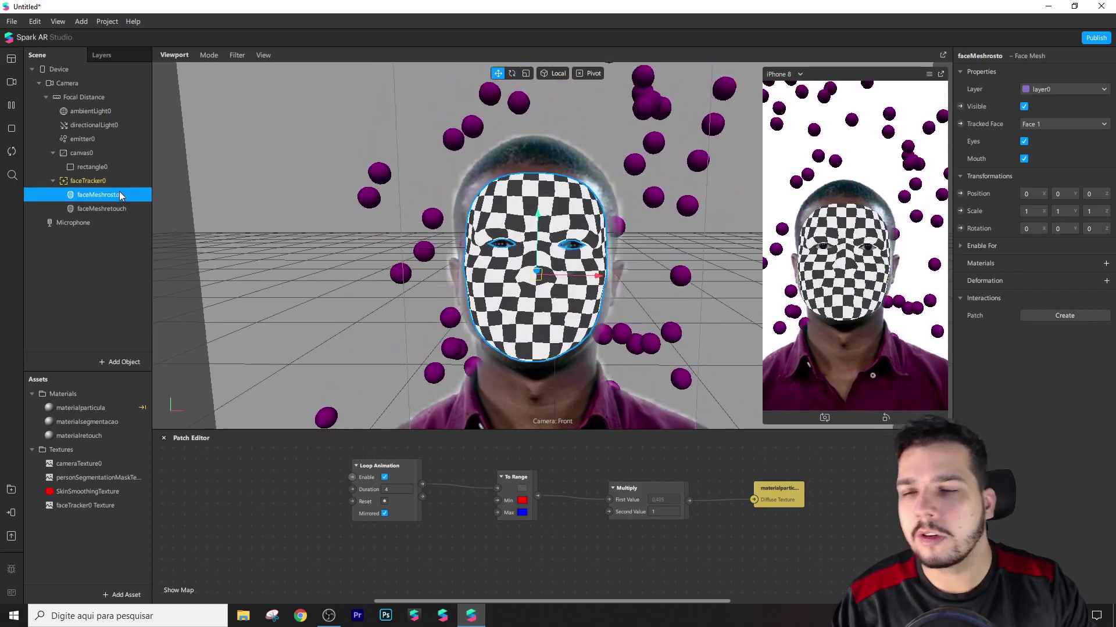
{"action": "key", "text": "Return"}
Create a new material for faceMeshrosto and name it materialrosto
{"action": "left_click", "coordinate": [1105, 263]}
{"action": "left_click", "coordinate": [1045, 328]}
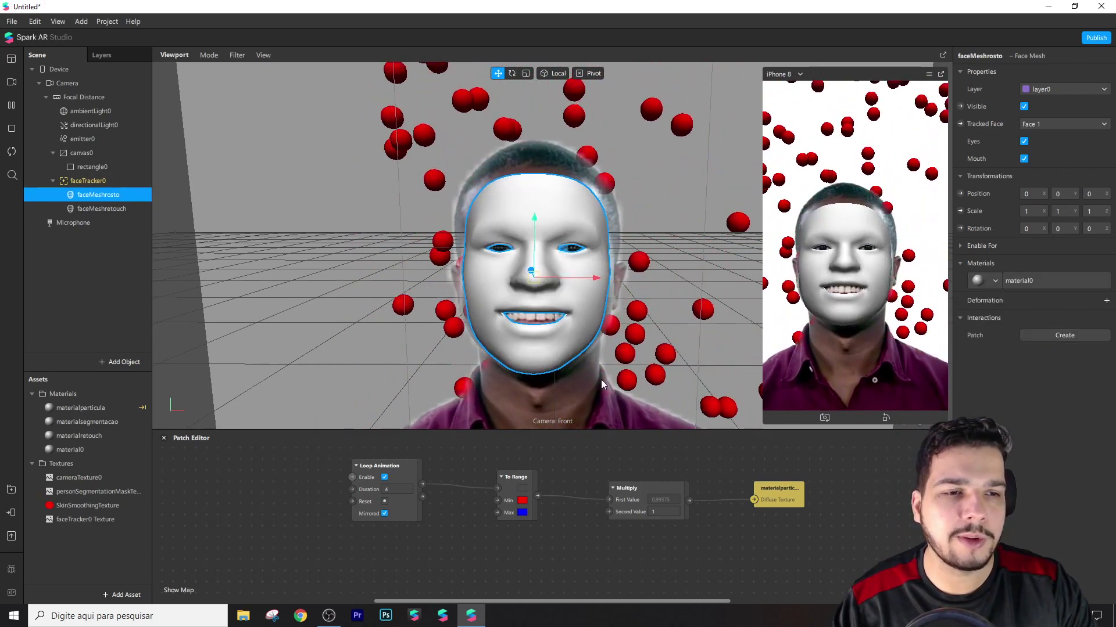
{"action": "double_click", "coordinate": [90, 449]}
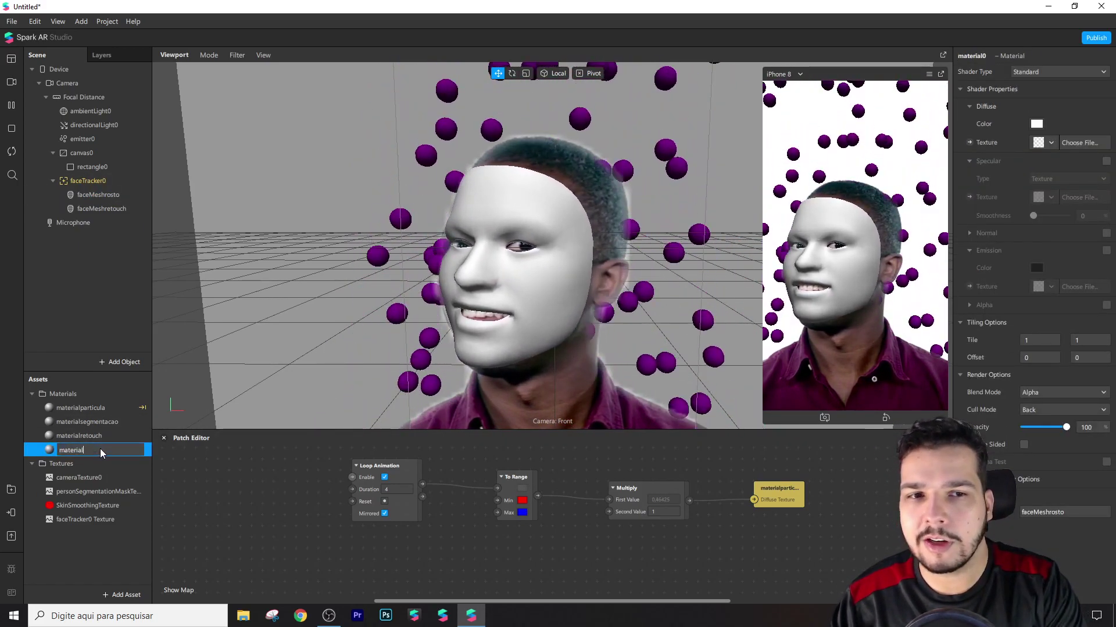
{"action": "type", "text": "rosto"}
{"action": "key", "text": "Return"}
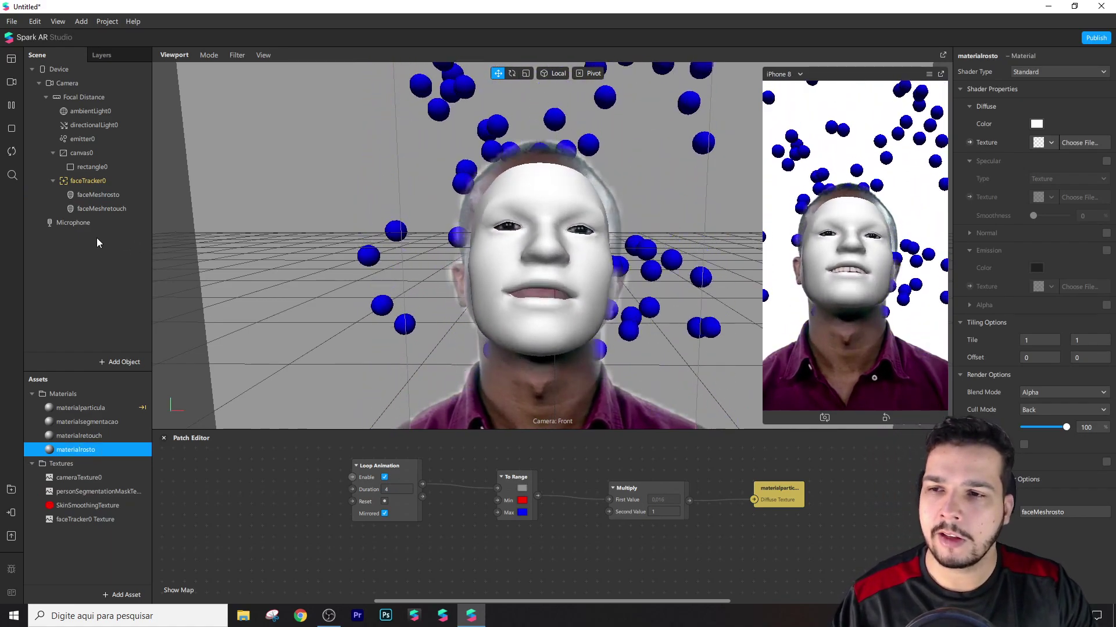
Disable the Eyes and Mouth options of faceMeshrosto
{"action": "left_click", "coordinate": [116, 199]}
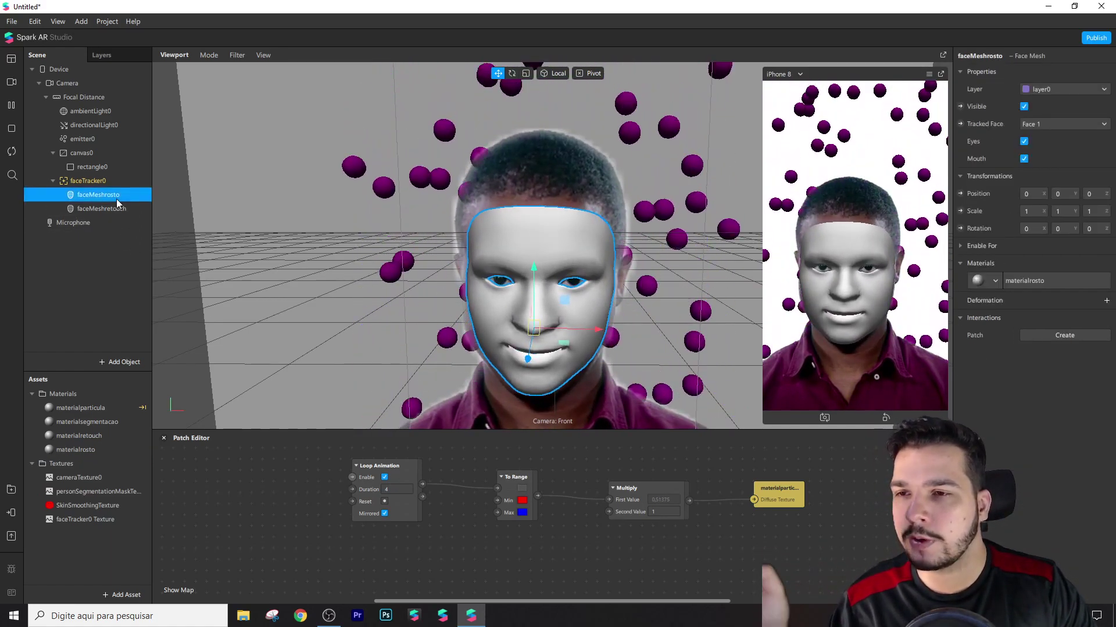
{"action": "left_click", "coordinate": [1024, 141]}
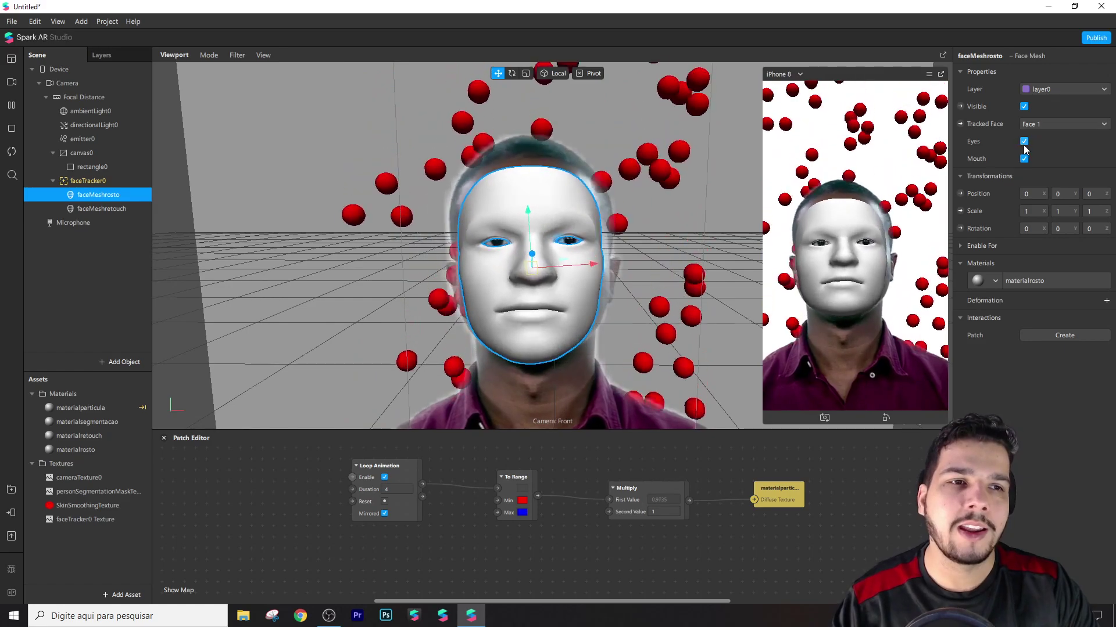
{"action": "left_click", "coordinate": [1023, 159]}
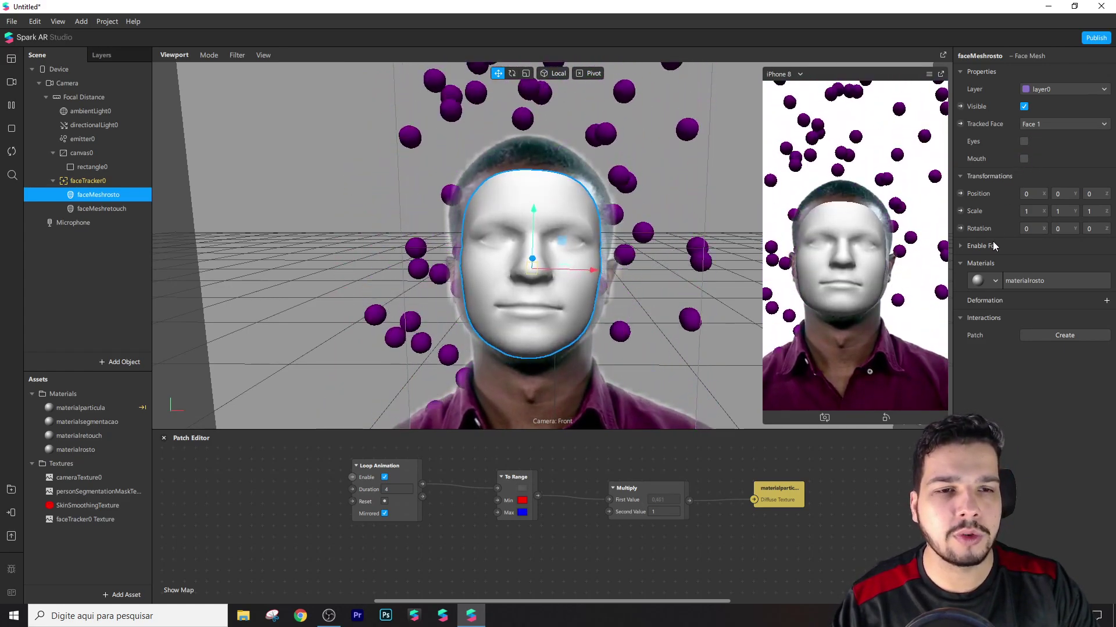
Set materialrosto's shader type to Flat and use faceTracker0 Texture as its diffuse texture
{"action": "left_click", "coordinate": [1028, 283]}
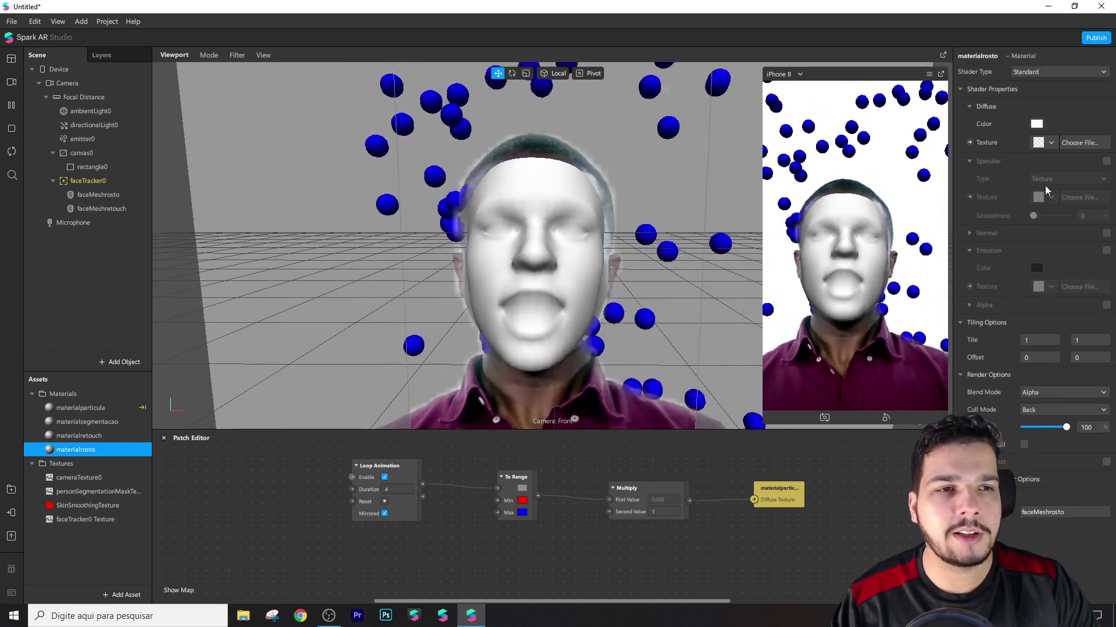
{"action": "left_click", "coordinate": [1048, 68]}
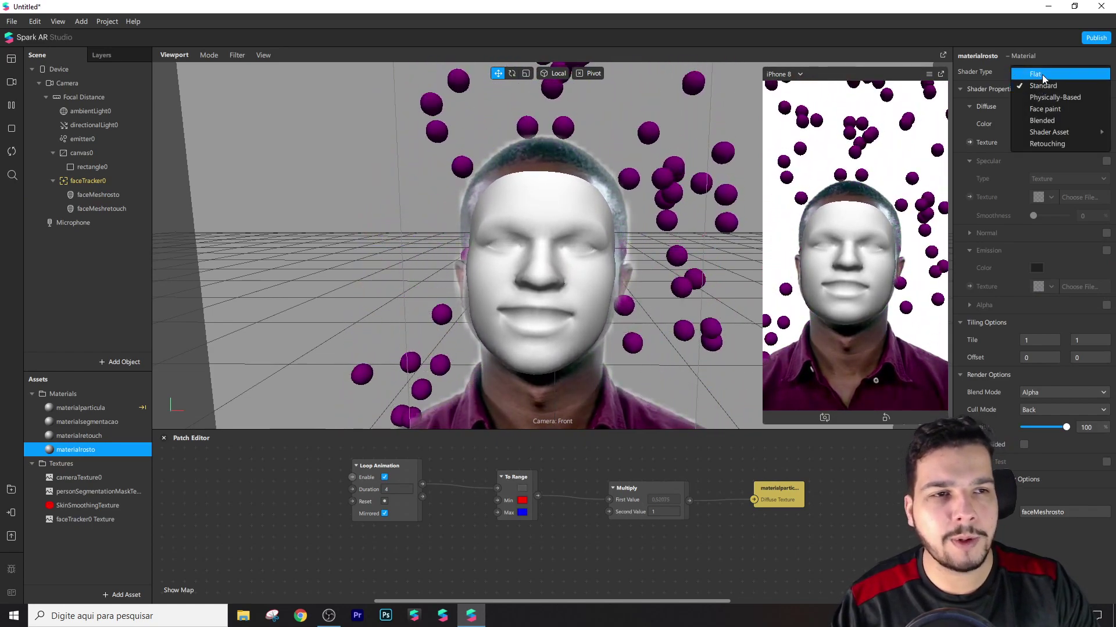
{"action": "left_click", "coordinate": [1040, 82]}
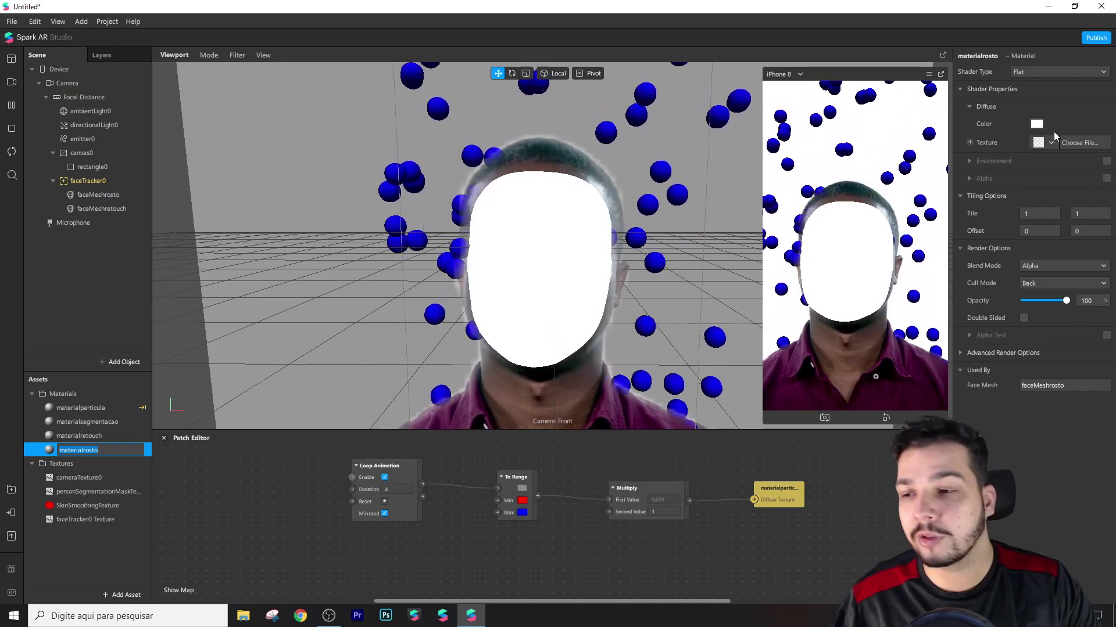
{"action": "left_click", "coordinate": [1042, 144]}
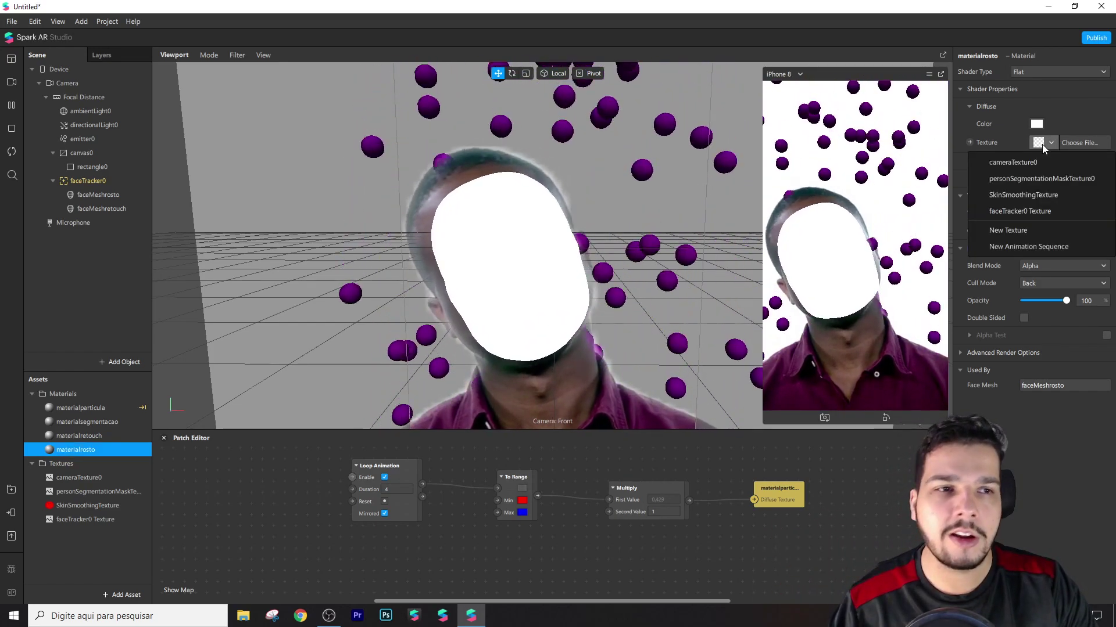
{"action": "left_click", "coordinate": [1042, 214]}
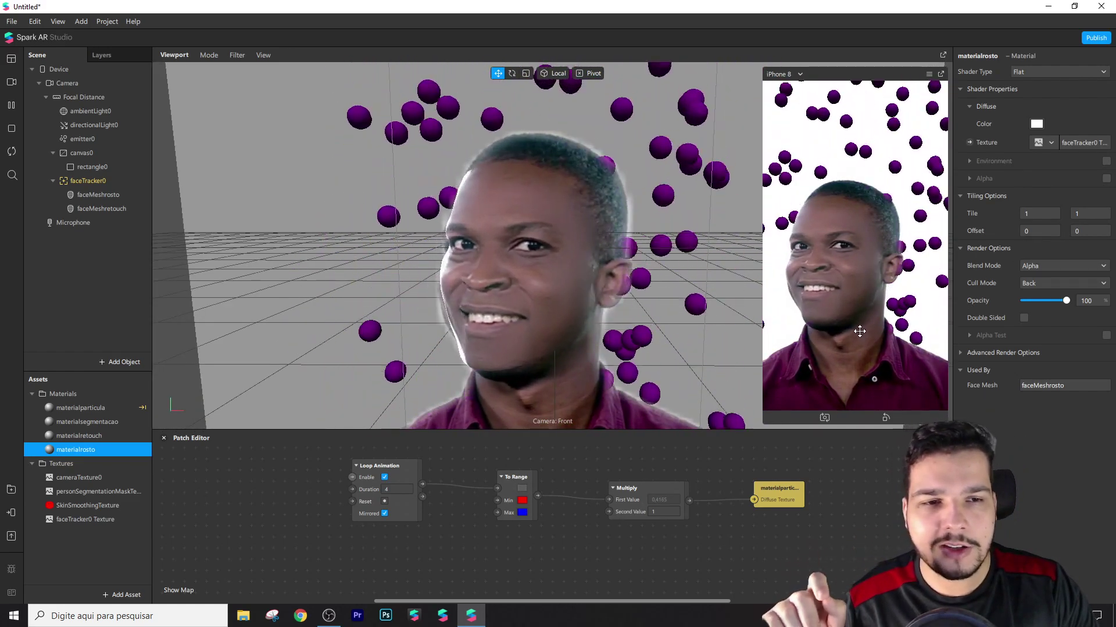
Disable Use Depth Test and Write to Depth Buffer in materialrosto's advanced render options
{"action": "left_click", "coordinate": [961, 354]}
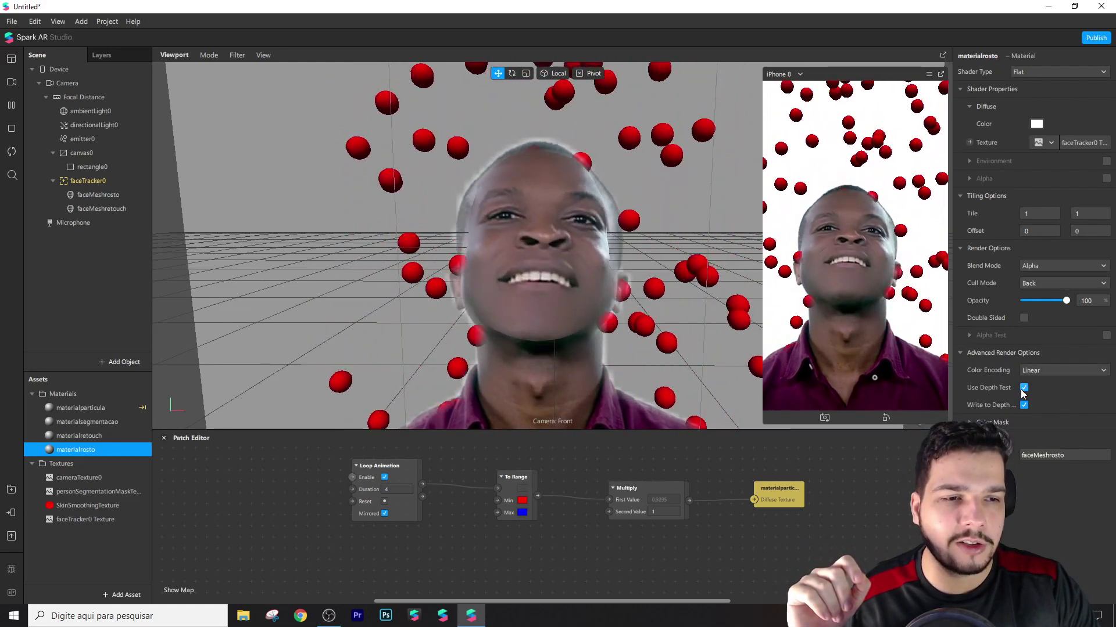
{"action": "left_click_drag", "start_coordinate": [524, 253], "coordinate": [495, 417]}
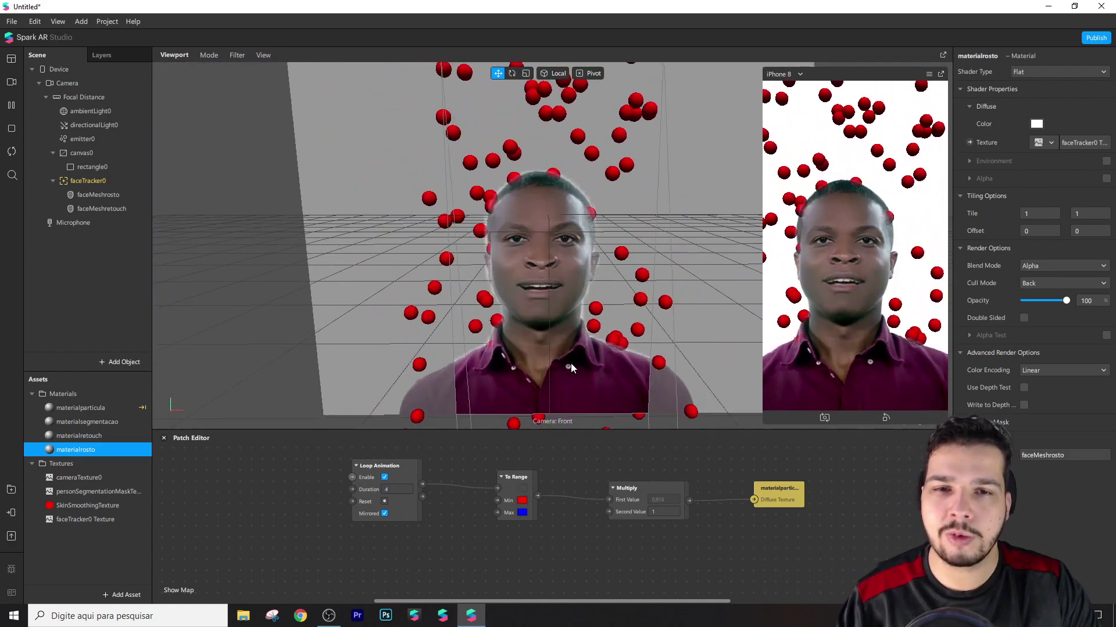
{"action": "left_click_drag", "start_coordinate": [603, 308], "coordinate": [604, 302]}
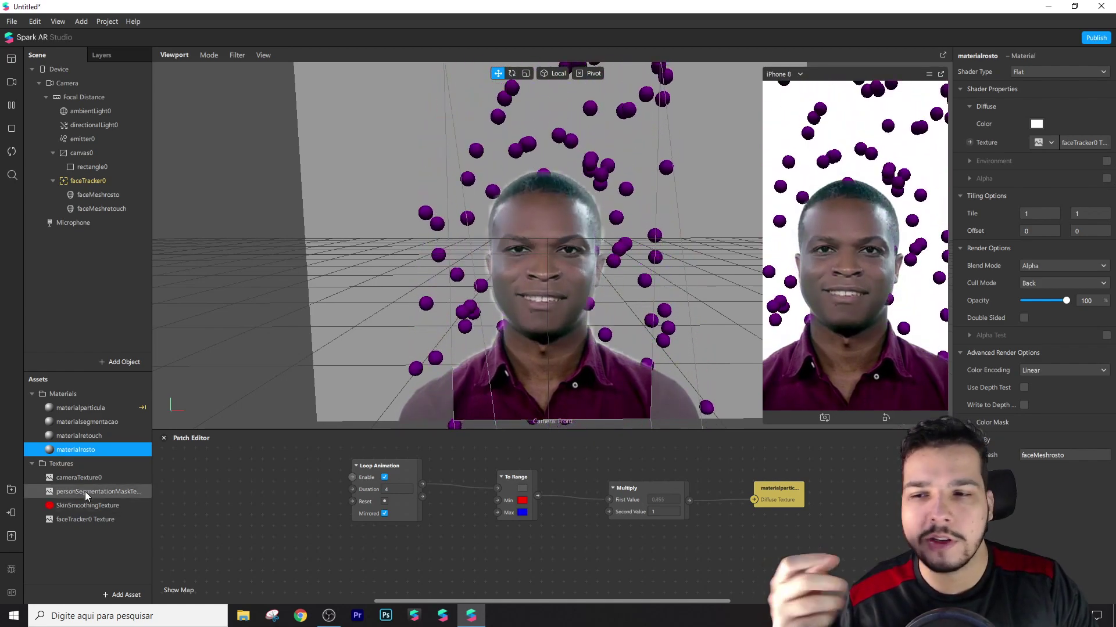
Switch the Alpha option of materialsegmentacao off and back on to compare the segmentation
{"action": "left_click", "coordinate": [76, 423]}
{"action": "left_click", "coordinate": [1105, 178]}
{"action": "left_click", "coordinate": [1106, 179]}
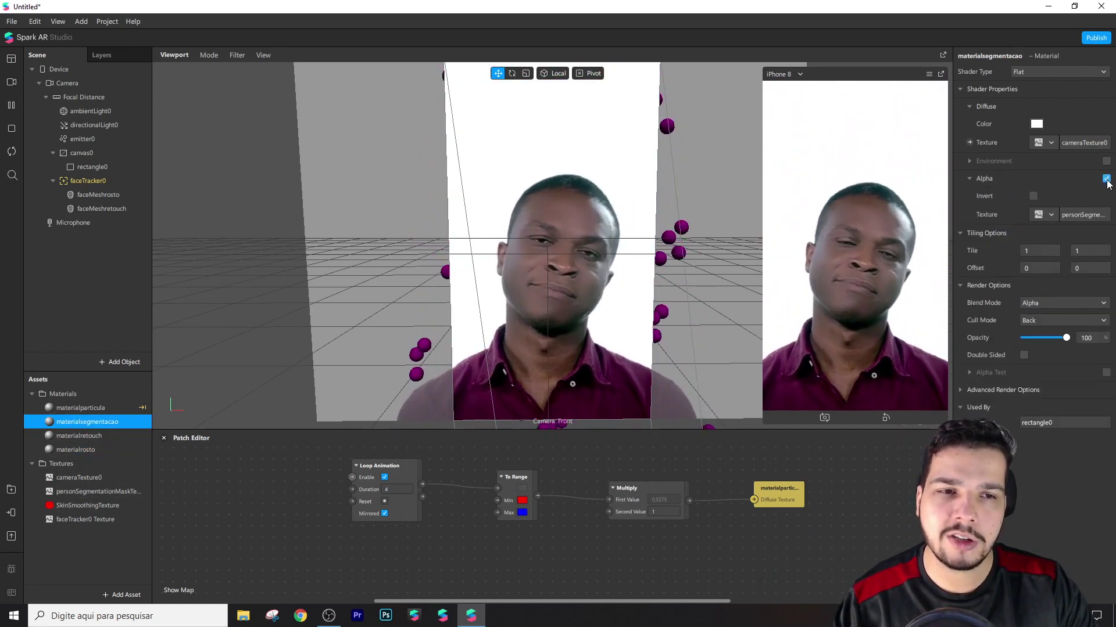
{"action": "left_click", "coordinate": [1106, 178]}
Enable Alpha on materialrosto and import faceMeshMask.png as its alpha texture
{"action": "left_click", "coordinate": [76, 450]}
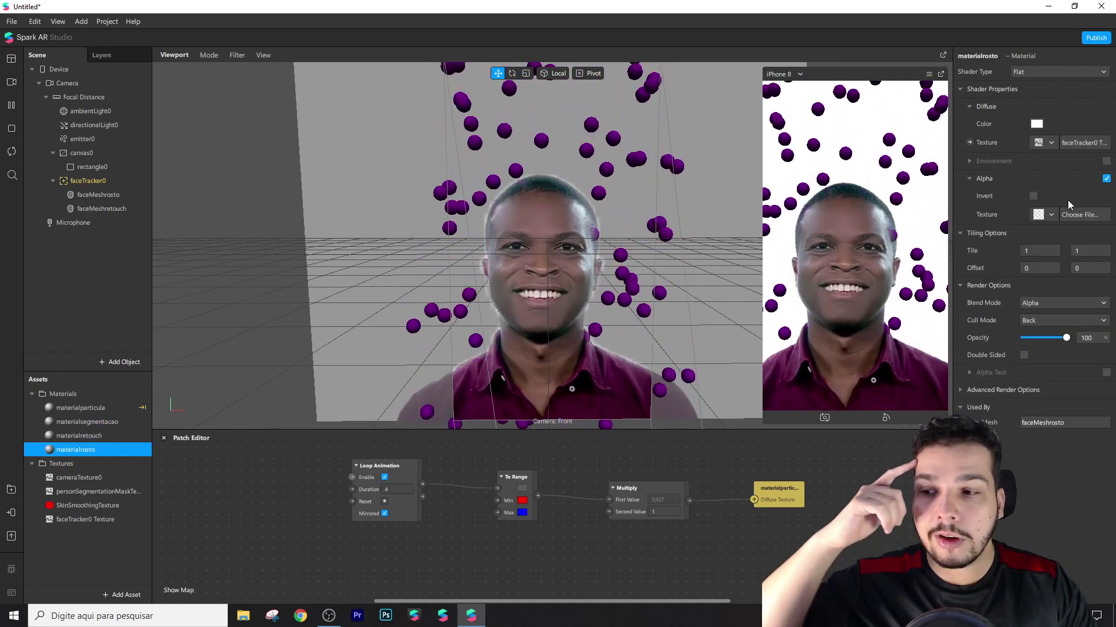
{"action": "left_click", "coordinate": [1050, 215]}
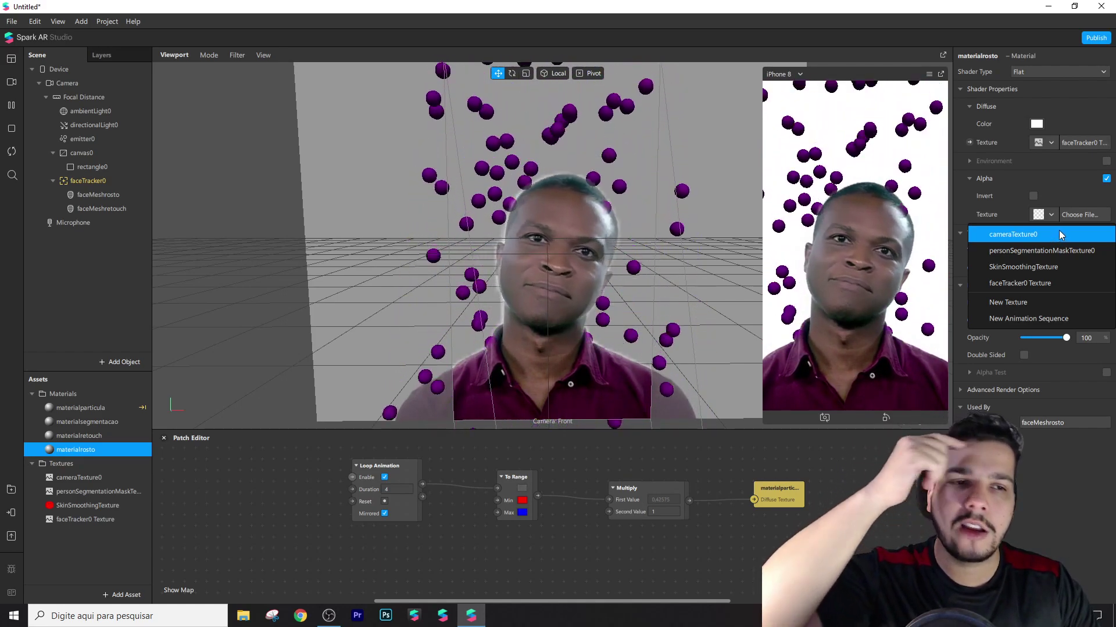
{"action": "left_click", "coordinate": [1035, 303]}
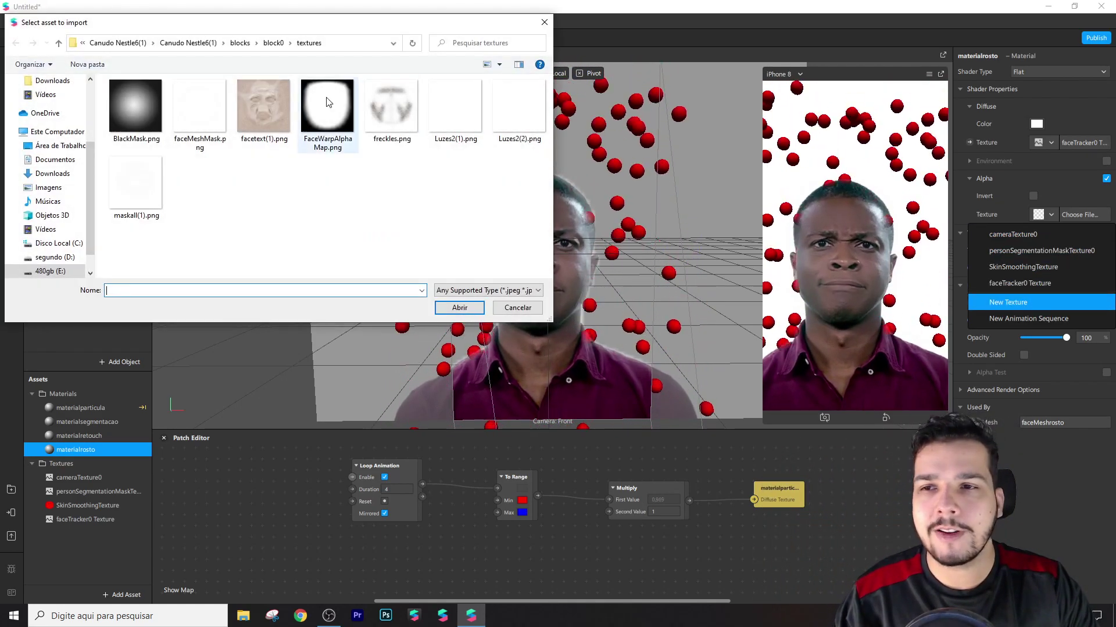
{"action": "left_click", "coordinate": [199, 110]}
{"action": "left_click", "coordinate": [459, 308]}
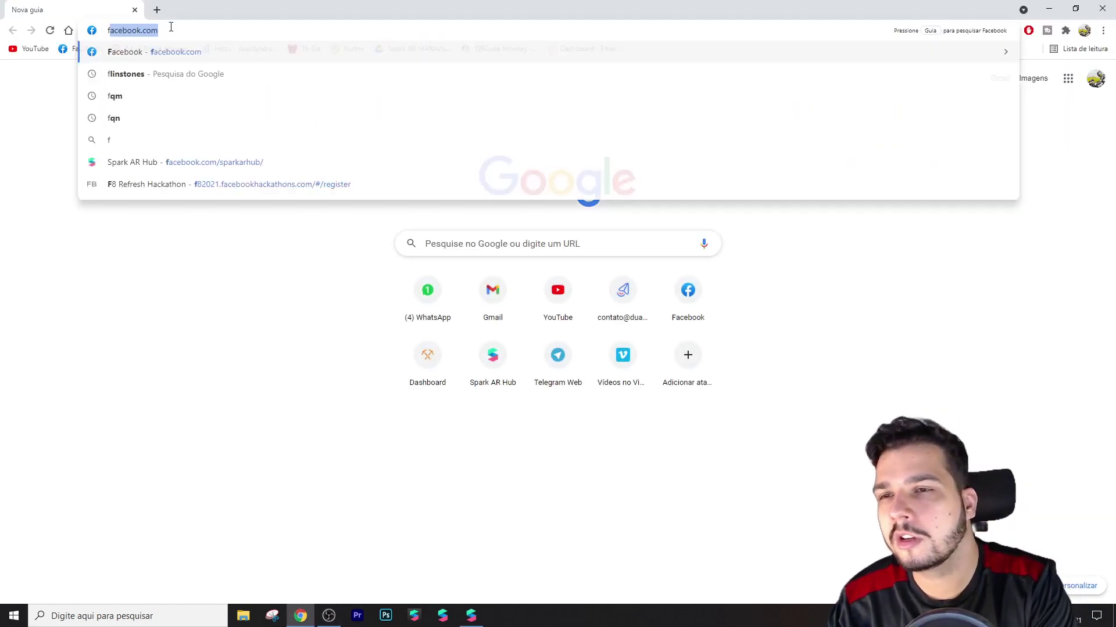
Search Google in Chrome for "face reference assets" and open the Spark AR Studio Face Reference Assets article
{"action": "type", "text": "reference"}
{"action": "key", "text": "Down"}
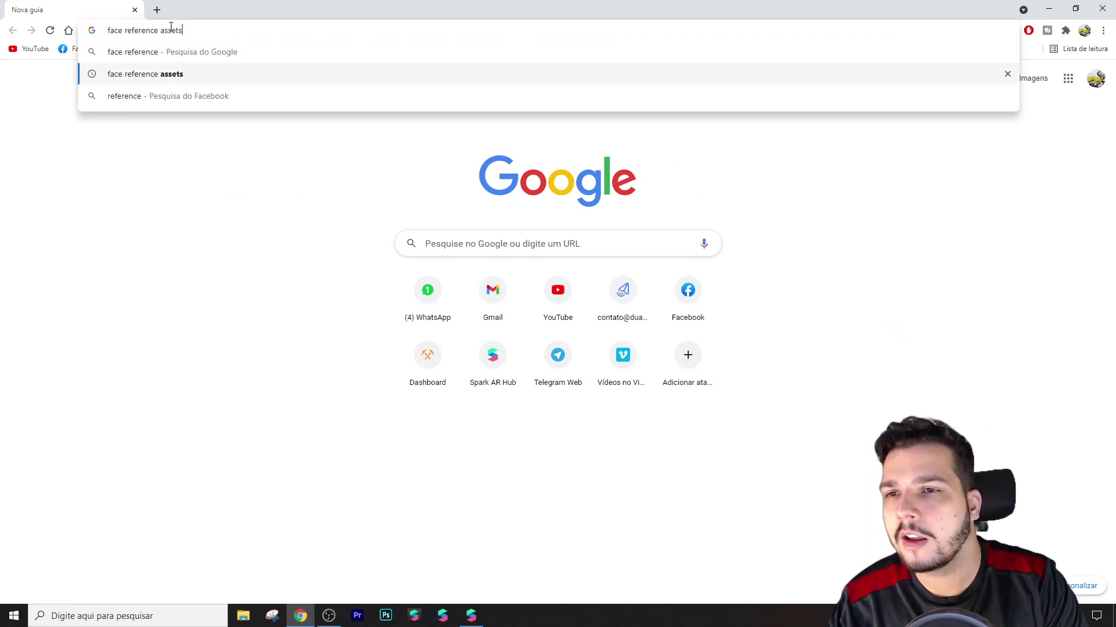
{"action": "key", "text": "Return"}
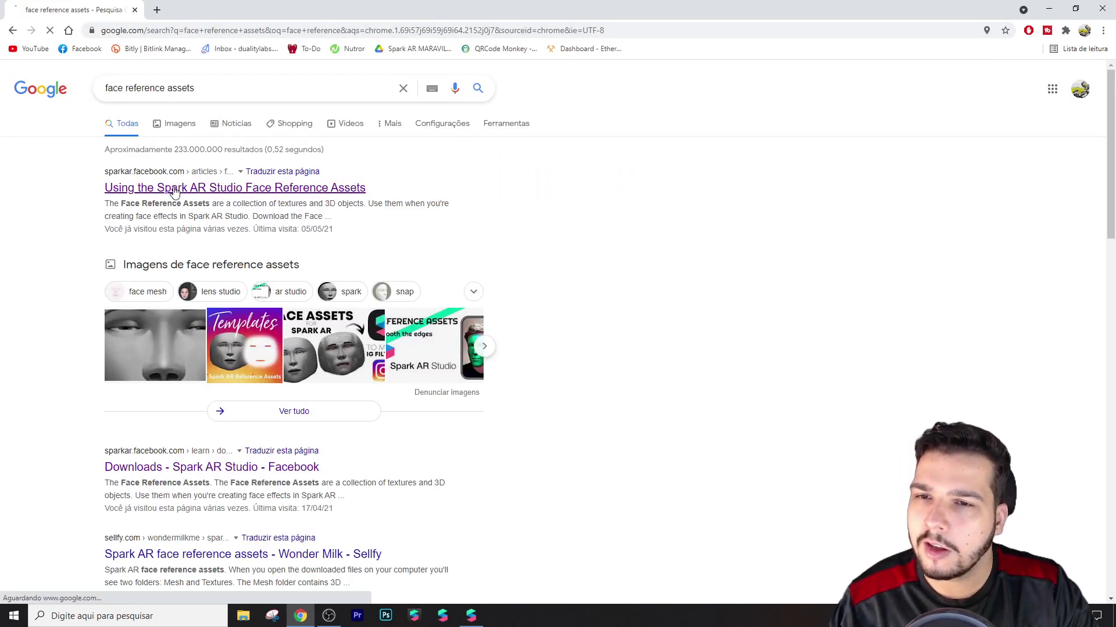
{"action": "left_click", "coordinate": [206, 188]}
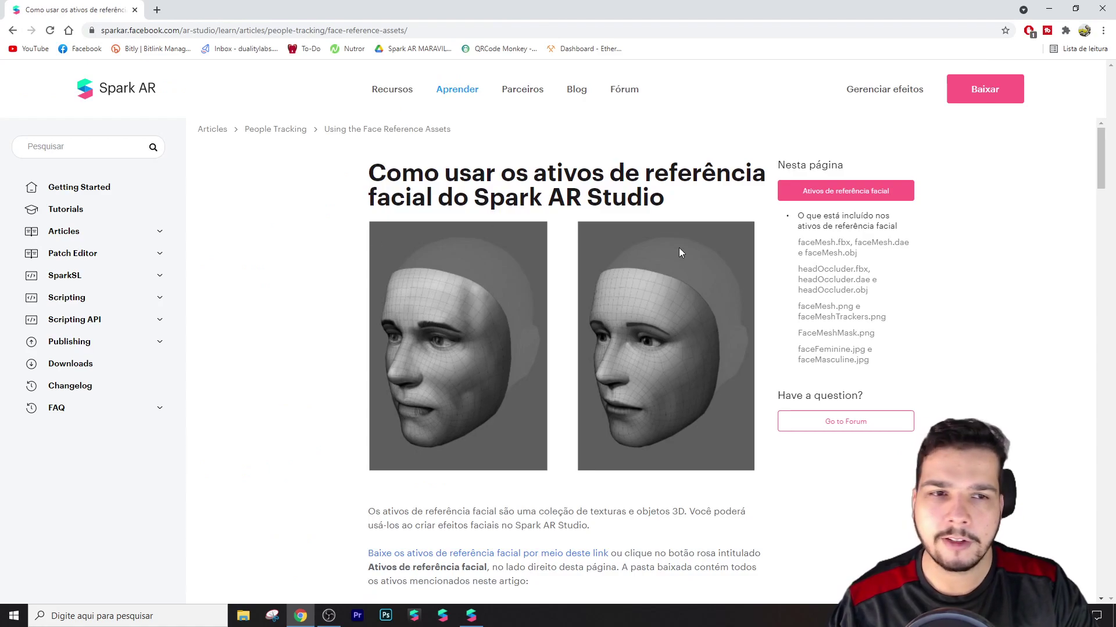
Look through the Face Reference Assets article for the download link and included files, and return to Spark AR Studio
{"action": "scroll", "coordinate": [523, 312], "scroll_direction": "down", "scroll_amount": 4}
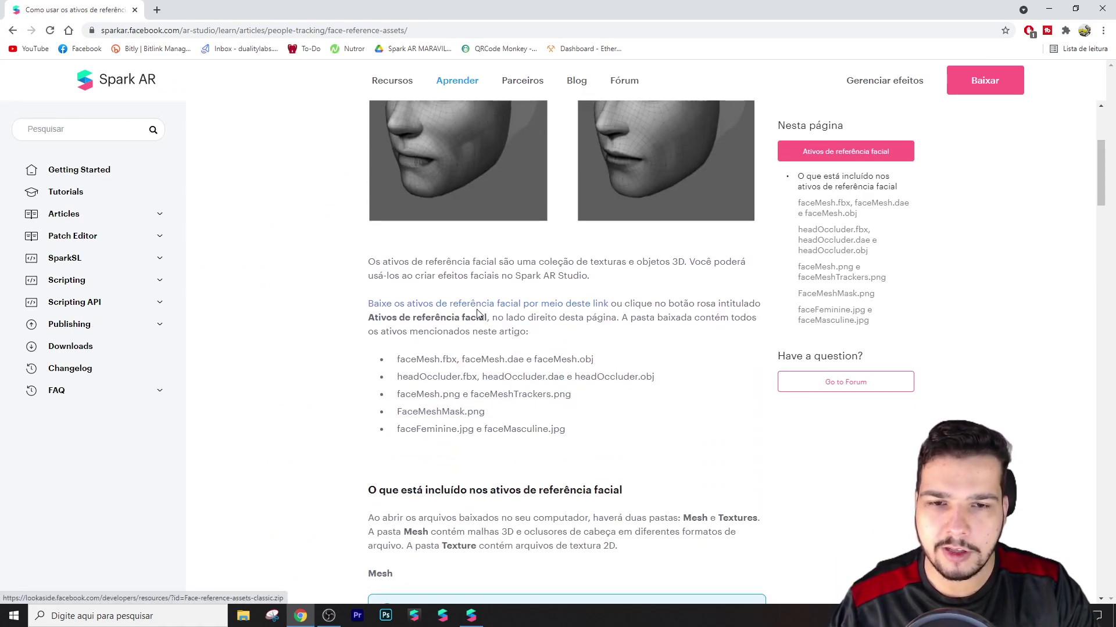
{"action": "scroll", "coordinate": [476, 313], "scroll_direction": "down", "scroll_amount": 10}
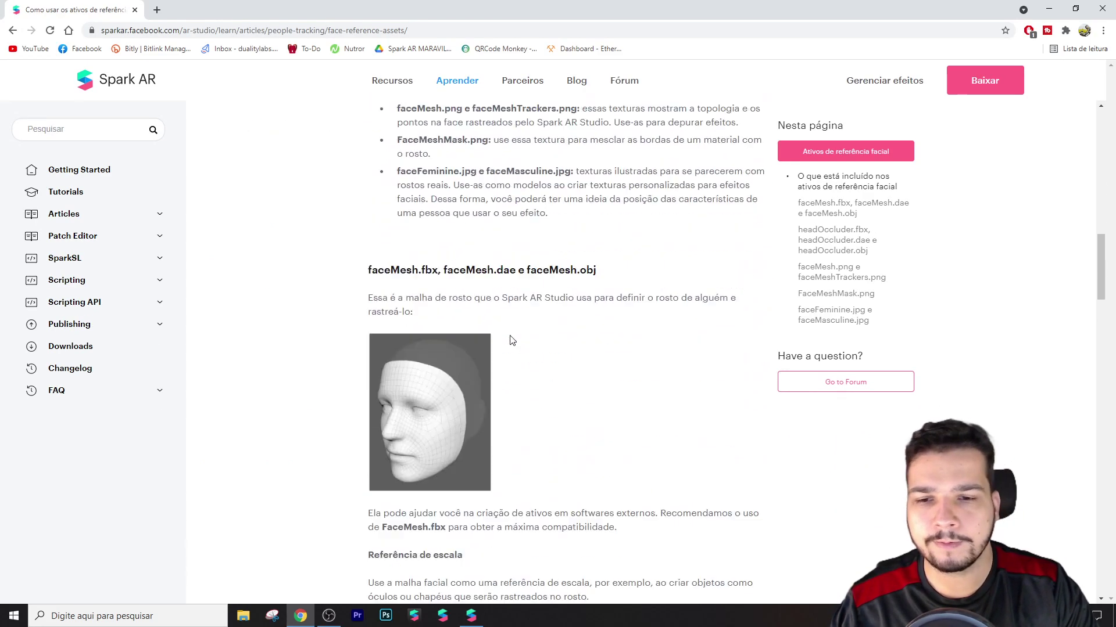
{"action": "scroll", "coordinate": [510, 339], "scroll_direction": "up", "scroll_amount": 15}
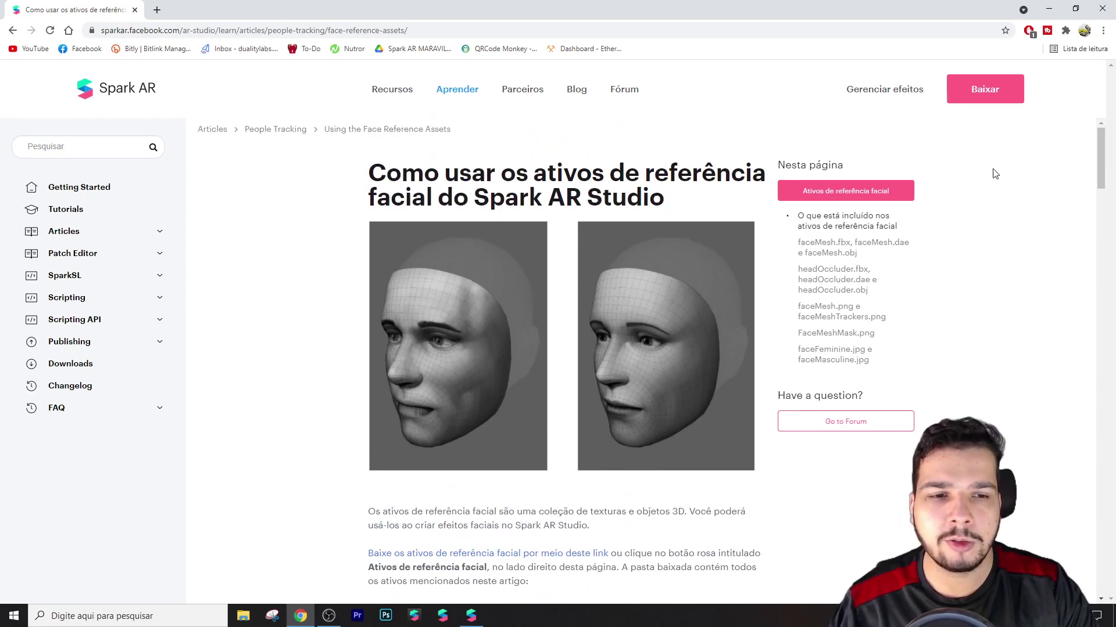
{"action": "left_click", "coordinate": [1109, 7]}
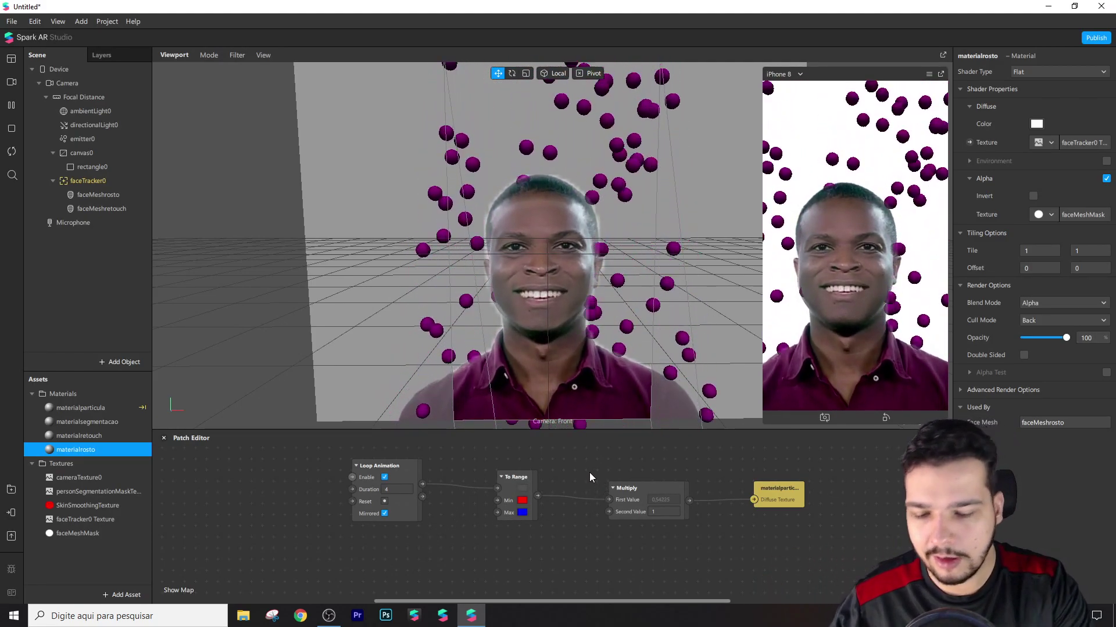
Hide the Patch Editor and enlarge the iPhone 8 preview
{"action": "key", "text": "ctrl+shift+p"}
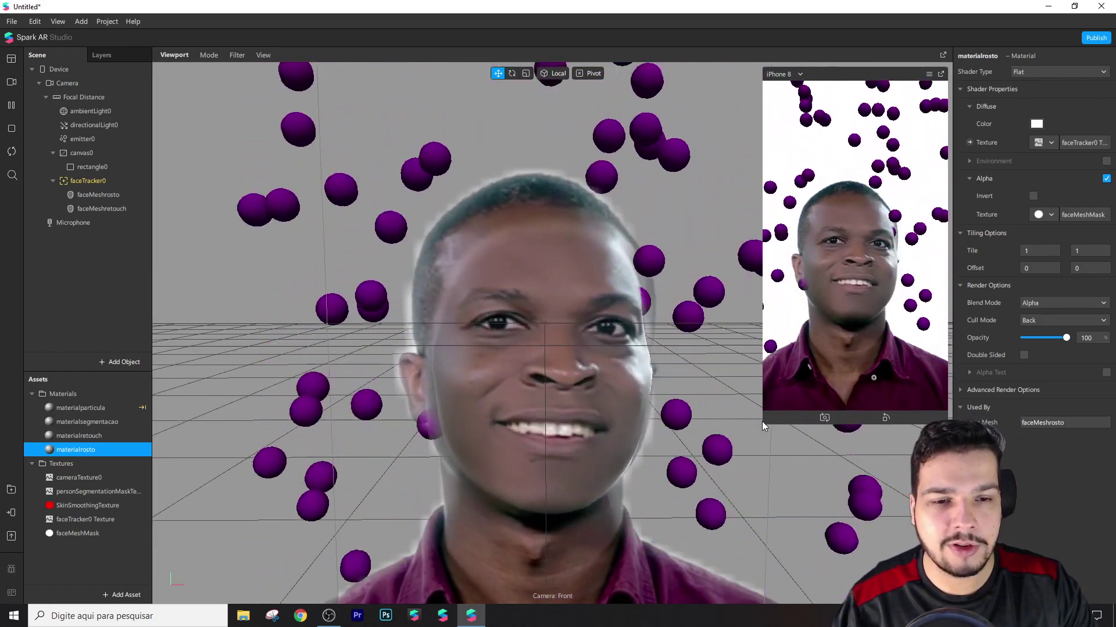
{"action": "left_click_drag", "start_coordinate": [763, 424], "coordinate": [663, 418]}
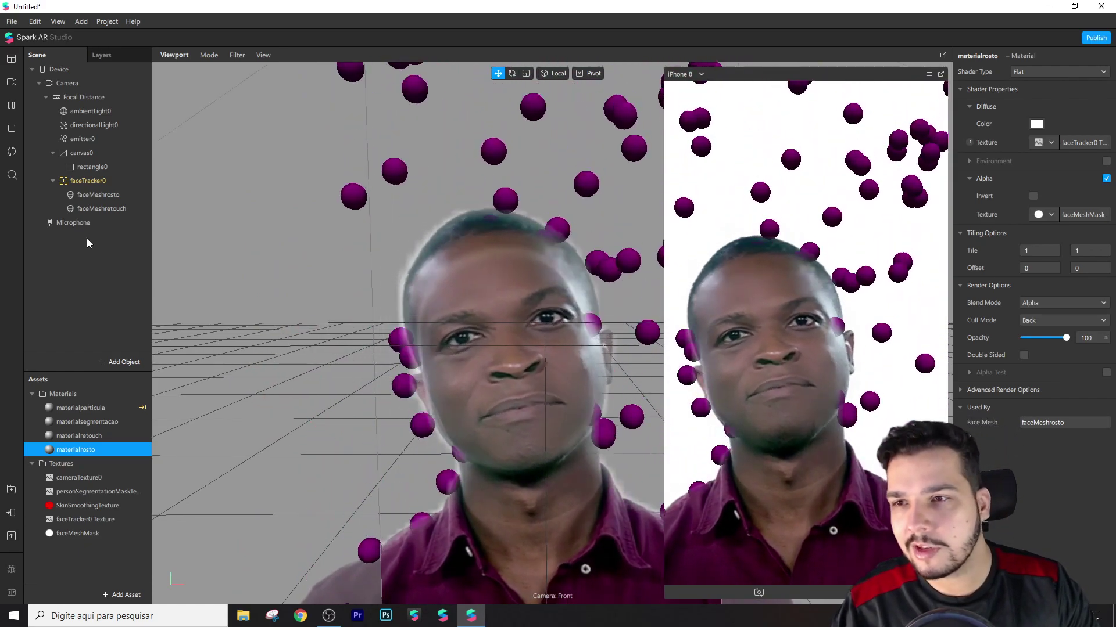
Change the particle shape of emitter0 to Plane
{"action": "left_click", "coordinate": [89, 139]}
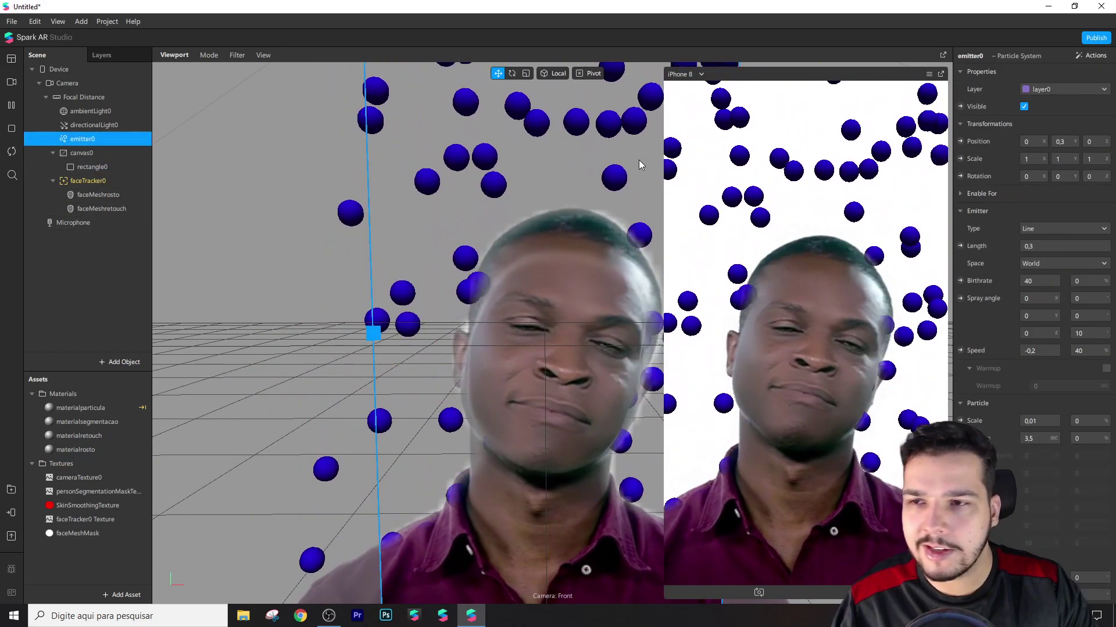
{"action": "scroll", "coordinate": [1026, 376], "scroll_direction": "down", "scroll_amount": 4}
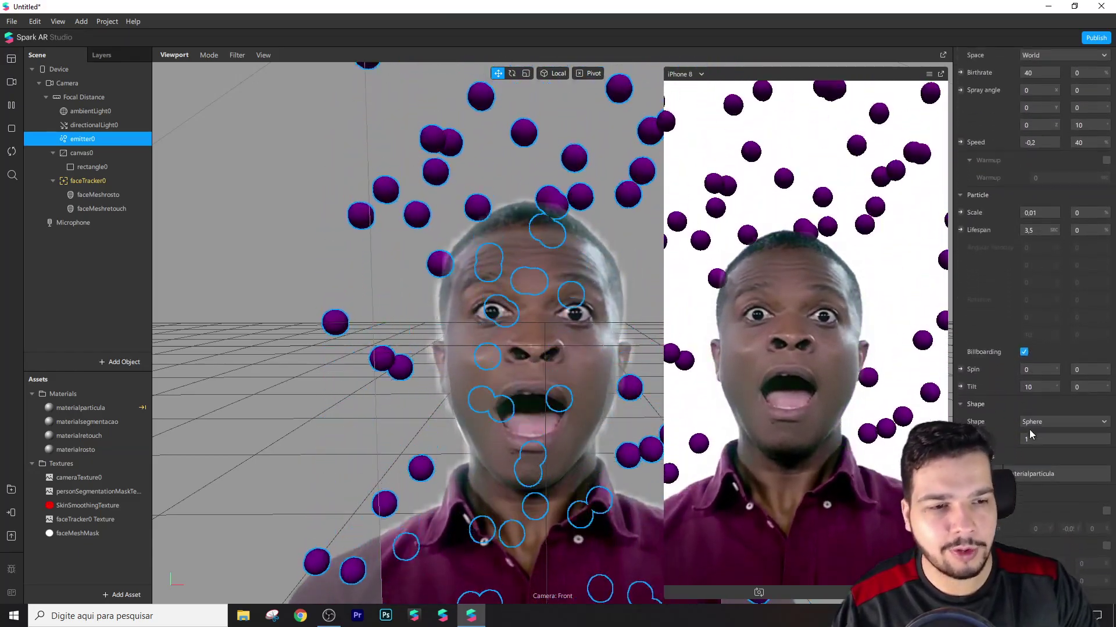
{"action": "left_click", "coordinate": [1054, 417]}
{"action": "left_click", "coordinate": [1051, 415]}
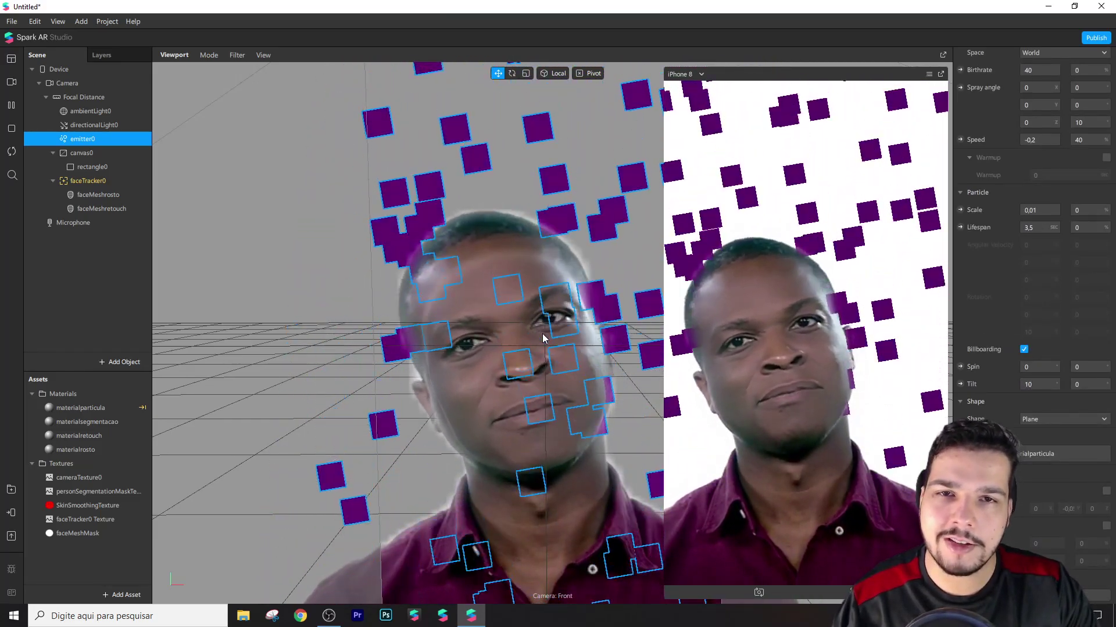
{"action": "scroll", "coordinate": [542, 334], "scroll_direction": "down", "scroll_amount": 5}
{"action": "left_click", "coordinate": [98, 279]}
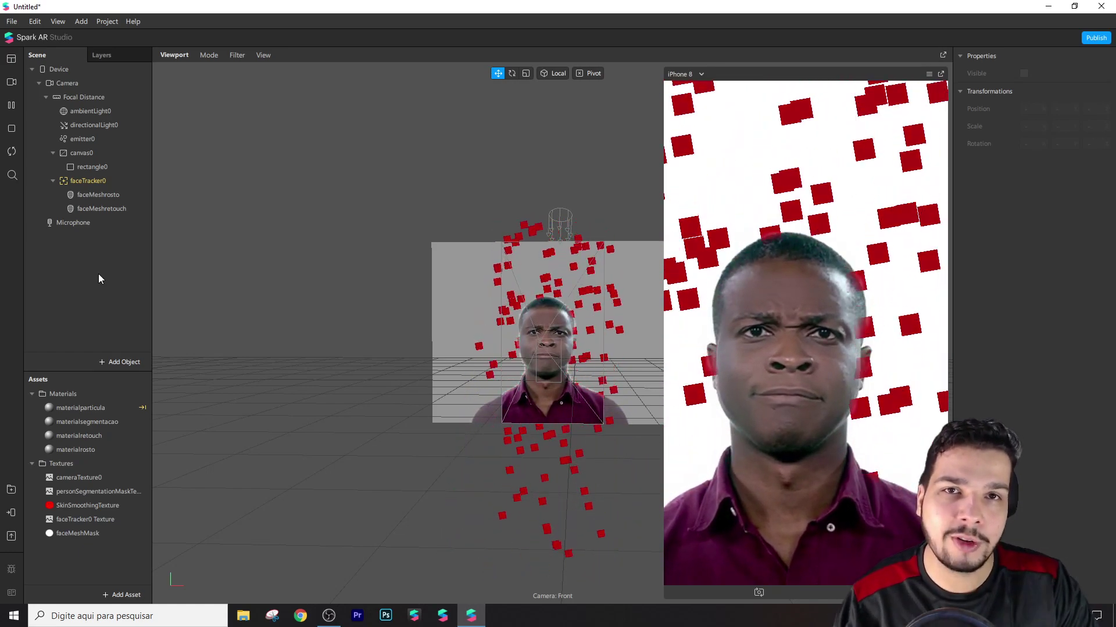
{"action": "scroll", "coordinate": [503, 273], "scroll_direction": "down", "scroll_amount": 2}
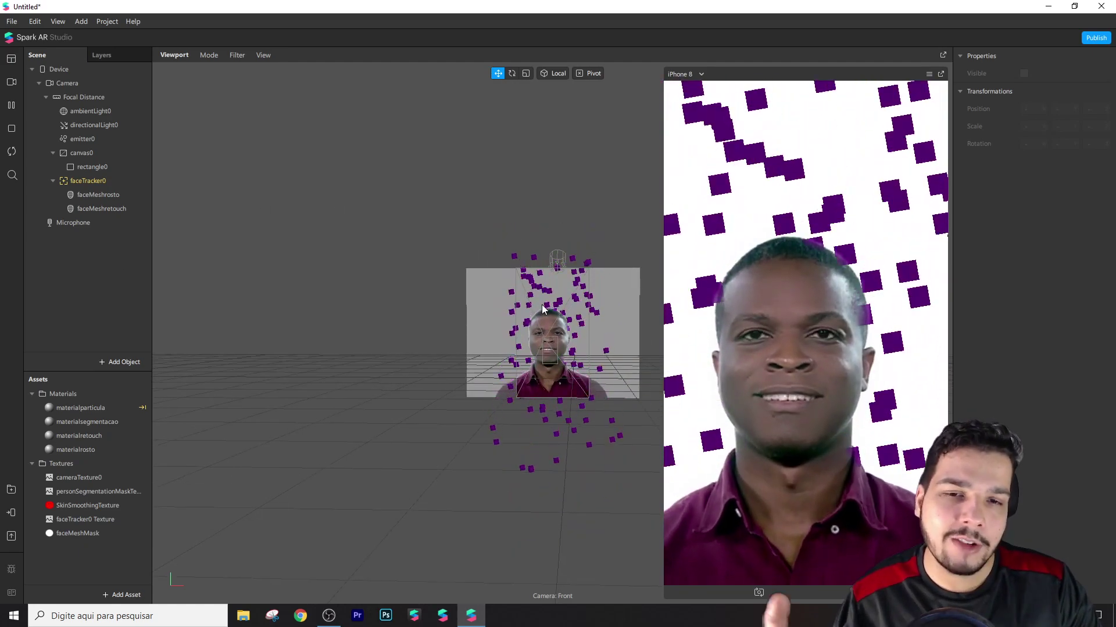
{"action": "scroll", "coordinate": [545, 308], "scroll_direction": "up", "scroll_amount": 2}
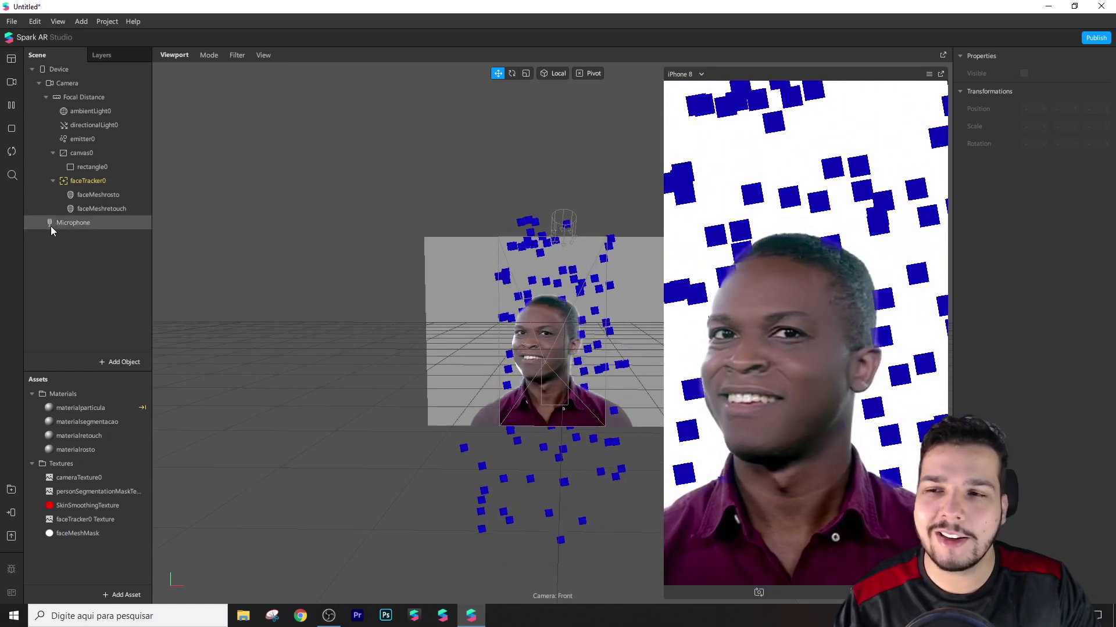